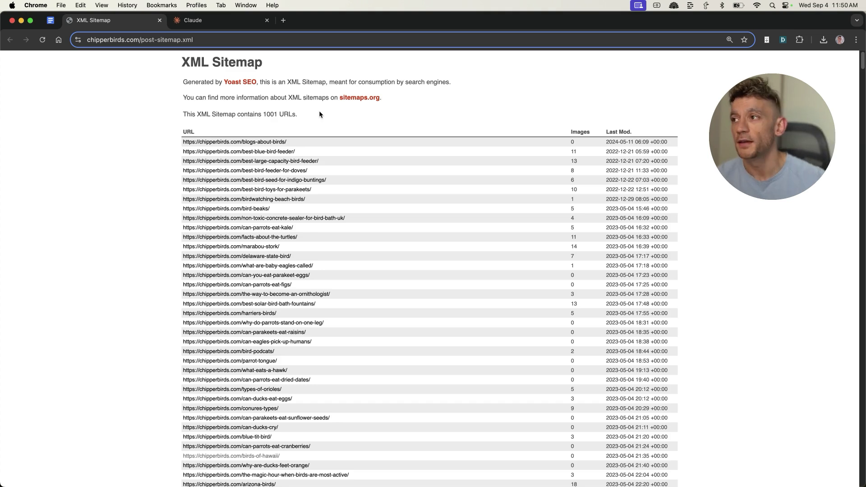
Step: Open the website's sitemap index at chipperbirds.com/sitemap_index.xml
key("BackSpace")
key("BackSpace")
key("BackSpace")
key("BackSpace")
key("BackSpace")
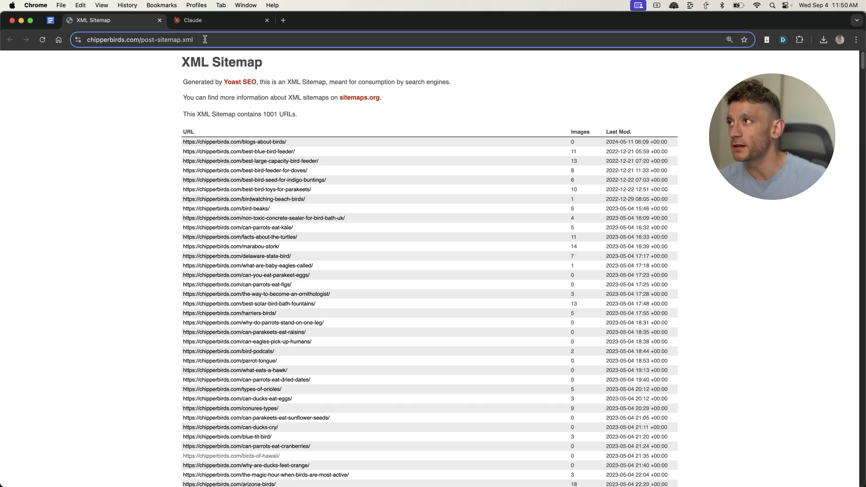
key("Return")
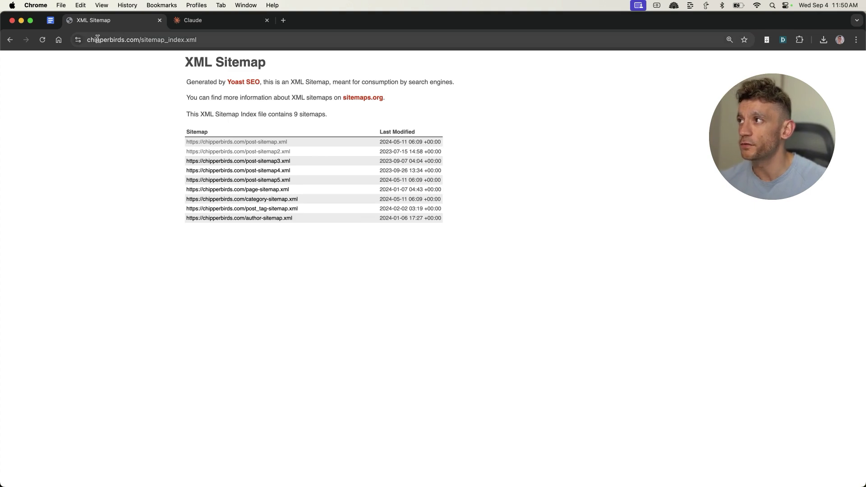
Step: Open post-sitemap.xml from the sitemap index and look over its list of URLs
left_click(236, 142)
scroll(385, 373, "down", 15)
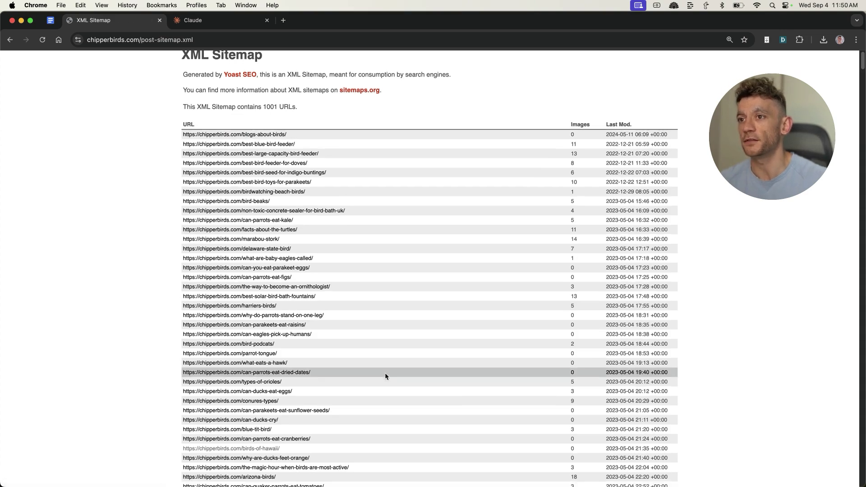
scroll(381, 148, "up", 15)
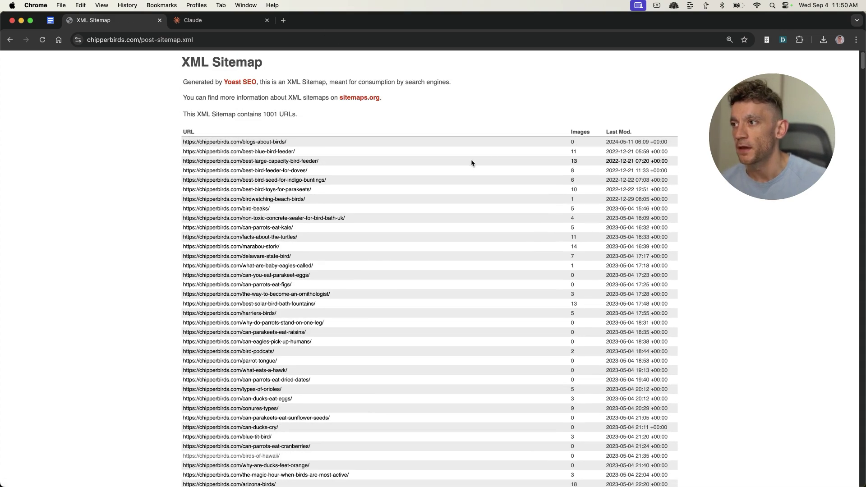
Step: Select the entire content of the post sitemap page and copy it
key("super+a")
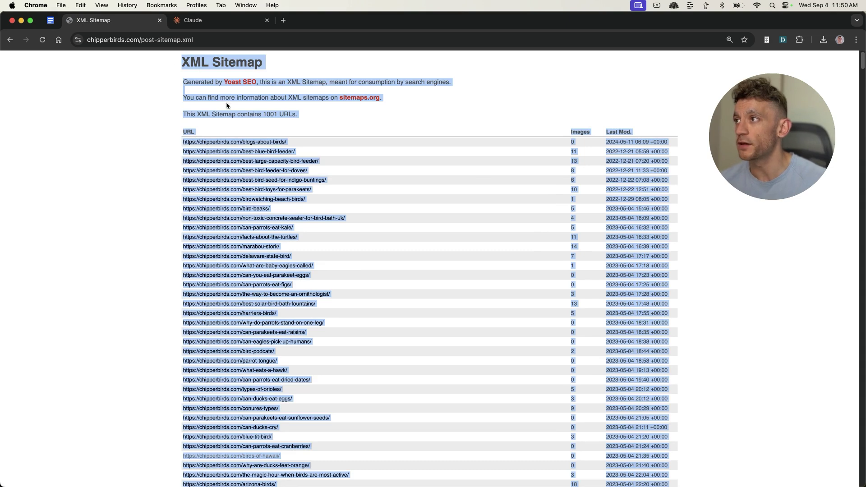
scroll(518, 478, "down", 5)
scroll(518, 479, "up", 5)
right_click(255, 132)
left_click(282, 158)
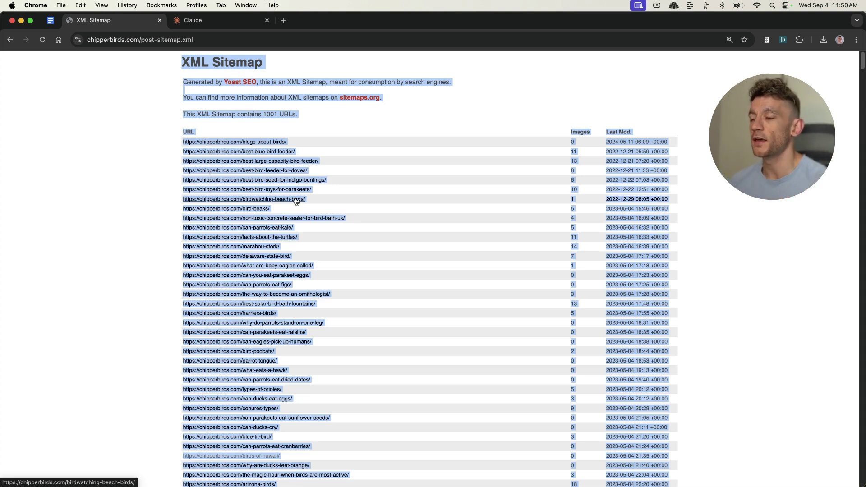
Step: Switch to Claude and paste the copied sitemap text into the new chat as an attachment
left_click(203, 20)
left_click(324, 217)
key("super+v")
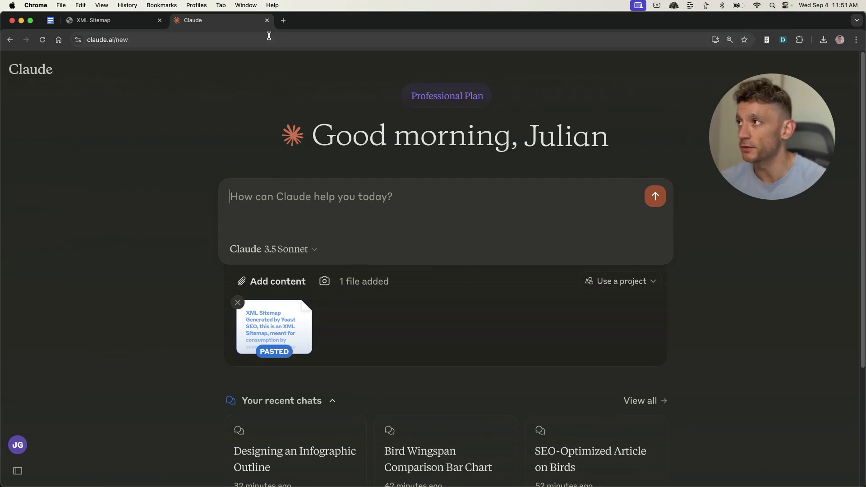
Step: Enter the prompt "Write an SEO optimized aarticle about birds: Include internal links, naturally throughout, based on the attached sitemap, include html"
left_click(204, 24)
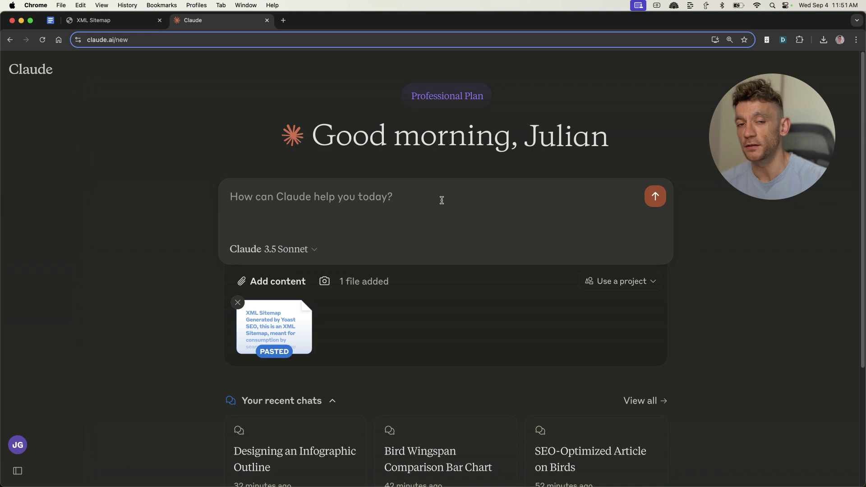
key("super+v")
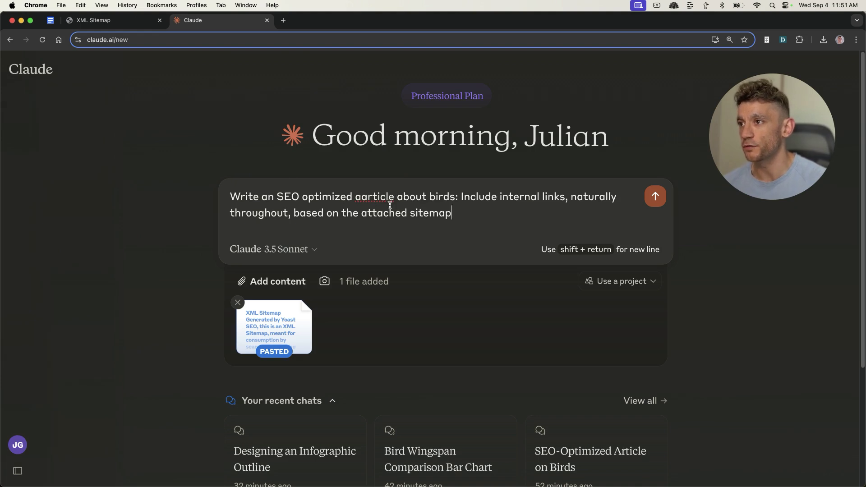
left_click_drag(469, 213, 177, 199)
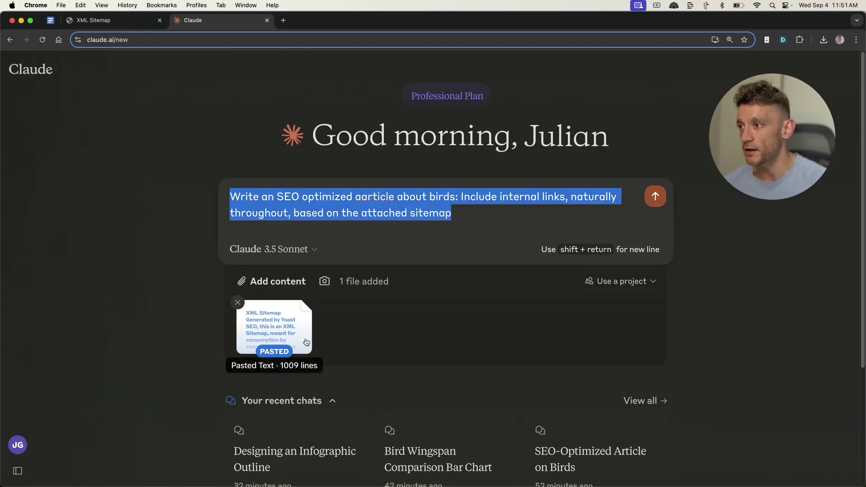
left_click(406, 146)
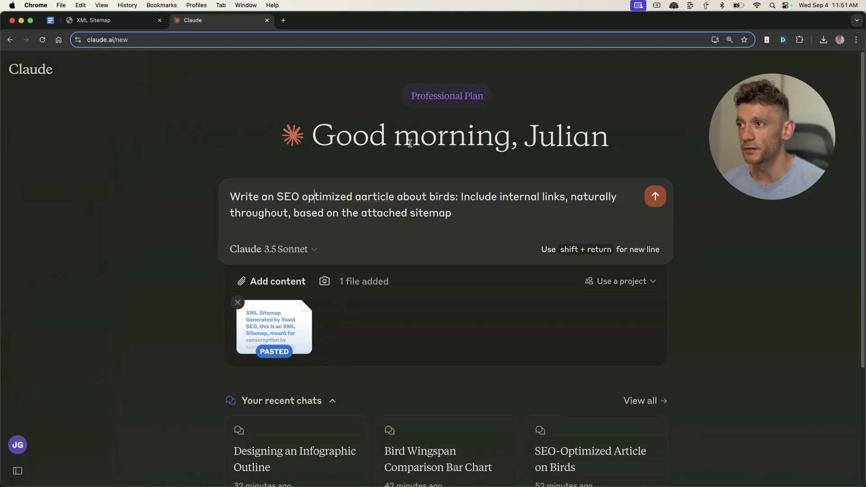
key("BackSpace")
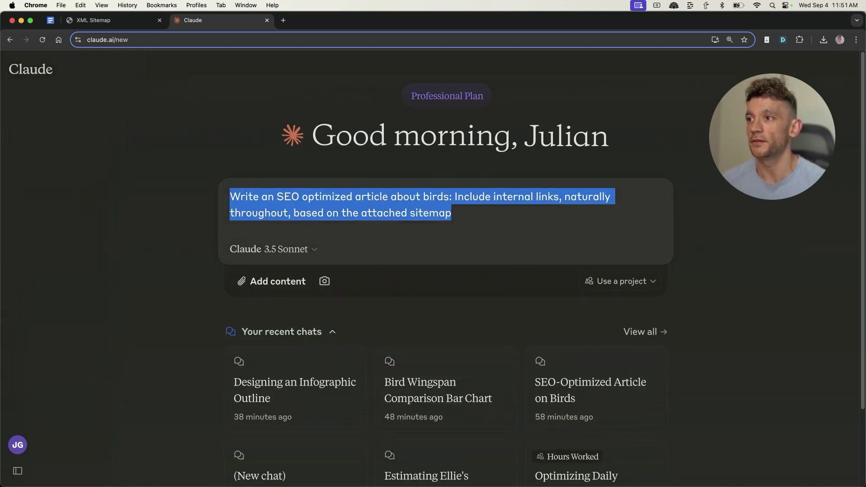
key("Return")
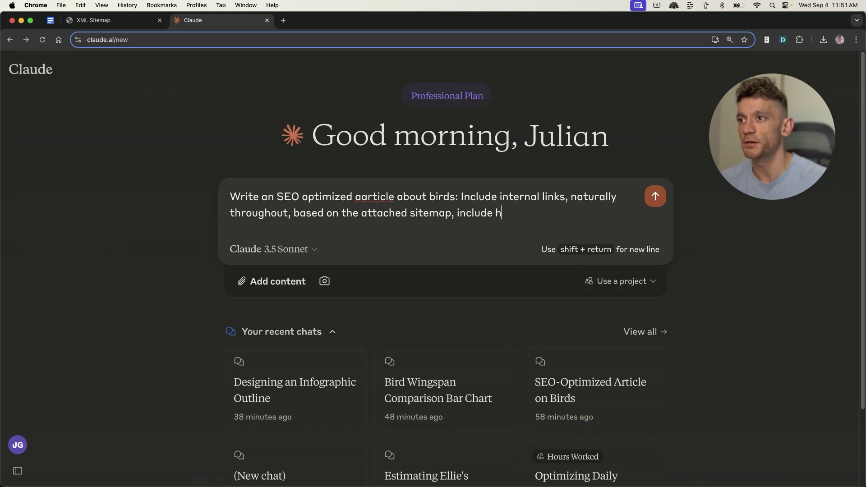
type("tml")
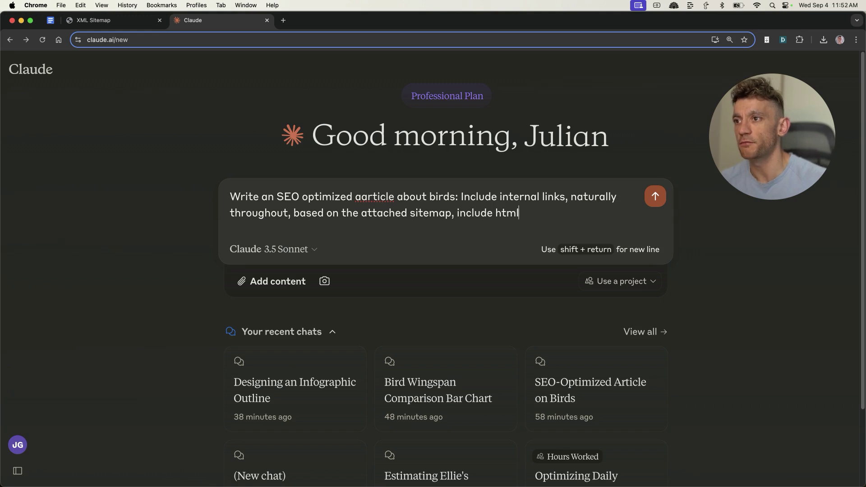
Step: Copy the post sitemap content again, attach it to the Claude prompt and send the message
key("ctrl+shift+Tab")
key("super+c")
key("ctrl+Tab")
key("super+v")
key("Return")
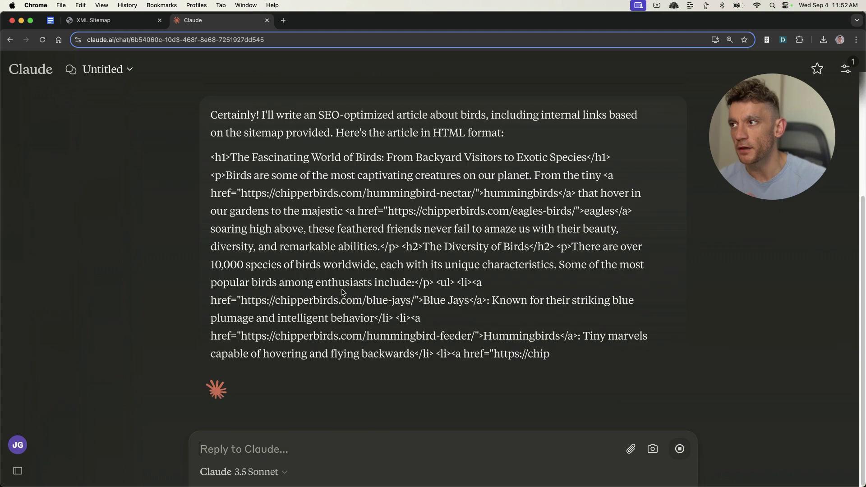
Step: Copy the generated article's HTML from Claude's reply and paste it into the code pane of htmlcodeeditor.com
scroll(338, 283, "up", 5)
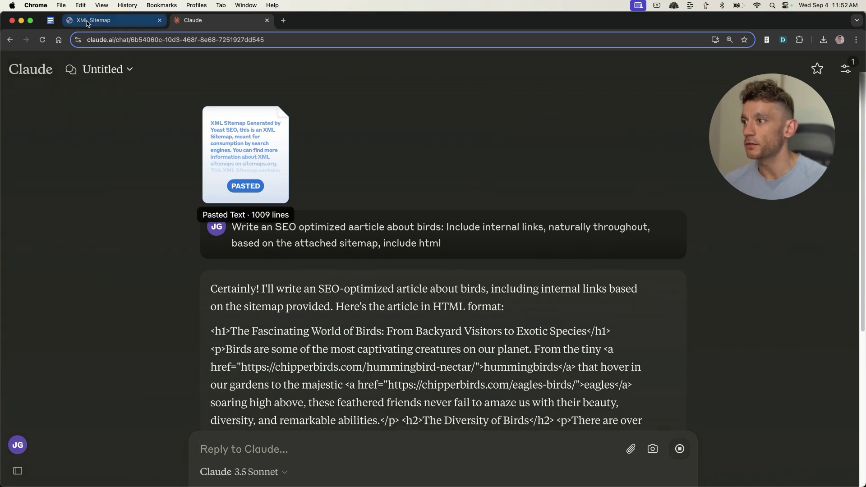
scroll(324, 321, "down", 4)
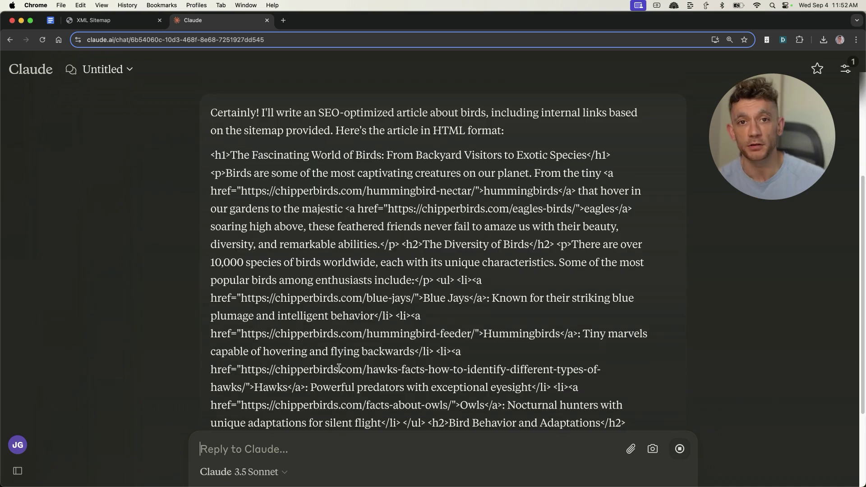
scroll(386, 248, "up", 4)
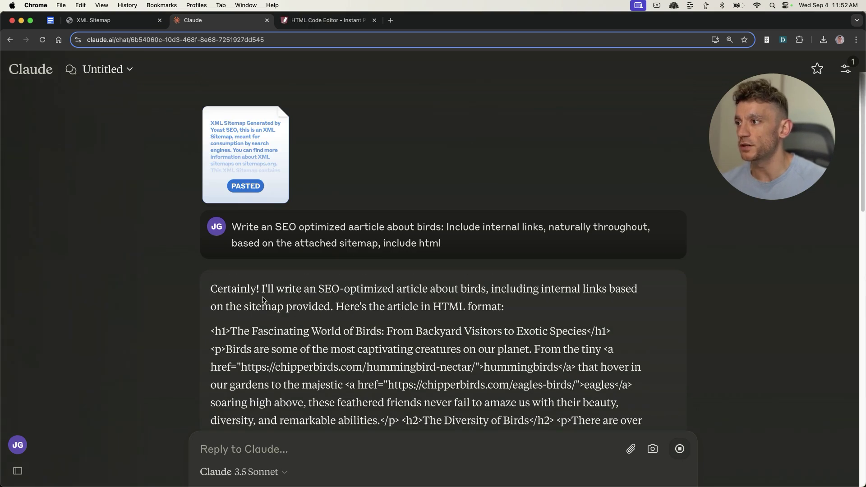
left_click_drag(219, 335, 151, 222)
key("super+c")
key("ctrl+Tab")
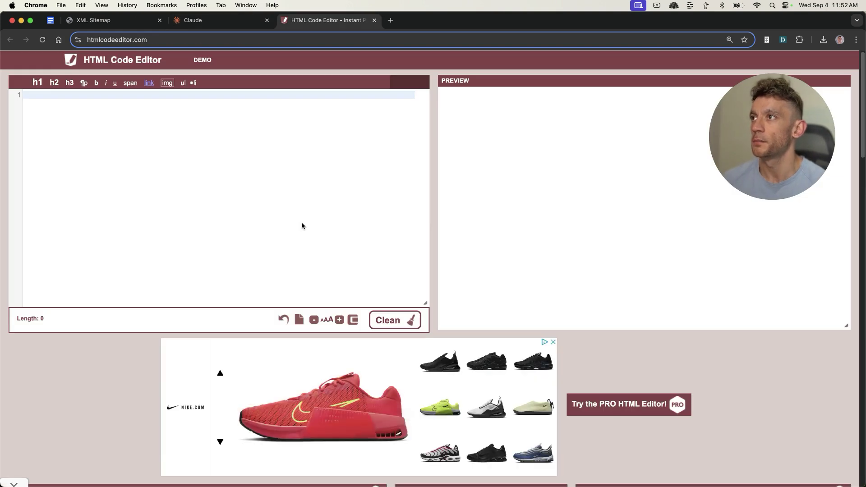
key("super+v")
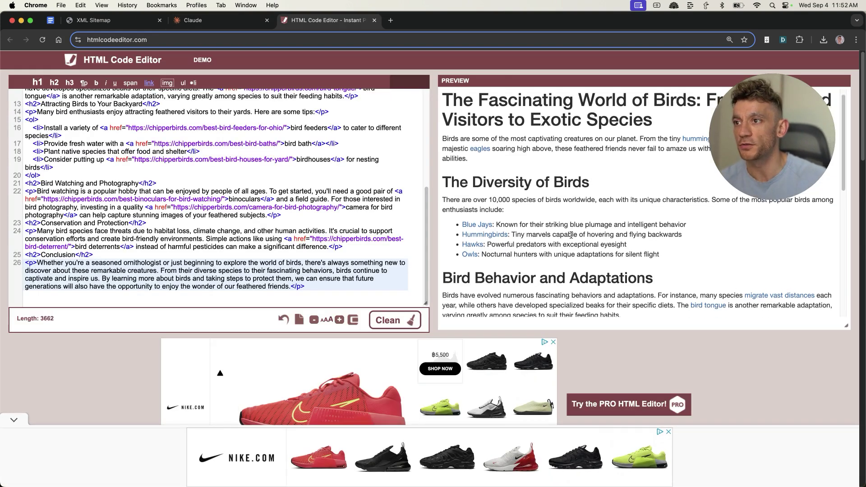
Step: Review the article's headings and internal links in the HTML editor's preview and compare them with Claude's reply
left_click_drag(804, 123, 339, 147)
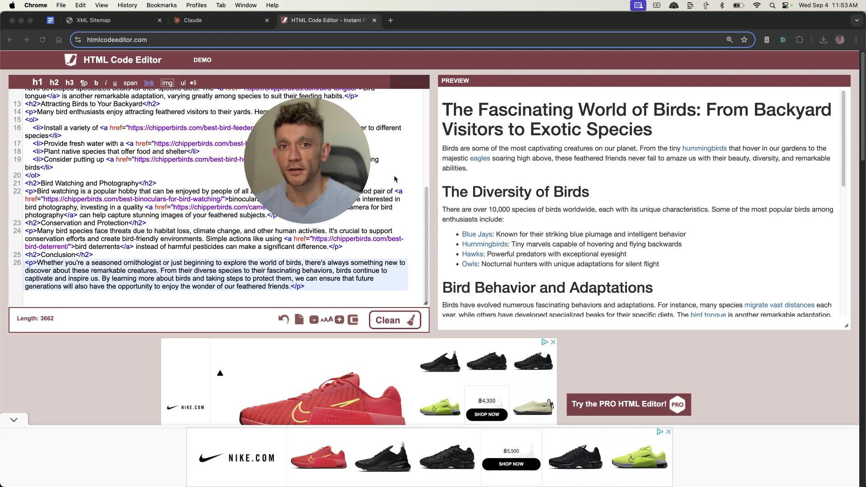
left_click(480, 167)
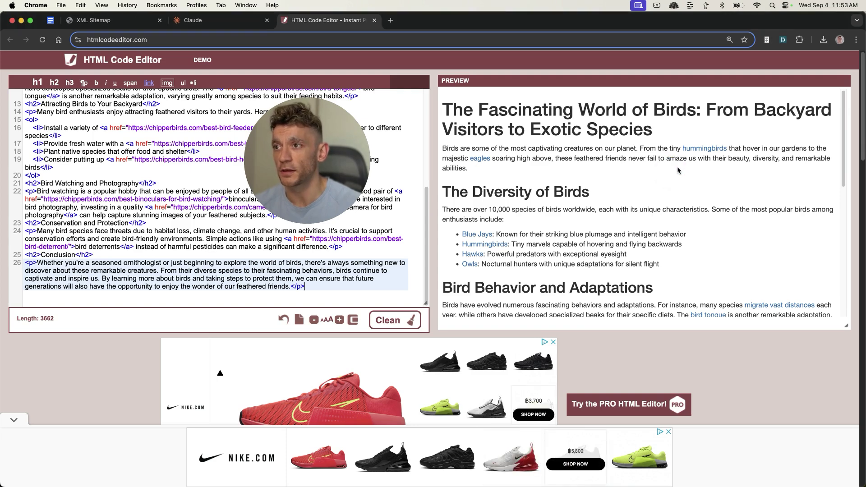
scroll(654, 190, "down", 10)
scroll(587, 203, "up", 10)
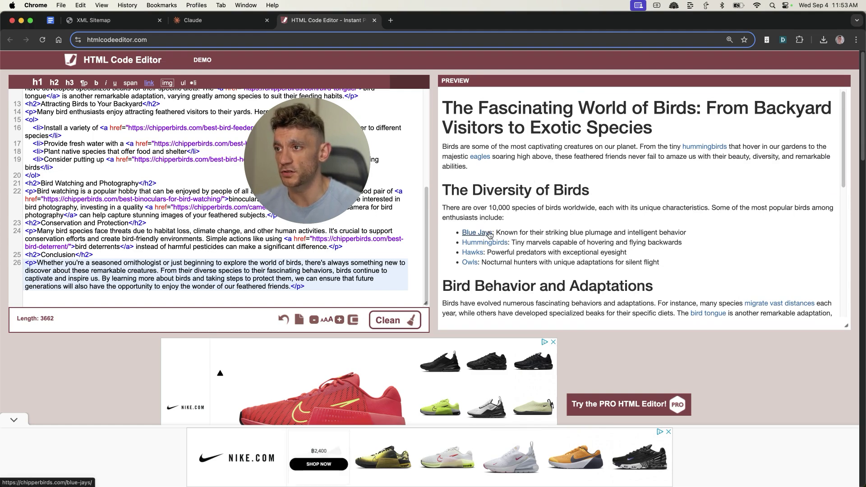
left_click(226, 25)
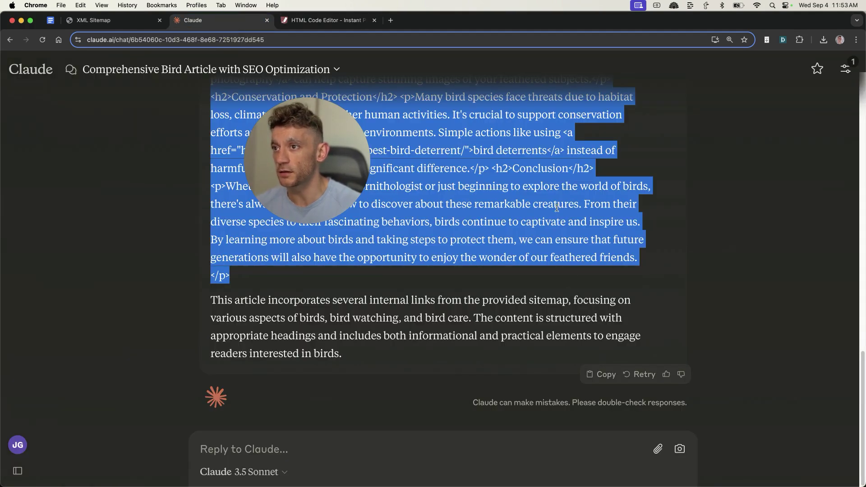
scroll(559, 236, "up", 10)
left_click(324, 20)
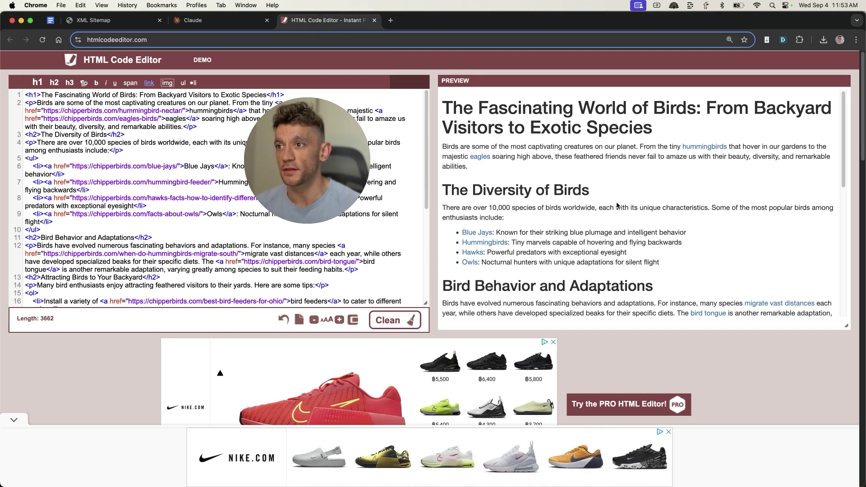
scroll(613, 195, "down", 10)
scroll(634, 228, "up", 10)
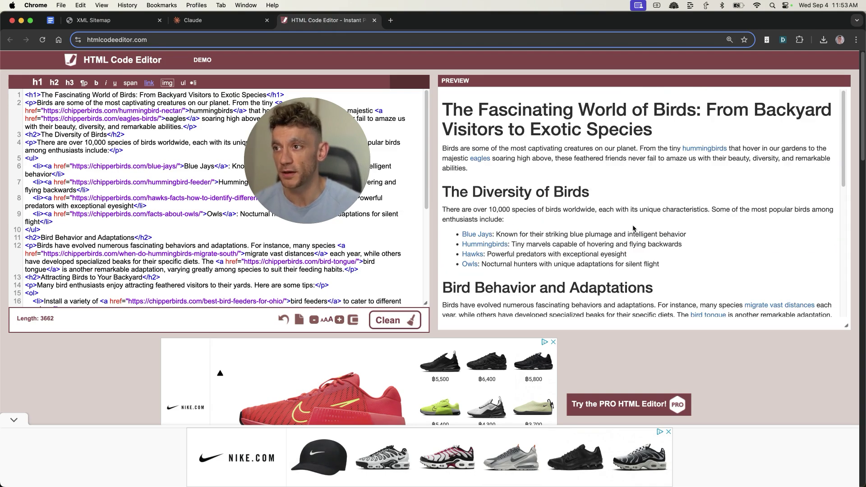
Step: Open the Blue Jays, Hummingbirds, Hawks and Owls links in new tabs, check the linked pages and return to the HTML editor
left_click(486, 244, "super")
left_click(471, 255, "super")
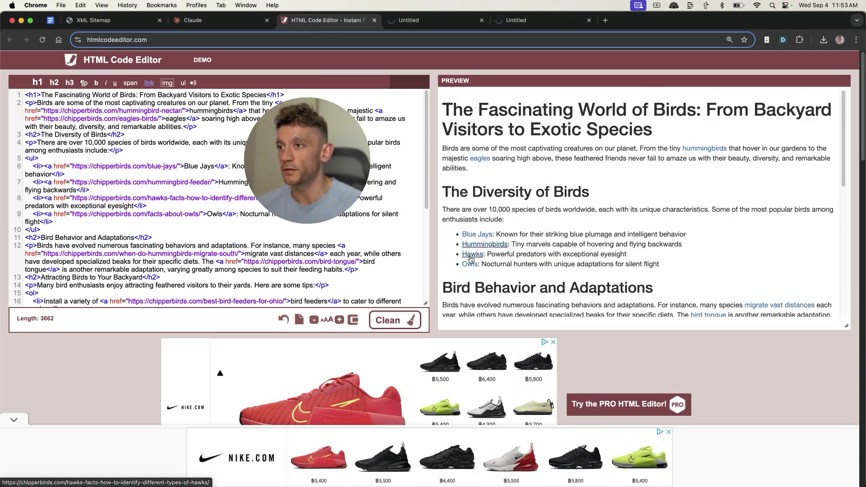
left_click(470, 265, "super")
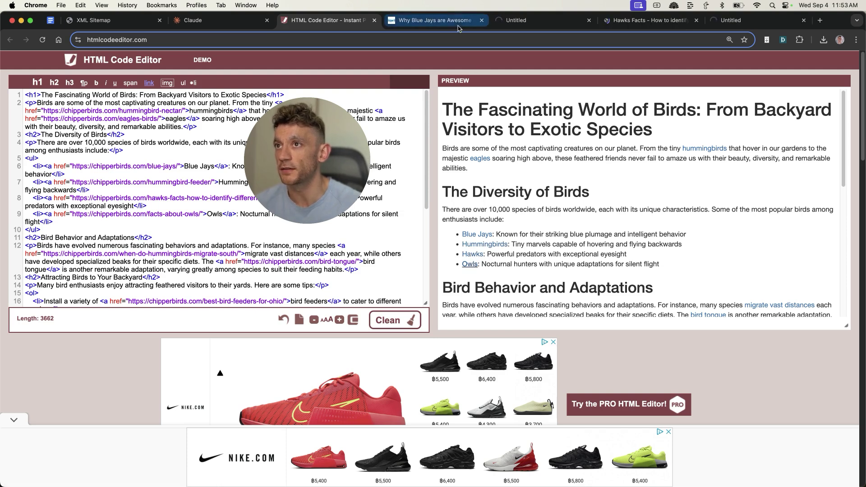
left_click(458, 22)
left_click(650, 21)
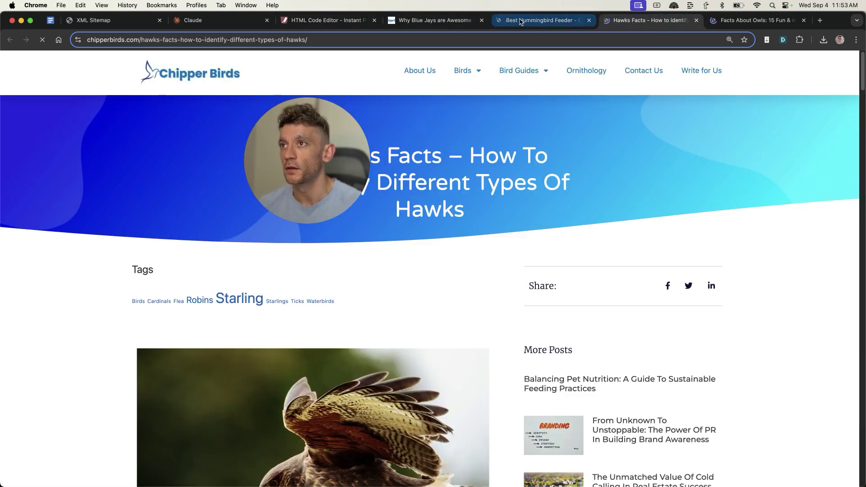
left_click(517, 21)
left_click(757, 20)
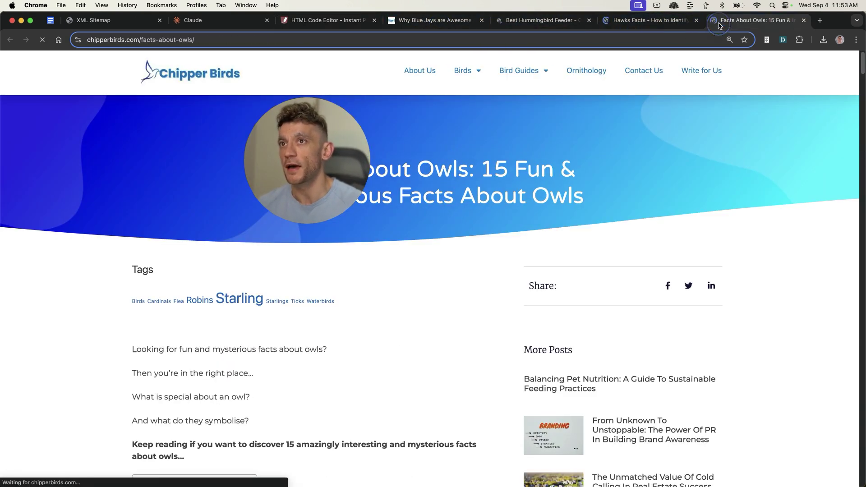
left_click(349, 23)
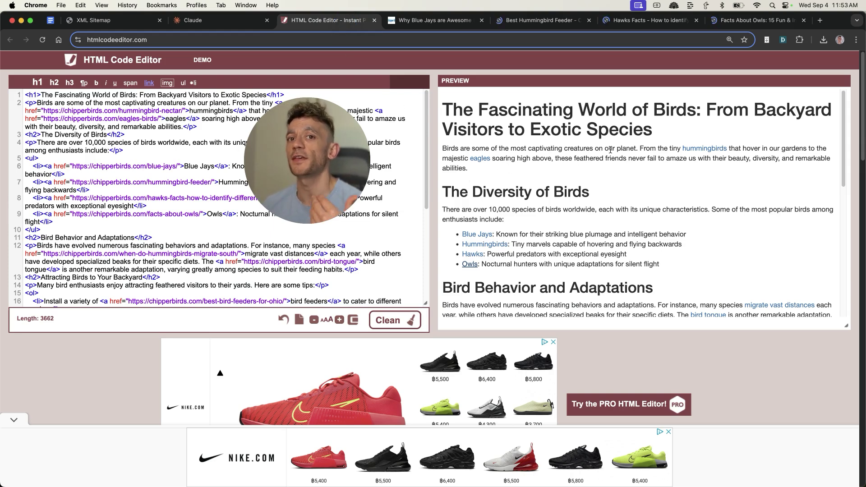
Step: Read through the rendered bird article to its conclusion and highlight the text around "The Diversity of Birds" in the preview
scroll(587, 198, "down", 15)
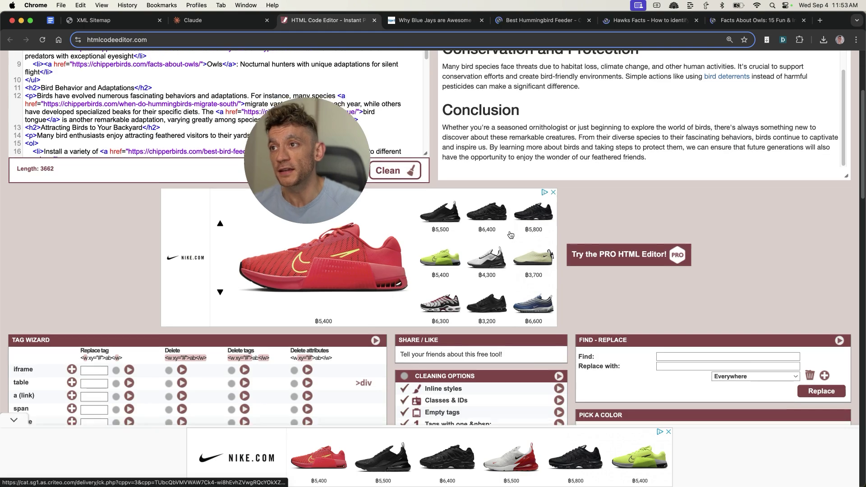
scroll(519, 226, "up", 5)
scroll(594, 200, "up", 15)
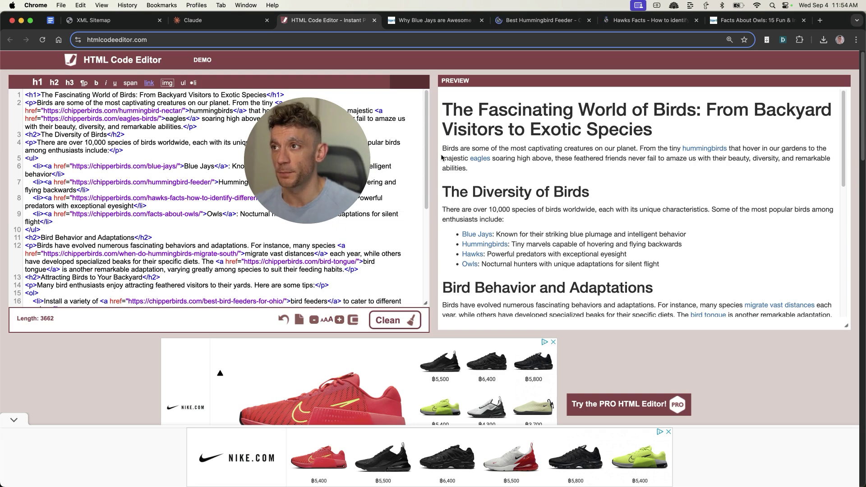
scroll(490, 173, "down", 3)
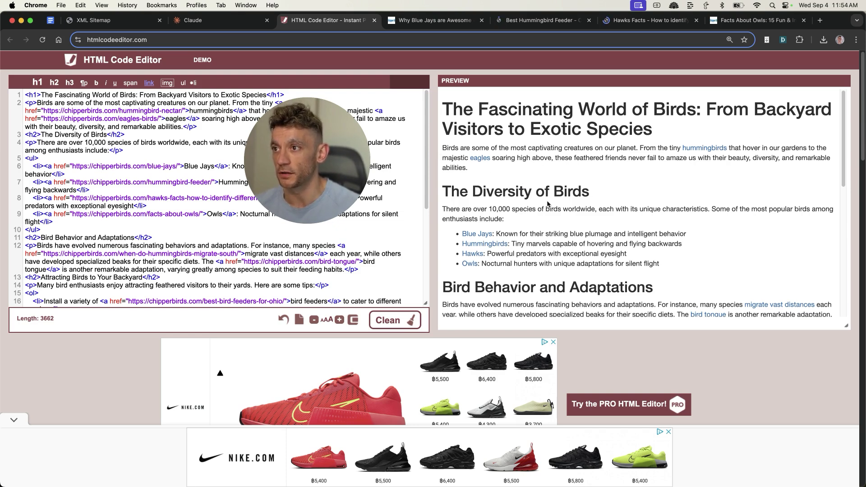
left_click_drag(438, 150, 699, 253)
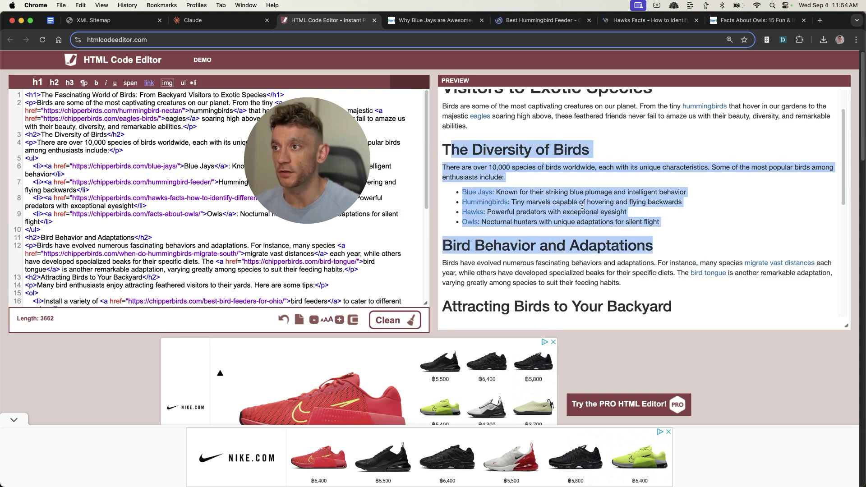
Step: Review the bird article's sections and internal links in the preview, highlighting "Bird Watching and Photography" through "Conservation and Protection"
left_click(460, 154)
scroll(460, 155, "down", 5)
scroll(460, 154, "up", 1)
left_click_drag(448, 156, 605, 261)
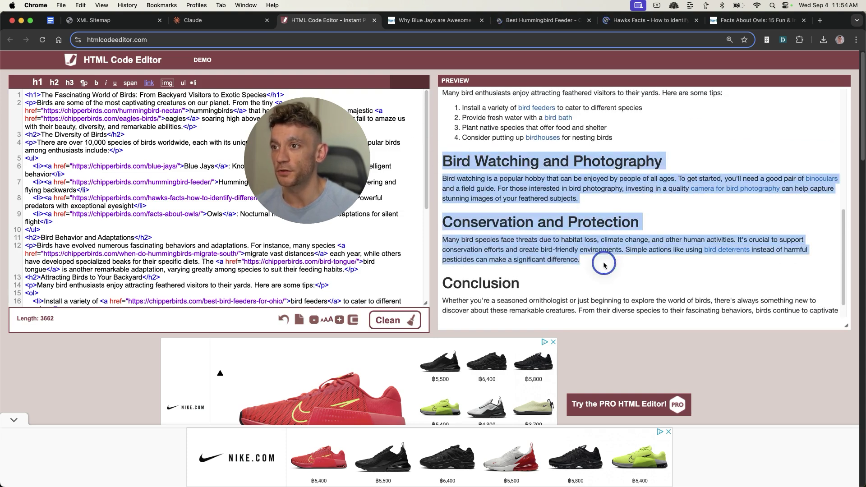
left_click(607, 262)
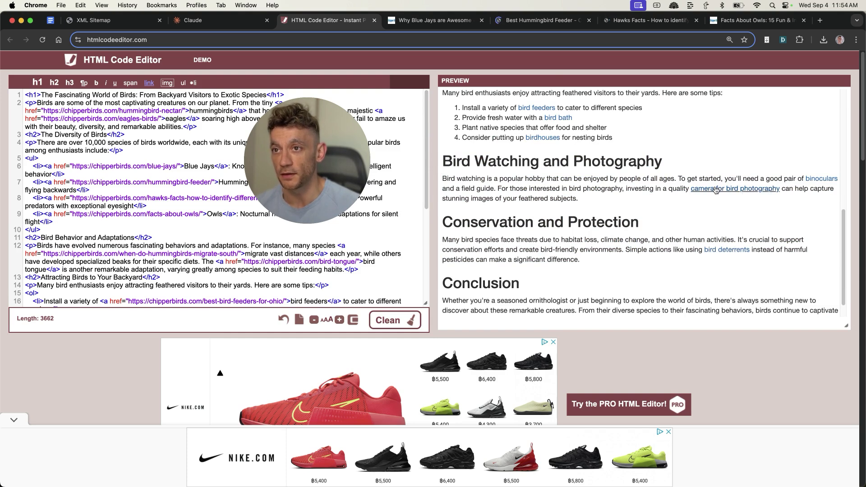
scroll(735, 202, "up", 10)
scroll(734, 202, "up", 3)
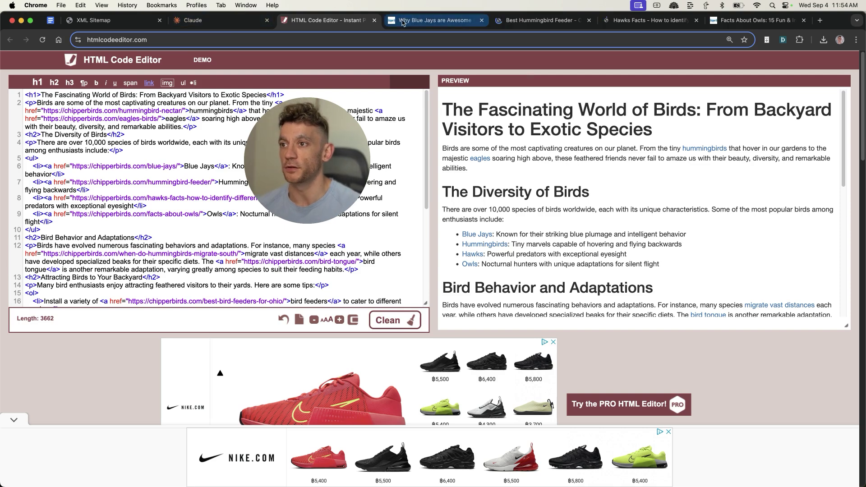
scroll(676, 203, "down", 12)
scroll(654, 217, "up", 4)
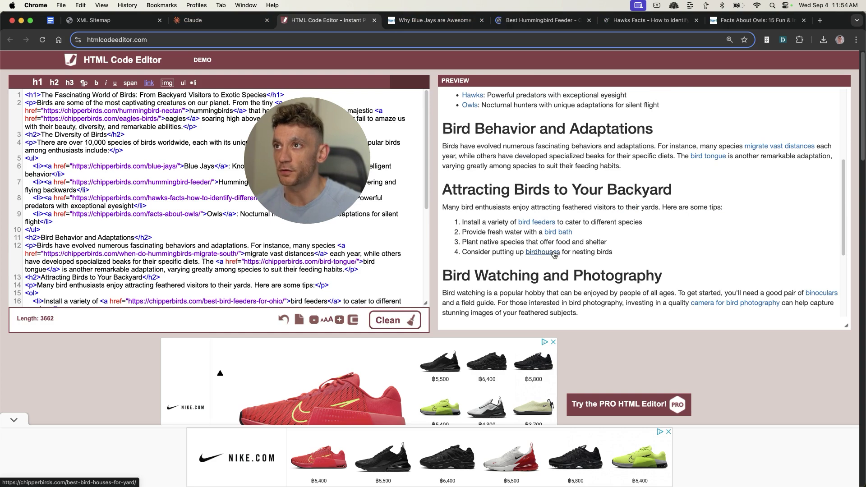
Step: Open the birdhouses link in a new tab placed beside the HTML editor, check the linked page and return to the article's start
left_click(555, 254)
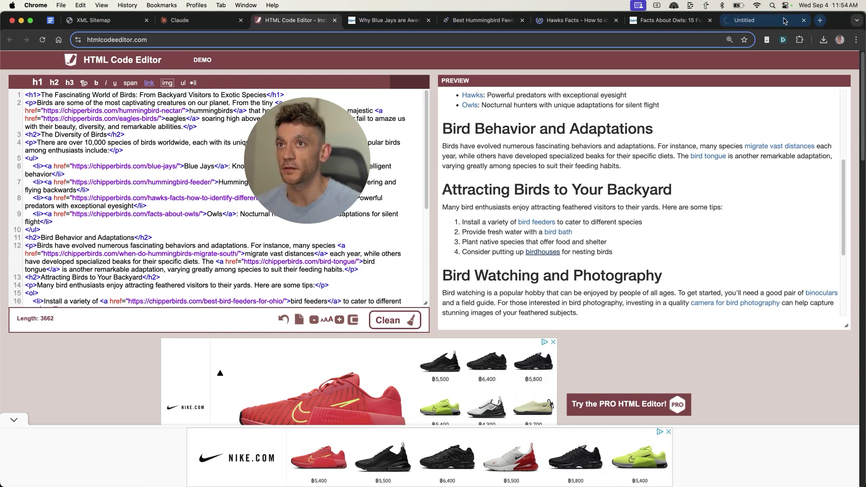
left_click(569, 20)
left_click_drag(568, 20, 388, 21)
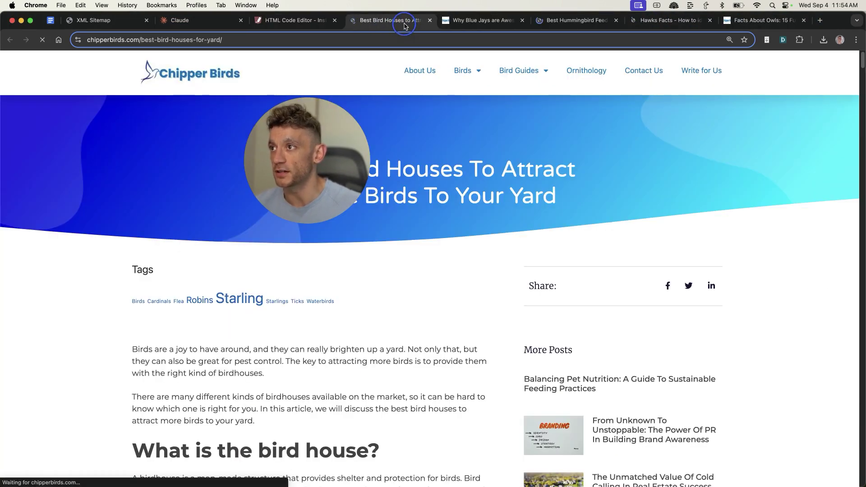
left_click_drag(315, 156, 747, 134)
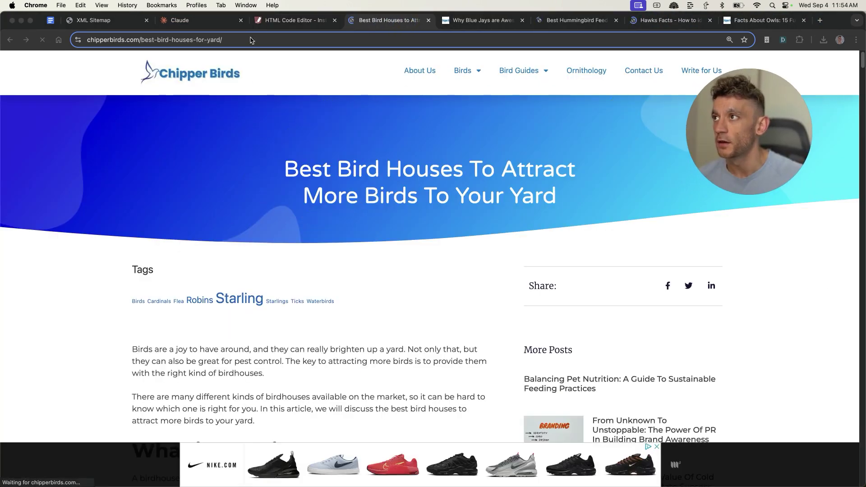
left_click(281, 20)
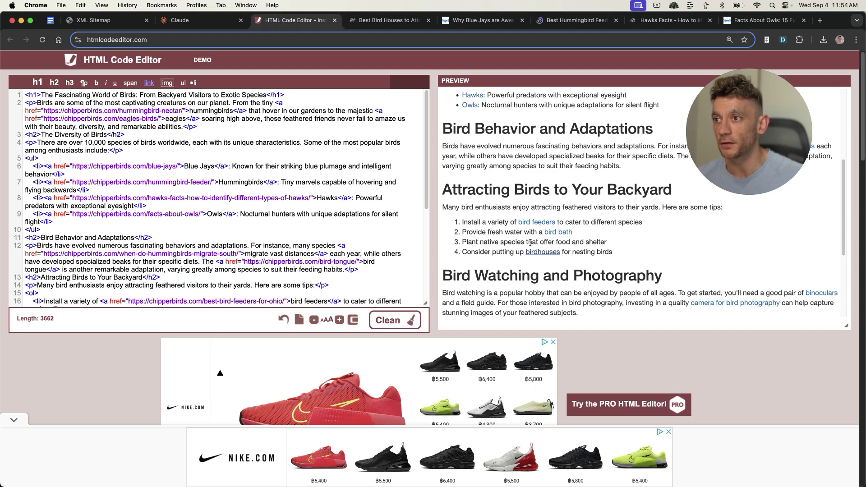
left_click(361, 21)
triple_click(571, 195)
left_click(649, 210)
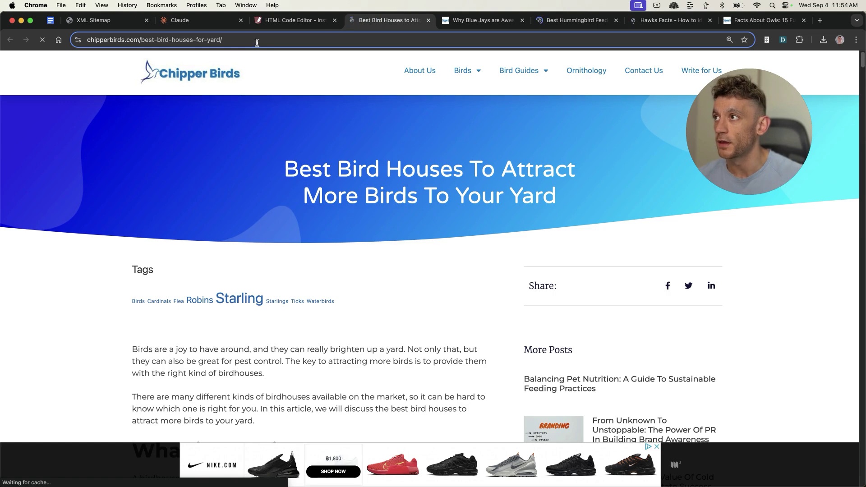
left_click(193, 41)
left_click(293, 20)
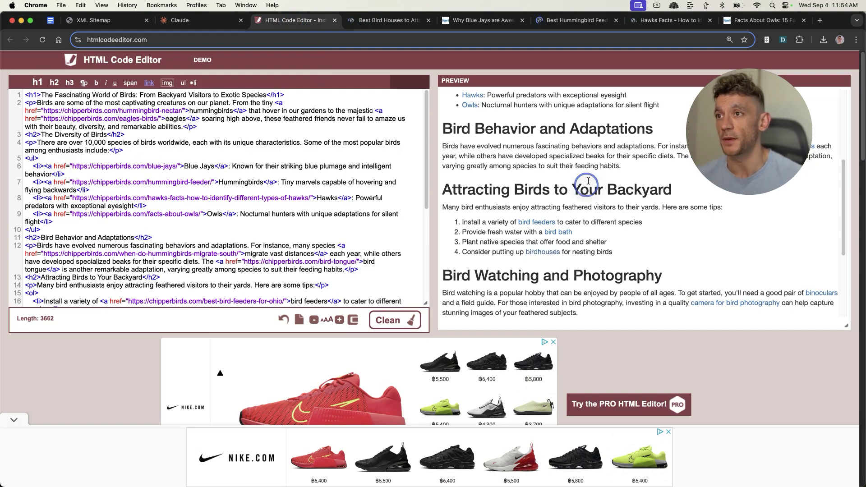
scroll(589, 181, "up", 4)
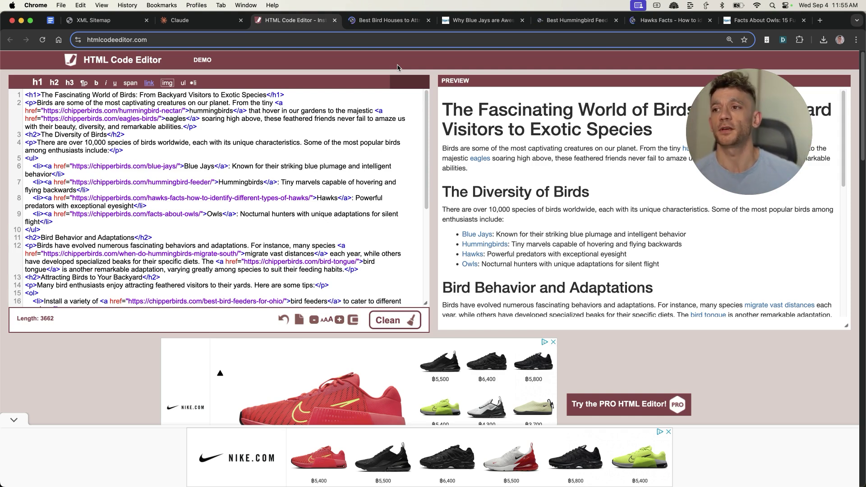
Step: Open the Toxic Backlinks article from the SEO agency's blog, look through it and select its text for copying
left_click(534, 82)
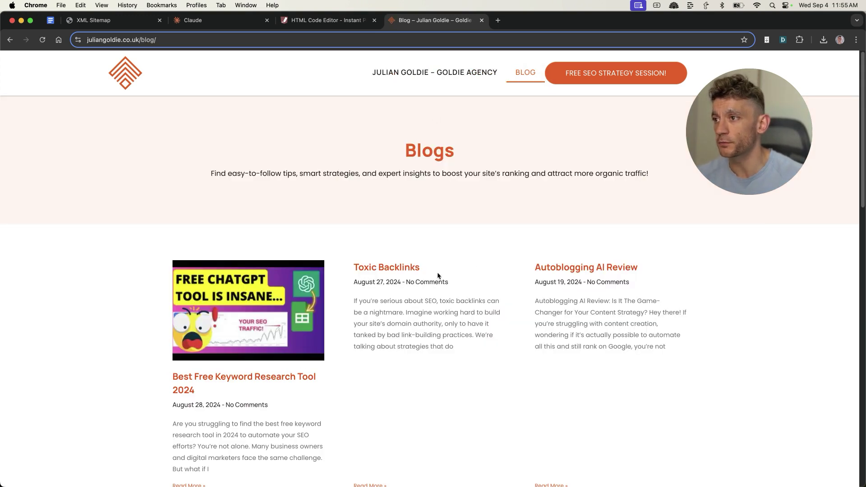
left_click(401, 267)
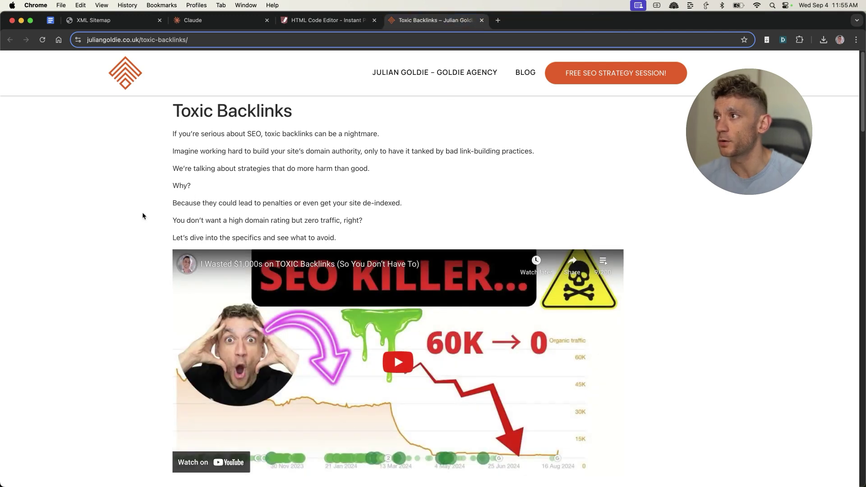
scroll(189, 148, "down", 20)
scroll(189, 147, "up", 20)
left_click_drag(173, 132, 192, 186)
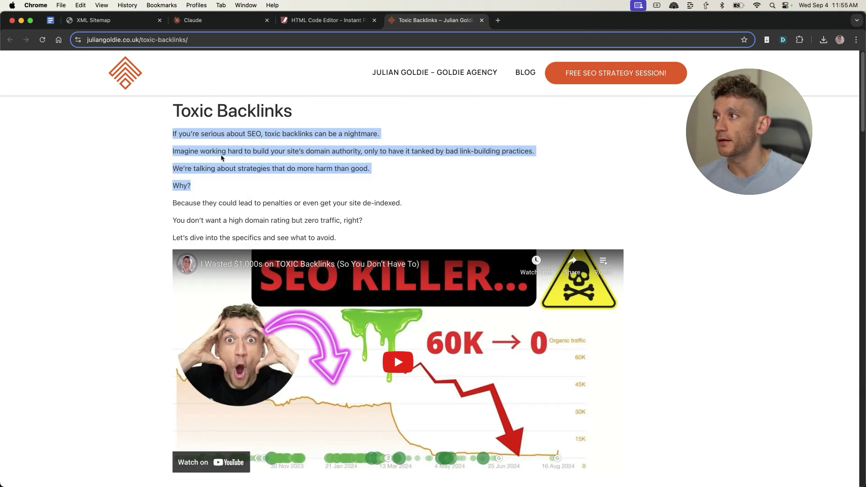
Step: Start a new Claude chat with the Toxic Backlinks text attached and the earlier "Automating Internal Links" prompt pasted in
key("super+alt+Left")
left_click(172, 20)
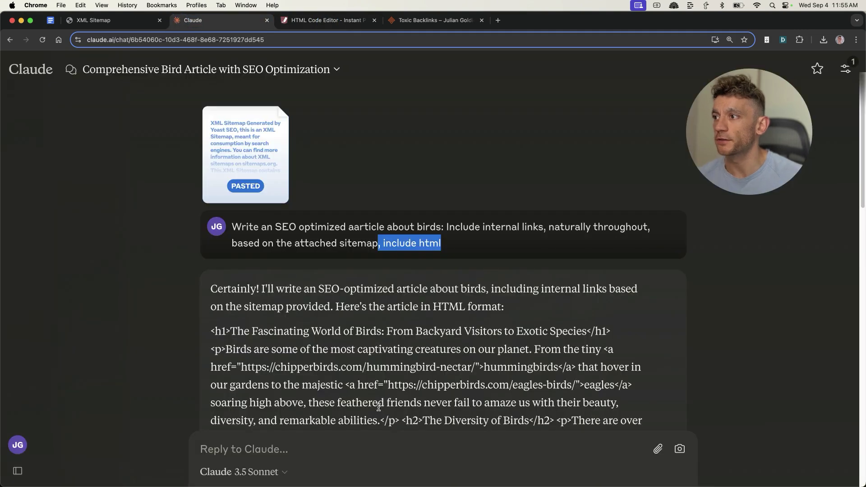
key("super+k")
key("super+v")
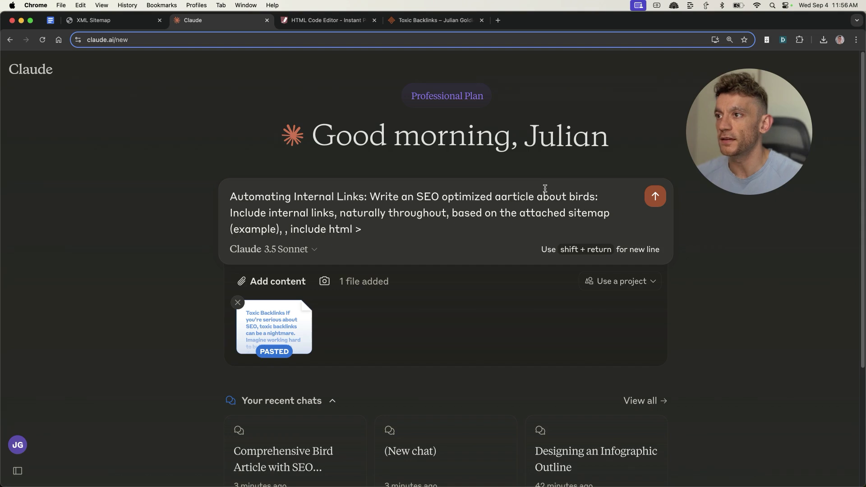
Step: Reword the prompt to "Rewrite my existing SEO optimized article attached" and end it with "(example) - write in html"
double_click(392, 195)
type("Rewrite my exis")
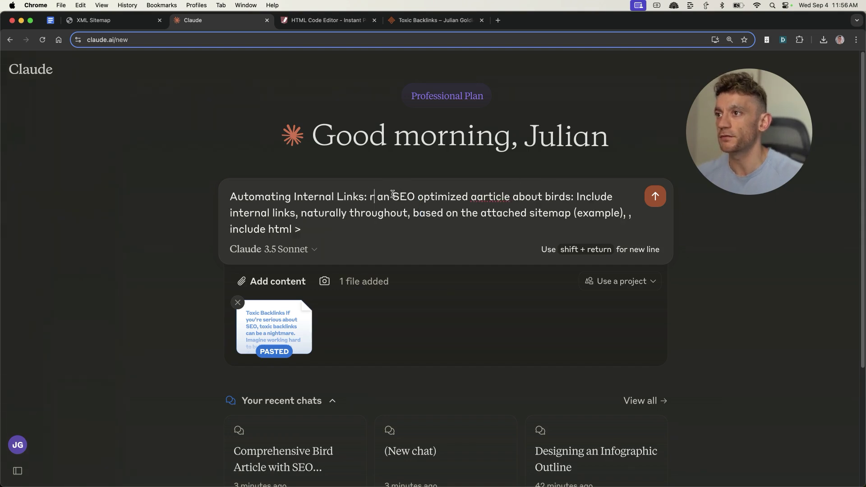
type("ting")
key("Delete")
key("Delete")
key("Delete")
left_click_drag(535, 197, 258, 213)
type("article attache")
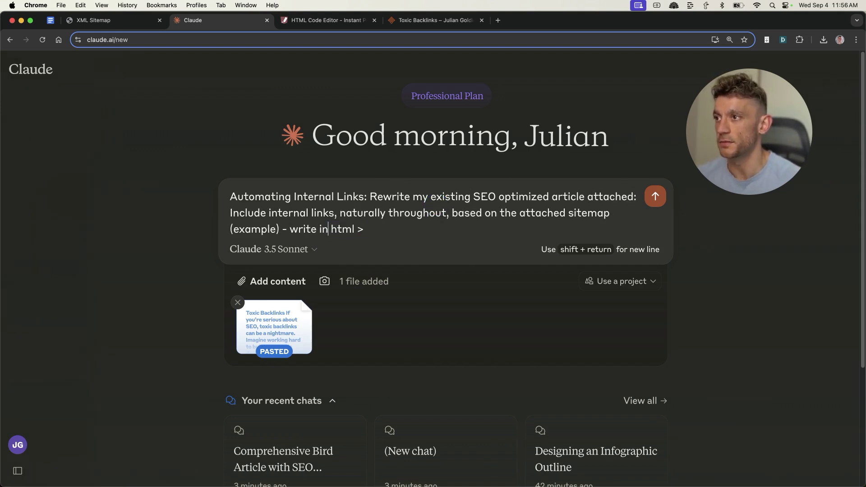
Step: Open the SEO blog's wp-sitemap.xml, go to wp-sitemap-posts-post-1.xml and select the whole posts sitemap for copying
key("super+4")
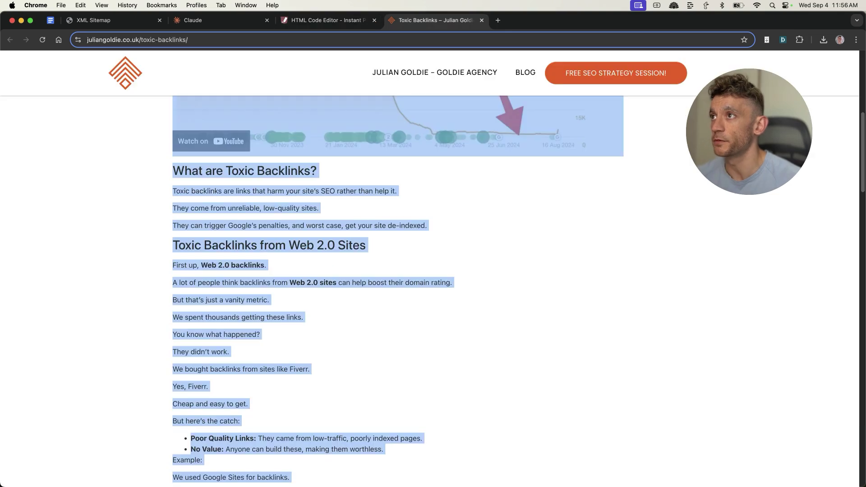
key("super+Left")
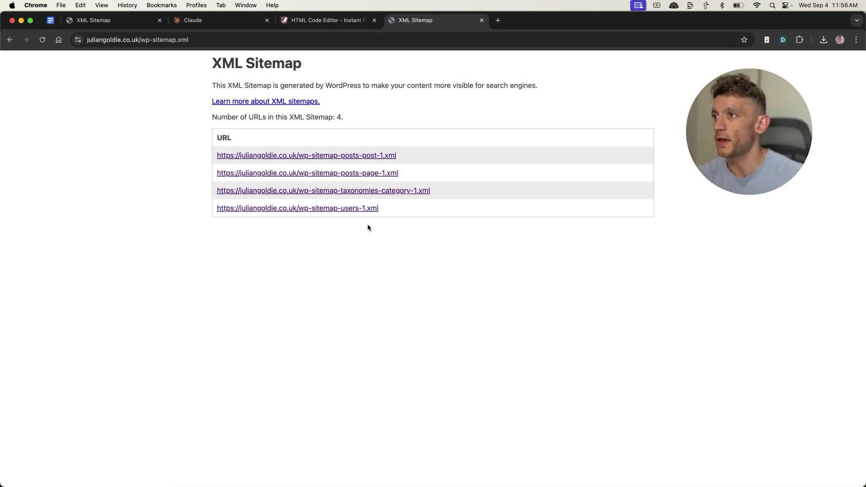
left_click(368, 155)
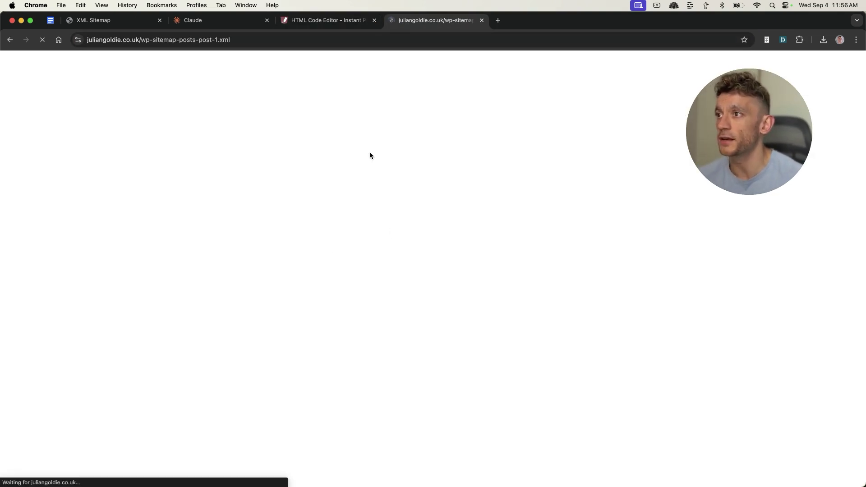
key("super+a")
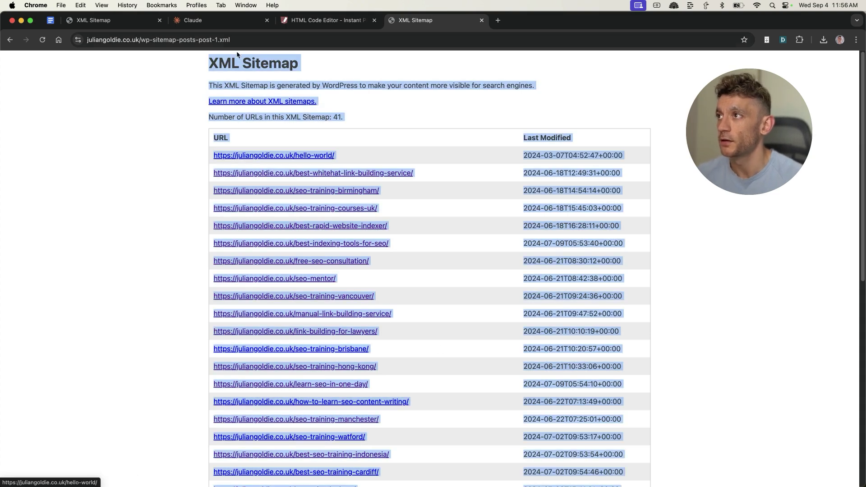
Step: Return to Claude, paste the posts sitemap into the rewrite prompt and submit it
left_click(198, 20)
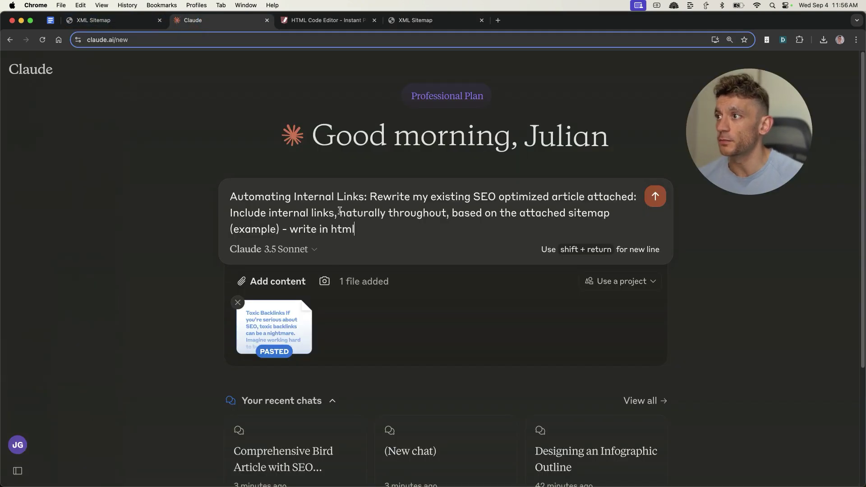
key("super+v")
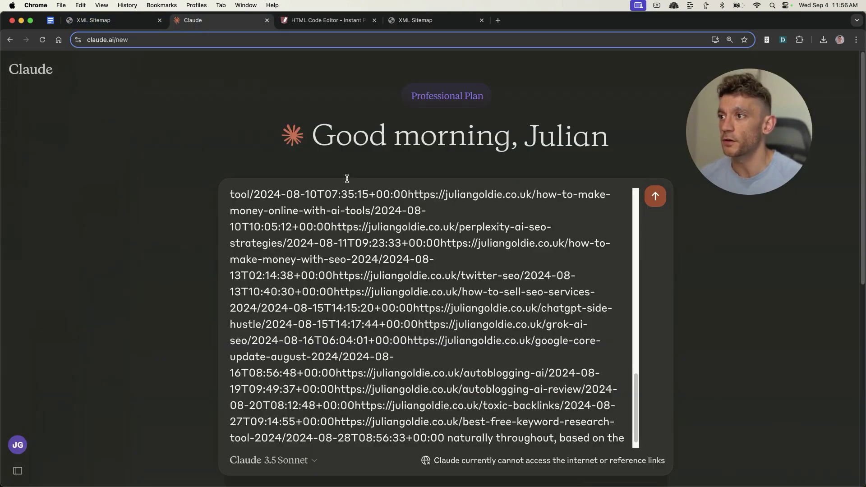
key("Return")
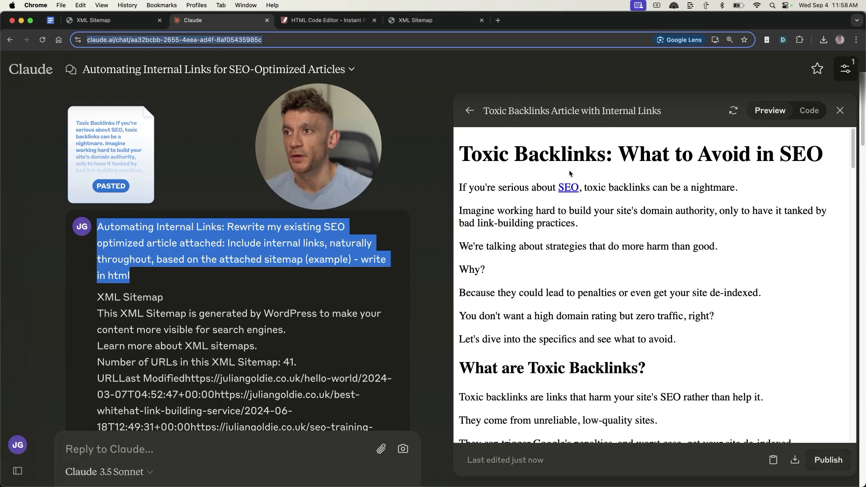
Step: Open the SEO link from the rewritten article's preview in a new tab, check the linked page and close it
left_click(560, 186)
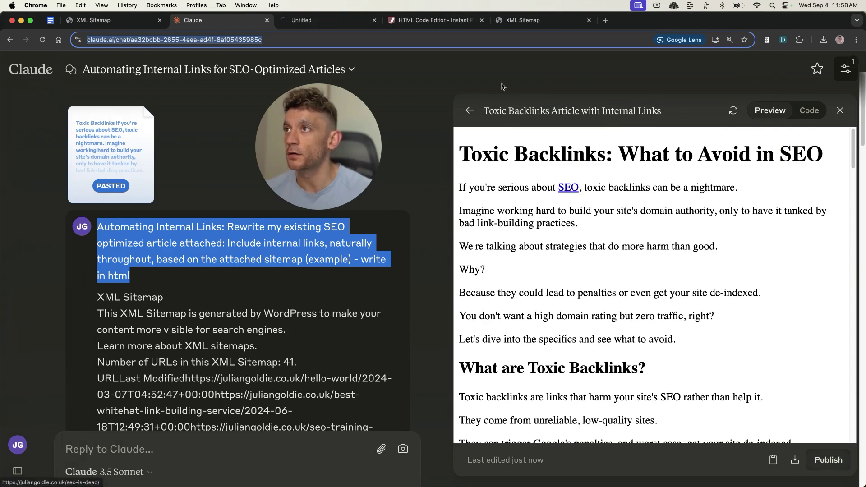
left_click(311, 18)
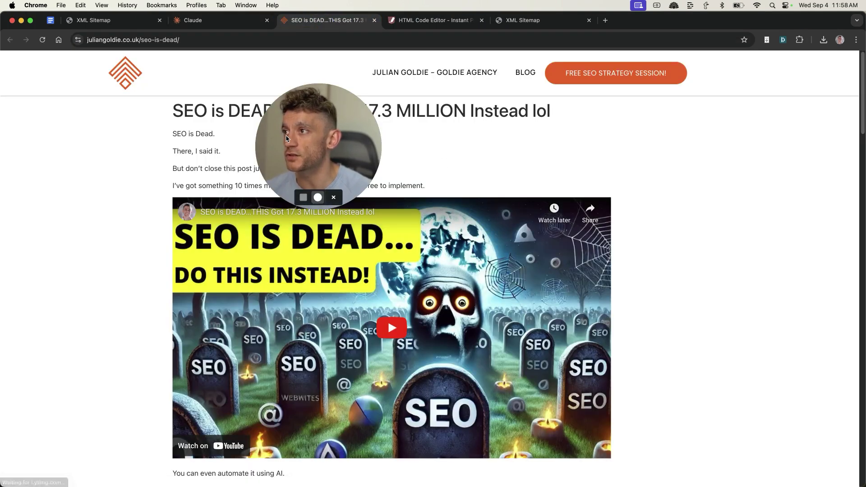
key("super+w")
Step: Read on to the rewritten article's conclusion and open the "Perplexity AI SEO strategies" and "Grok AI SEO" links, highlighting their sentence
scroll(614, 319, "down", 15)
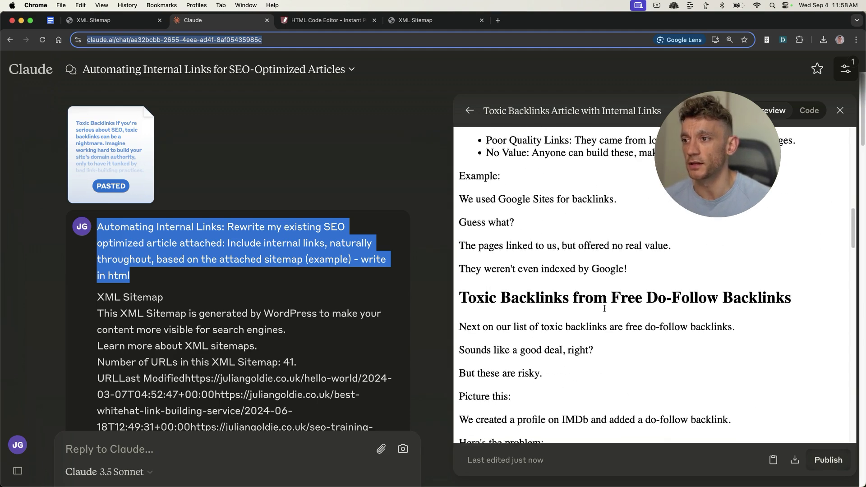
scroll(604, 315, "down", 10)
left_click(717, 371)
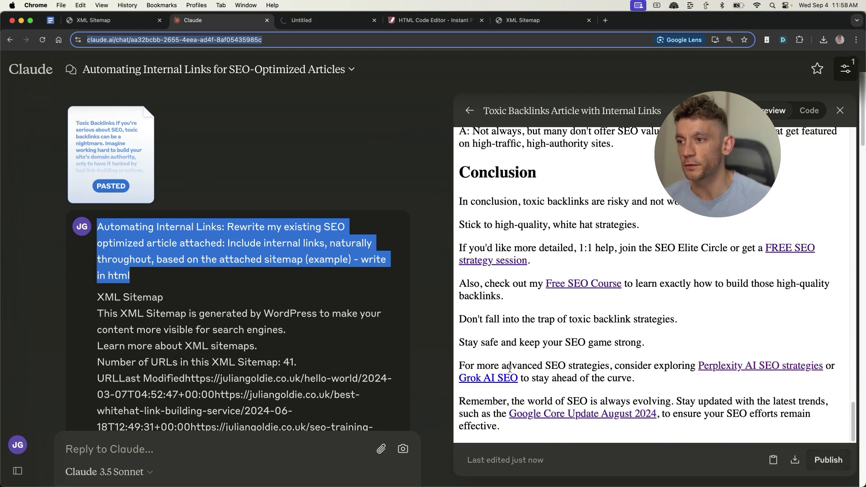
left_click_drag(461, 368, 651, 385)
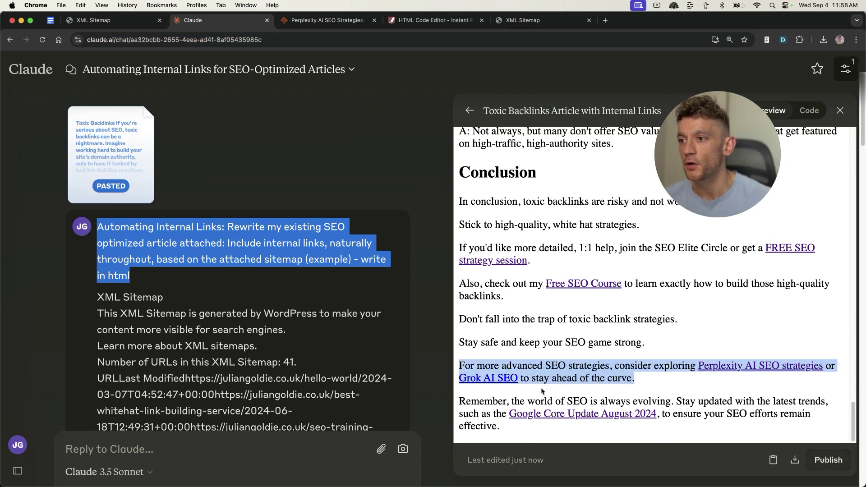
left_click(496, 382)
Step: Look through the Perplexity AI SEO Strategies page, close both linked pages and return to the beginning of the rewritten article
left_click(328, 20)
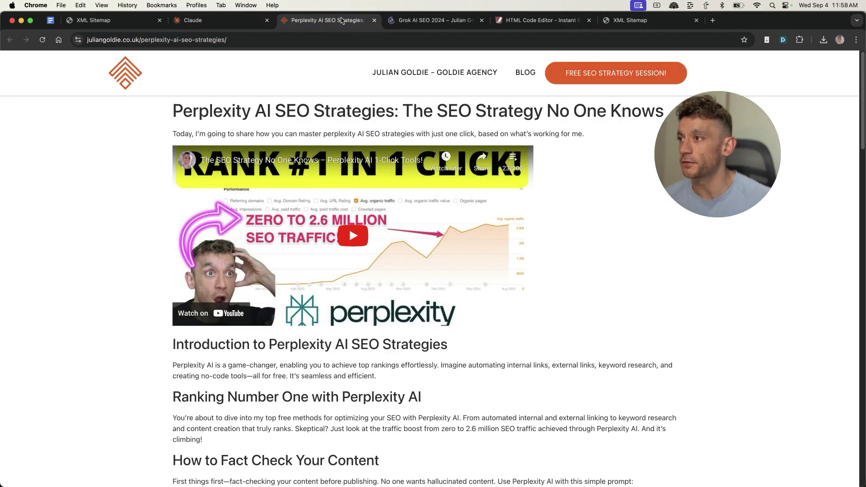
scroll(334, 169, "down", 20)
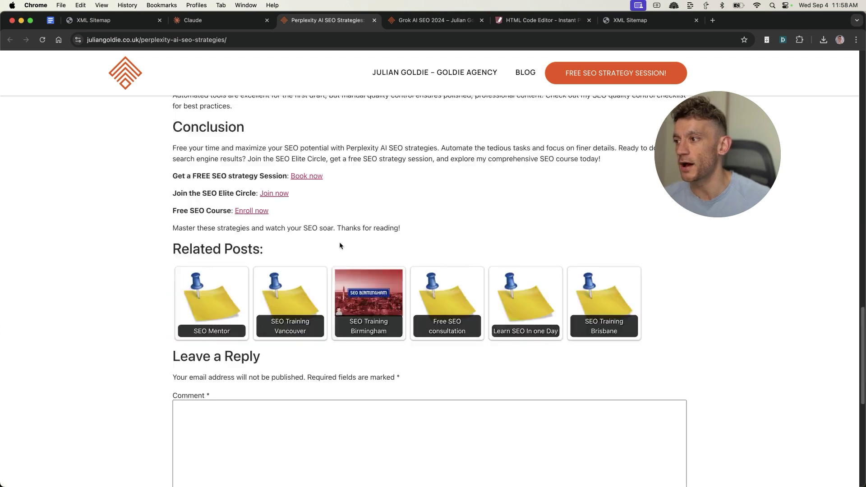
scroll(340, 242, "up", 20)
key("super+w")
key("super+w")
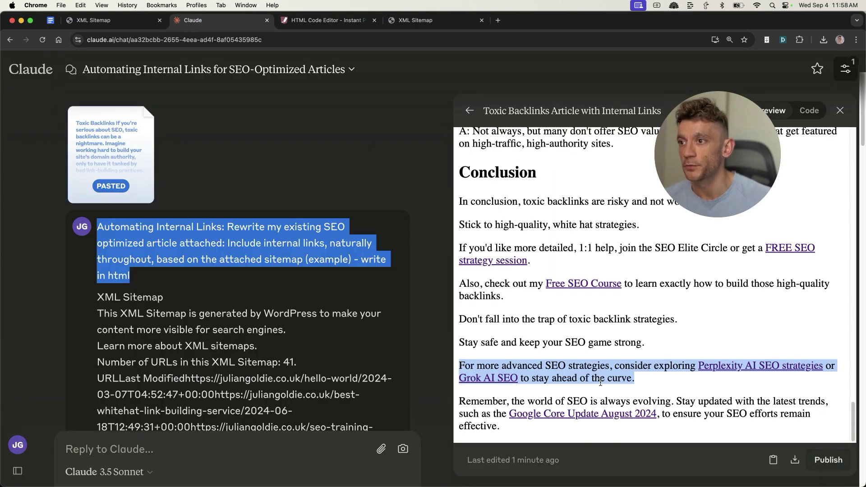
scroll(585, 389, "up", 10)
scroll(585, 389, "up", 10)
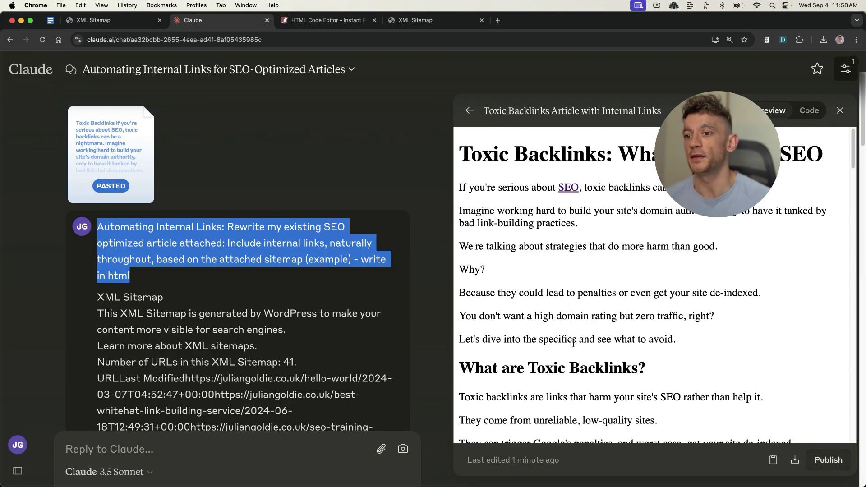
scroll(567, 387, "up", 2)
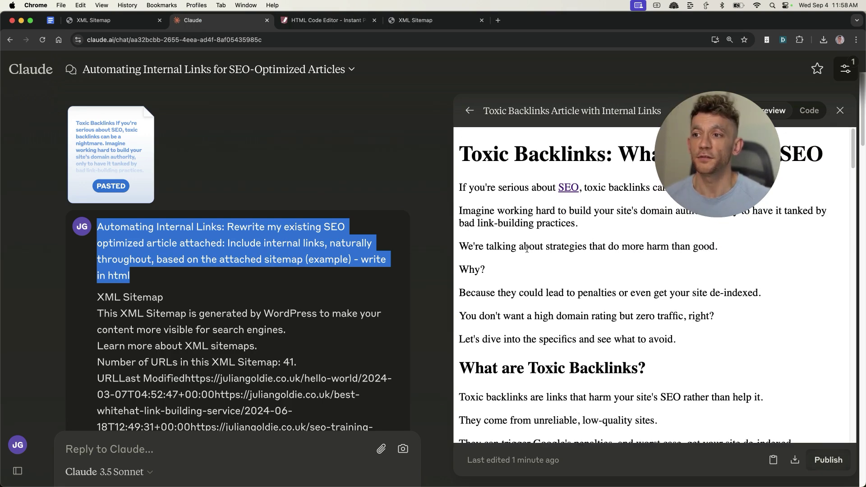
Step: Switch to the Google Docs prompt document and review the Automating Internal Links and Rewriting with Internal Links prompts
key("super+1")
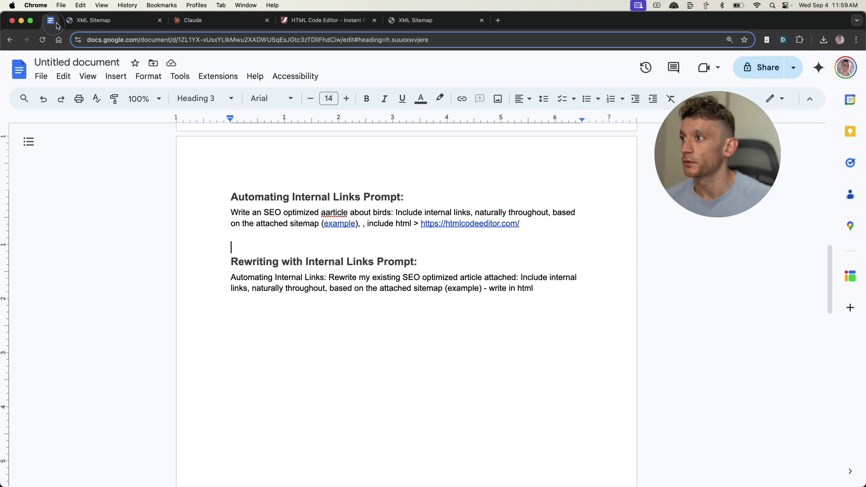
left_click_drag(237, 206, 568, 302)
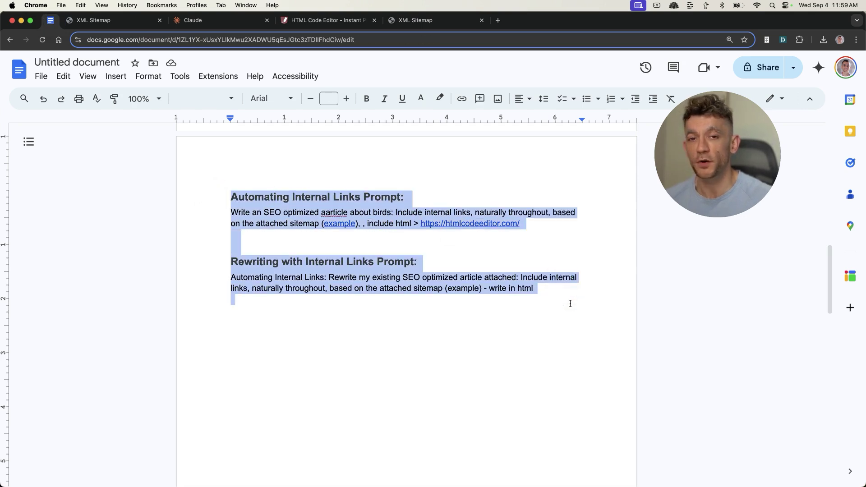
left_click(564, 304)
scroll(519, 200, "up", 3)
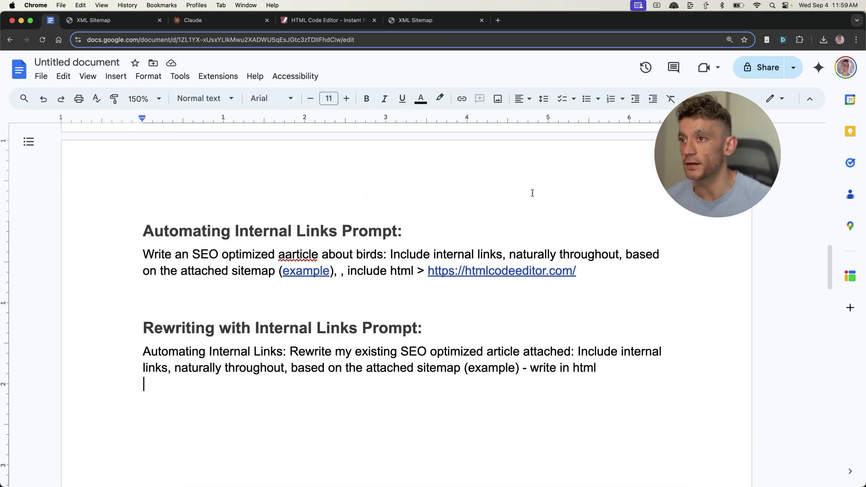
key("super+a")
left_click(651, 443)
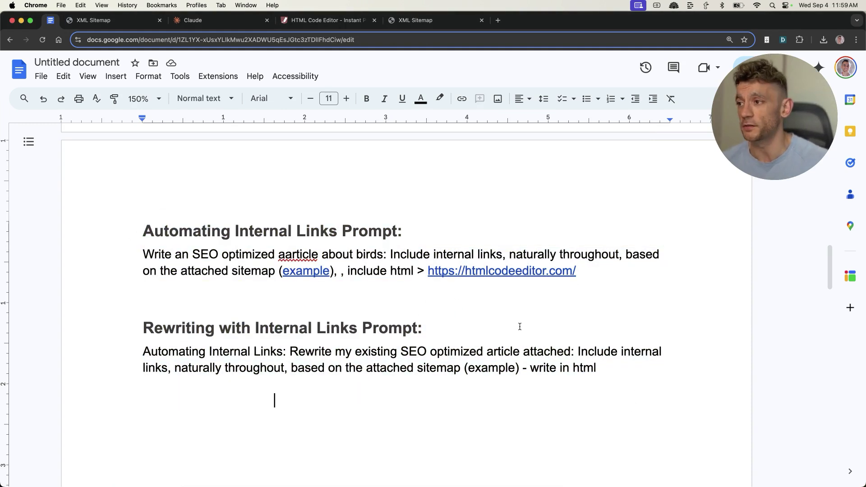
Step: Start a new Claude chat and submit "Create a game where an SEO, flying around, has to avoid the clap emoji + show how to embed it"
left_click(217, 19)
mouse_move(33, 68)
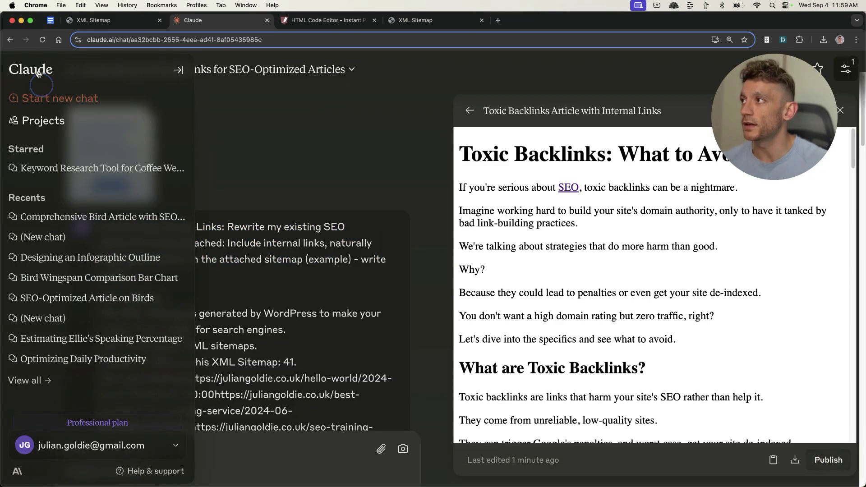
left_click(33, 67)
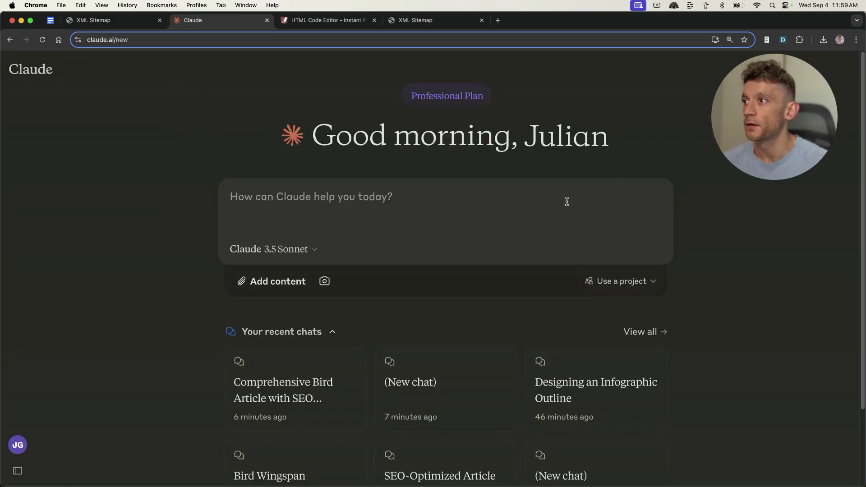
type("Create a game where an SEO, flying around, has to avoid the clap emoji + show how to embed it")
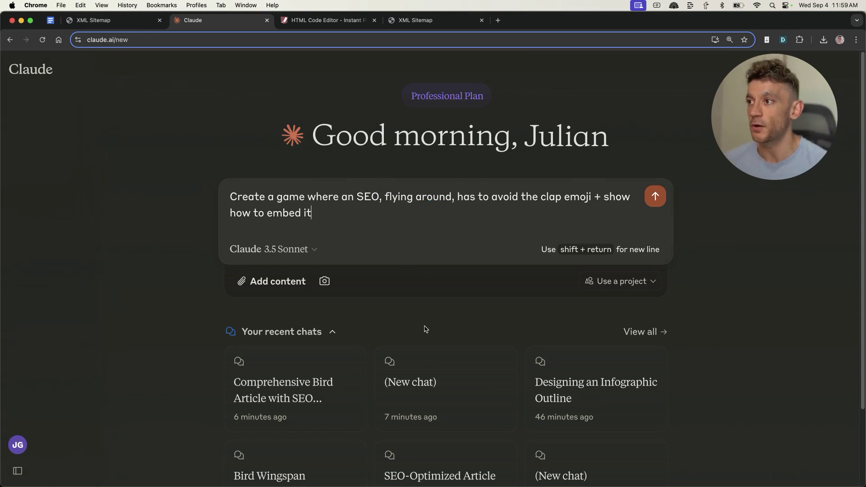
key("Return")
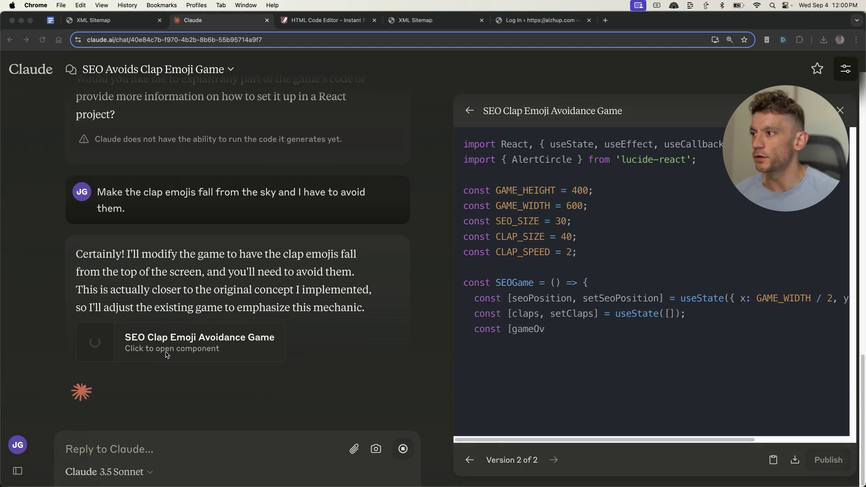
left_click_drag(97, 191, 296, 220)
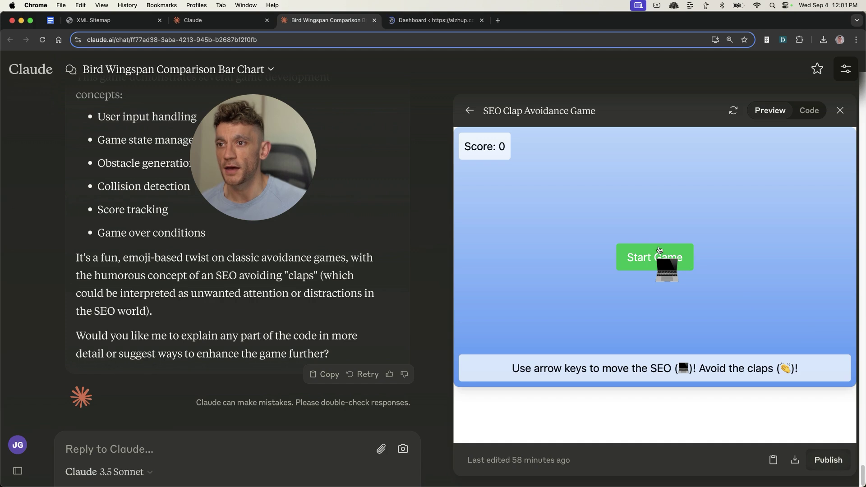
Step: Start the SEO Clap Avoidance Game in the preview and play it, steering the laptop around the claps
left_click(659, 251)
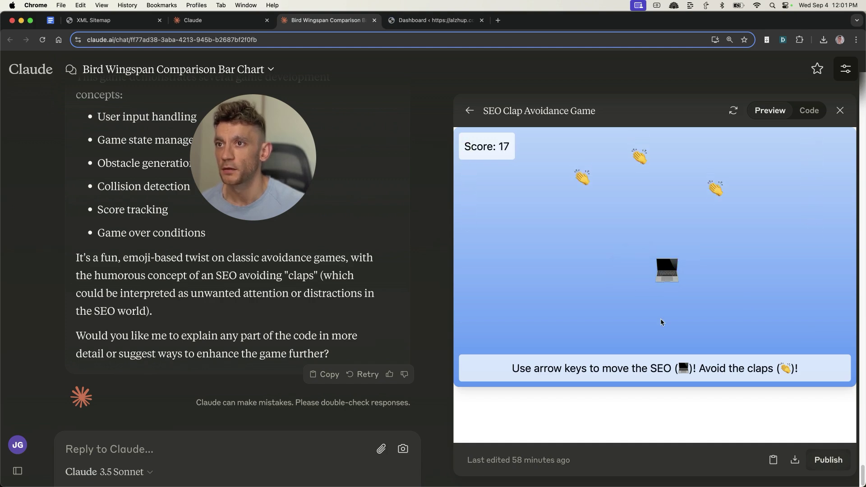
key("Left")
key("Right")
key("Left")
key("Left")
key("Up")
key("Right")
key("Right")
key("Down")
key("Up")
key("Left")
key("Down")
key("Left")
key("Down")
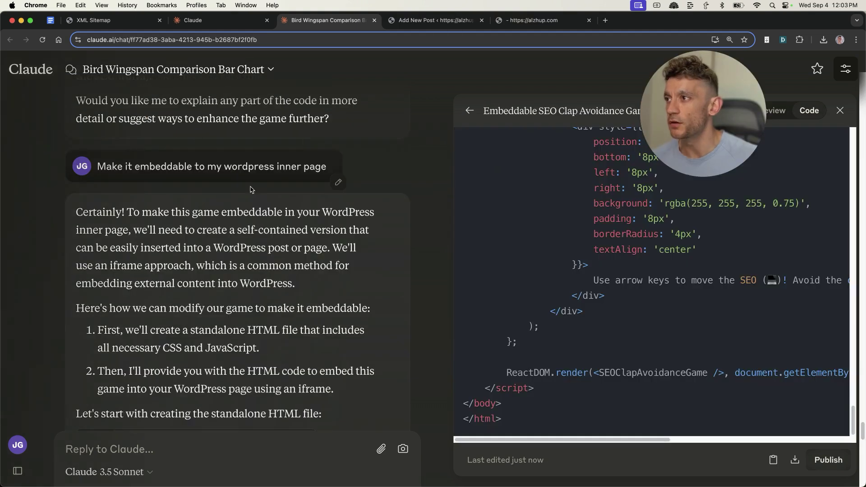
Step: Read the reply to "Make it embeddable to my wordpress inner page", examining the standalone HTML file and iframe embedding instructions
scroll(251, 189, "down", 1)
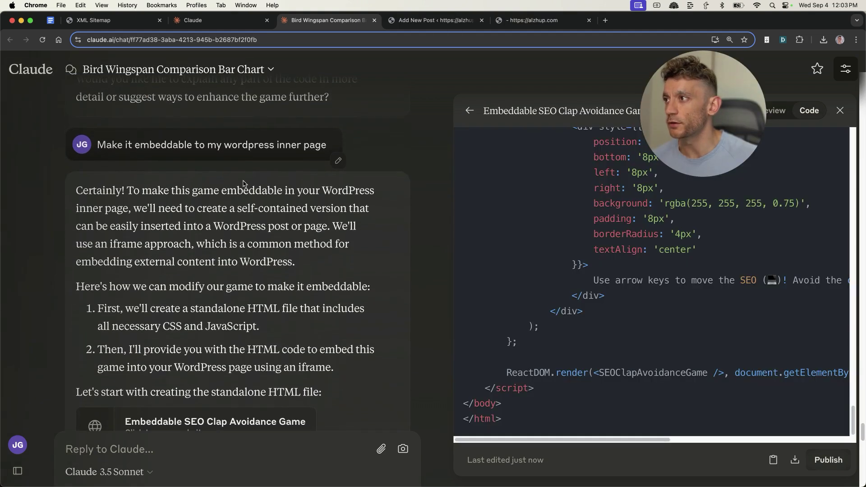
double_click(159, 146)
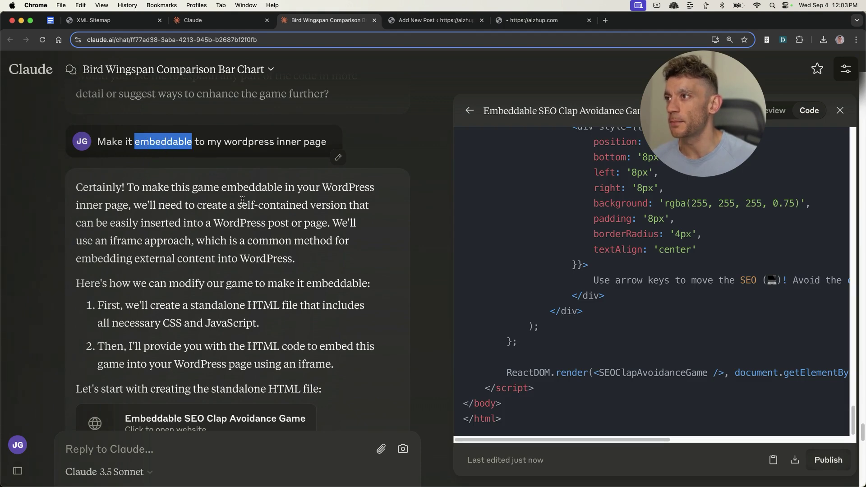
left_click_drag(65, 194, 289, 243)
scroll(203, 253, "down", 3)
left_click_drag(84, 234, 243, 304)
scroll(184, 324, "down", 15)
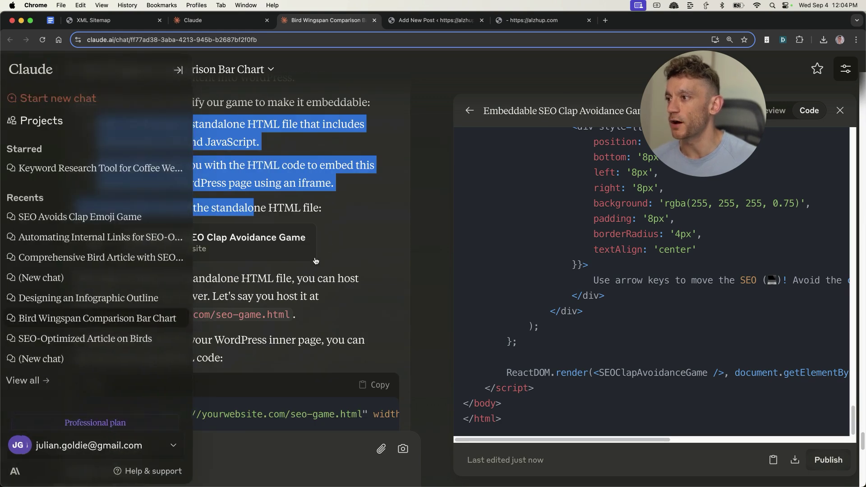
scroll(184, 324, "down", 5)
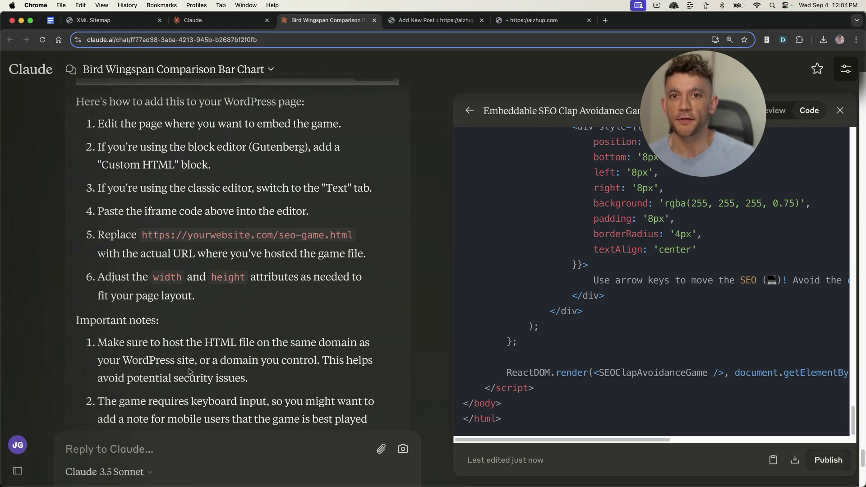
scroll(267, 222, "up", 5)
scroll(267, 222, "up", 7)
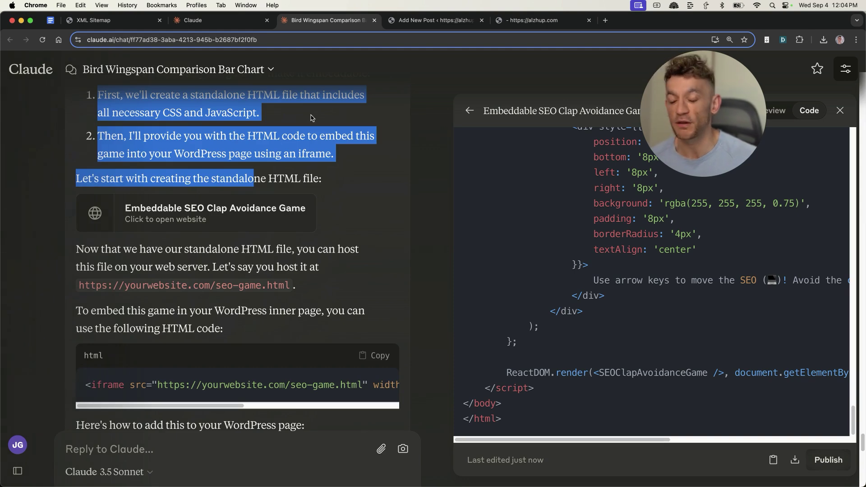
left_click(252, 273)
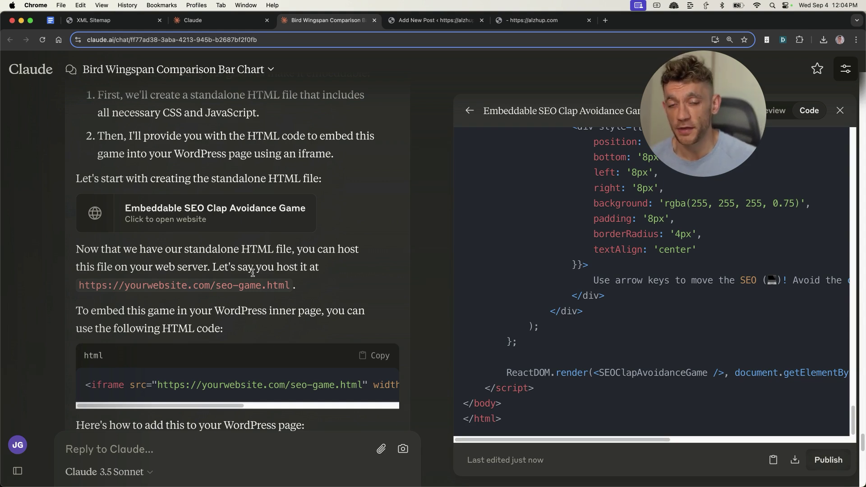
Step: Open the Embeddable SEO Clap Avoidance Game from the reply, start it and test the laptop's movement in all directions
left_click(244, 217)
left_click(655, 261)
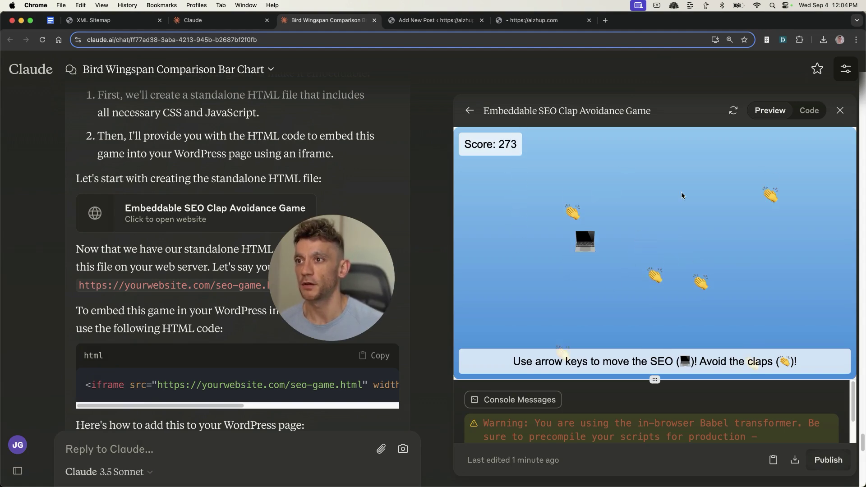
key("Left")
key("Down")
key("Right")
key("Right")
key("Up")
key("Right")
key("Up")
key("Down")
key("Left")
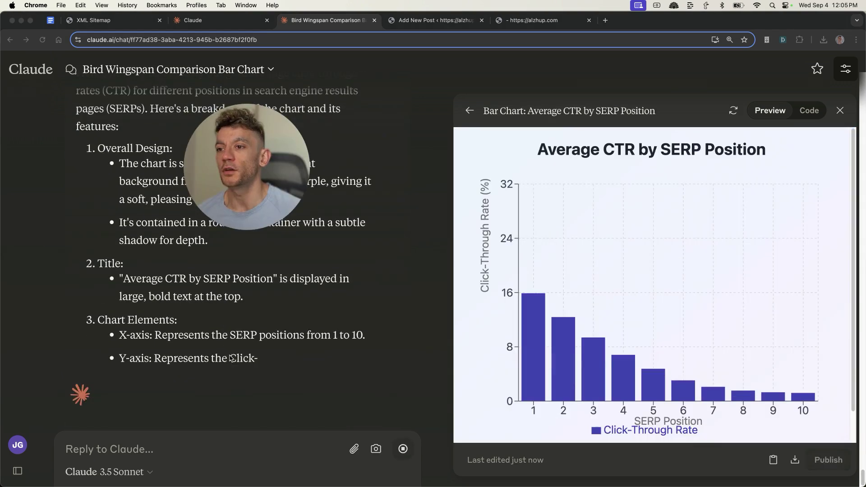
Step: Go back to the chart prompt, highlight its bar chart request and examine the Average CTR by SERP Position chart
scroll(314, 300, "up", 2)
scroll(311, 295, "up", 10)
left_click(141, 272)
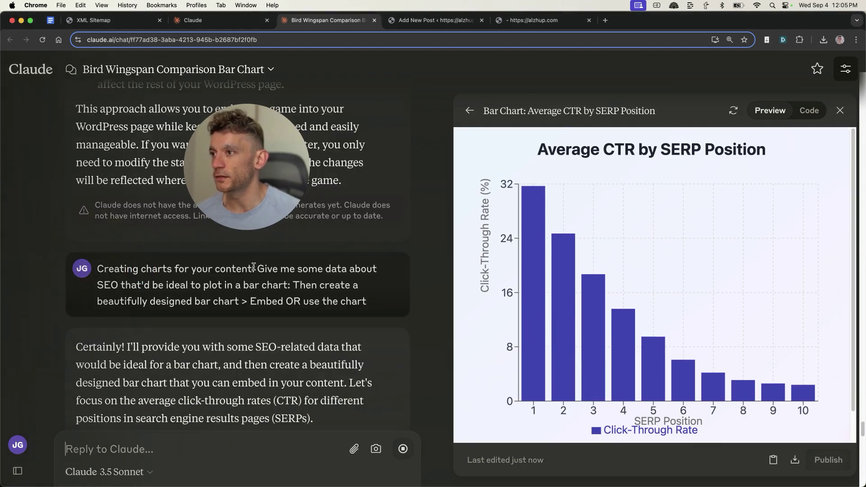
left_click_drag(253, 269, 287, 293)
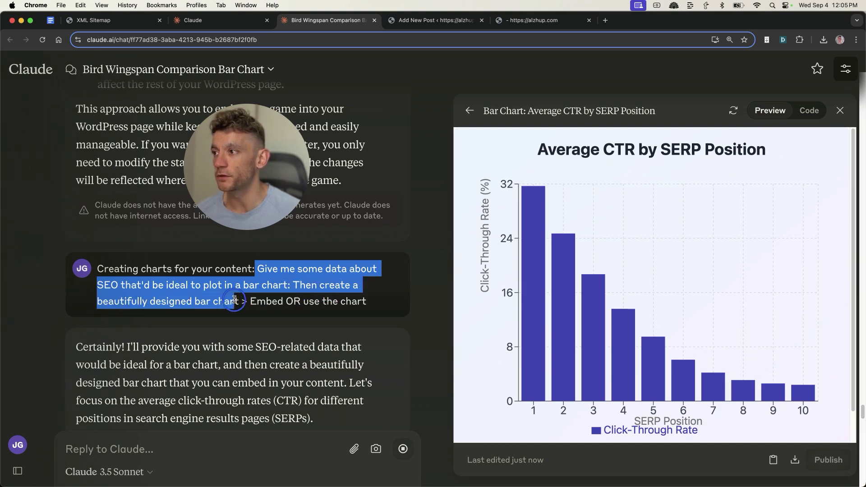
left_click(371, 297)
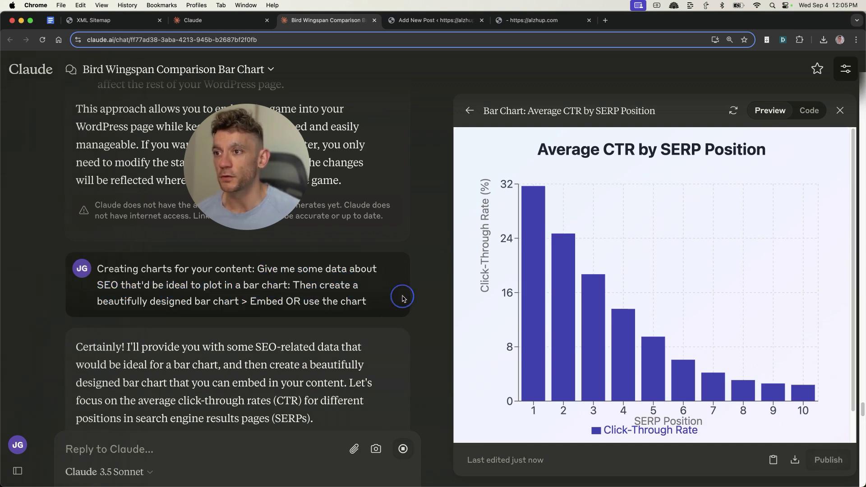
scroll(686, 266, "down", 2)
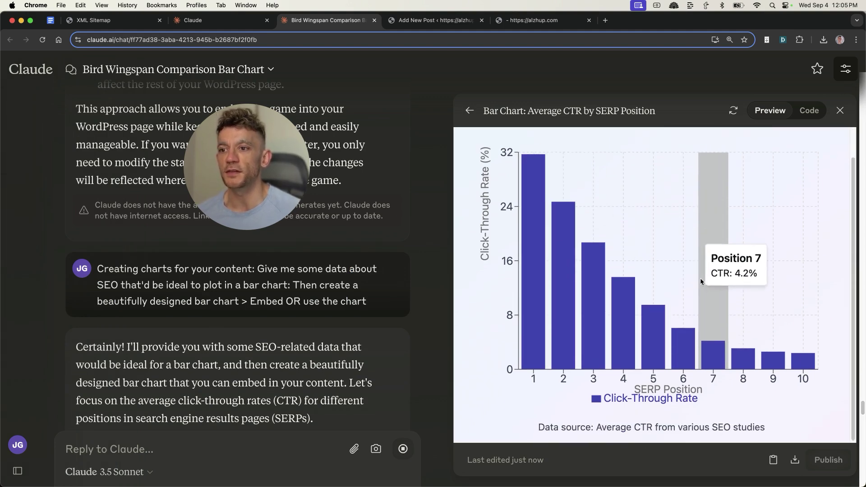
scroll(767, 316, "up", 2)
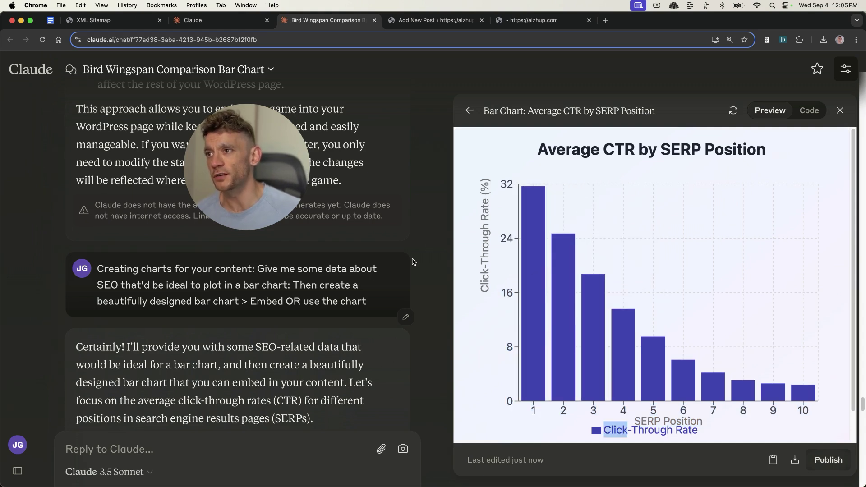
Step: Capture a screenshot of the Average CTR by SERP Position bar chart, including its title and legend
scroll(418, 263, "down", 1)
key("super+shift+4")
left_click_drag(469, 132, 830, 451)
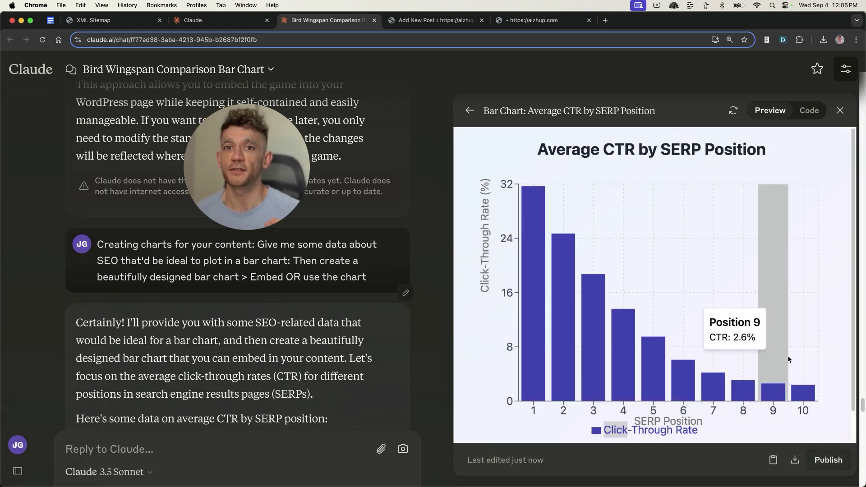
scroll(522, 358, "down", 3)
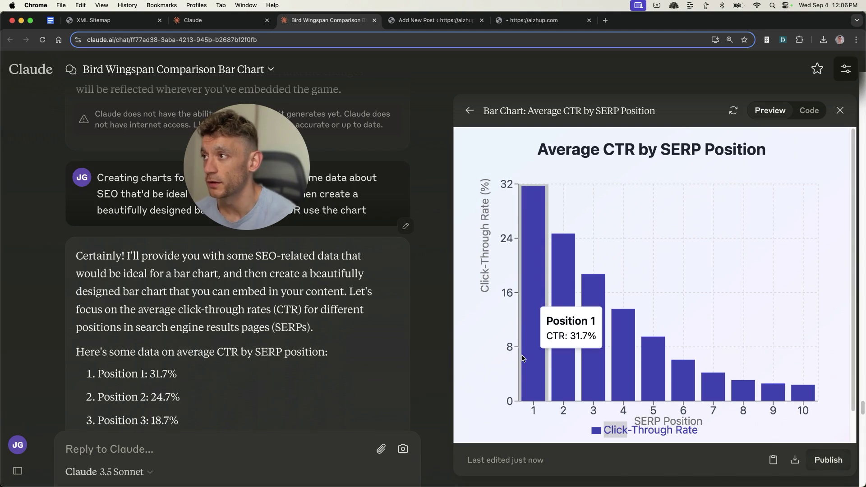
Step: Return to the Google Docs prompt document and highlight the Automating Internal Links and Rewriting with Internal Links prompts in turn
mouse_move(111, 97)
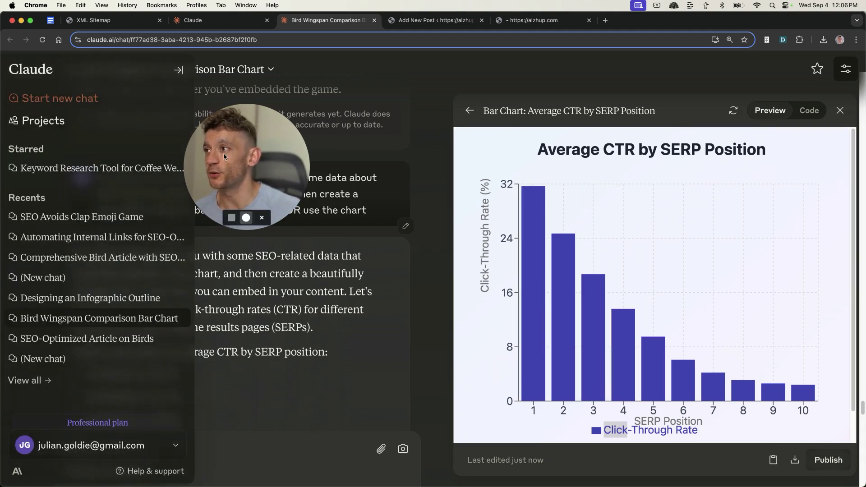
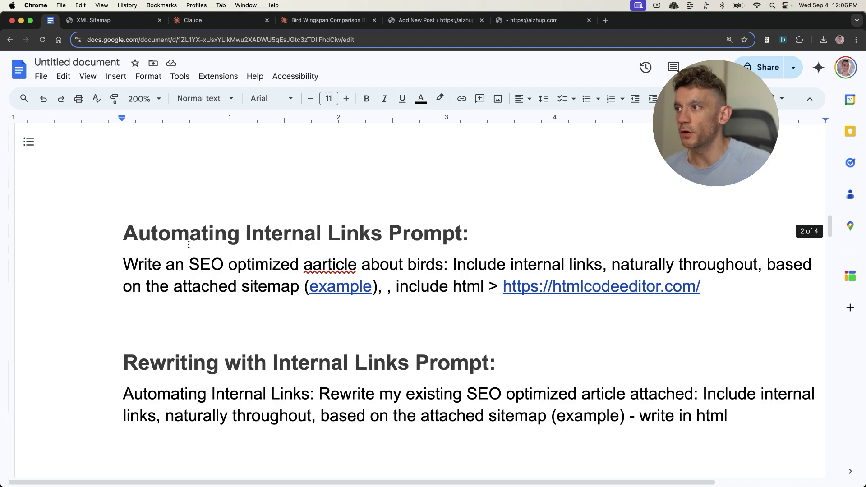
left_click_drag(113, 226, 738, 308)
left_click(738, 308)
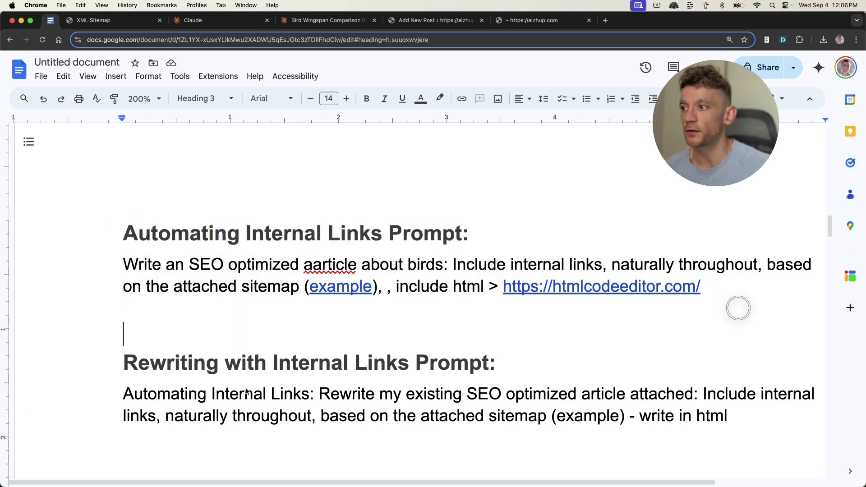
left_click_drag(121, 364, 741, 420)
scroll(714, 413, "down", 5)
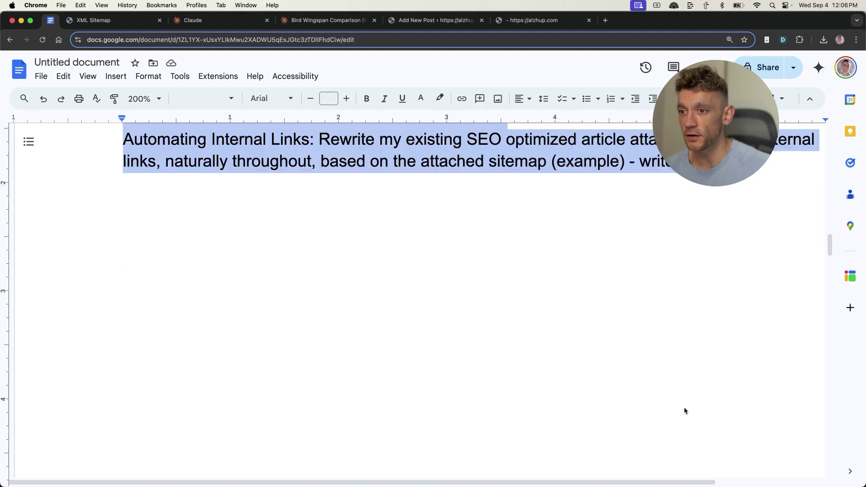
scroll(693, 342, "up", 2)
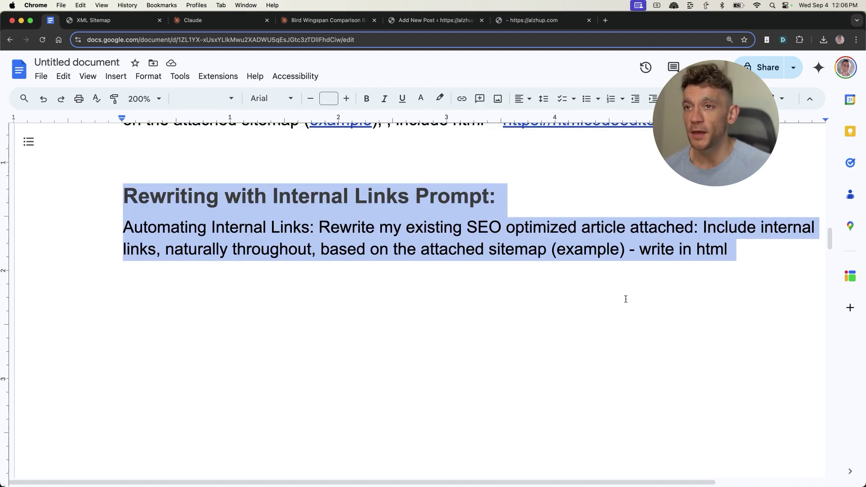
scroll(622, 300, "up", 2)
Step: Move on to the document's game and bar chart prompts and highlight each one in turn
scroll(624, 302, "down", 18)
scroll(447, 324, "down", 4)
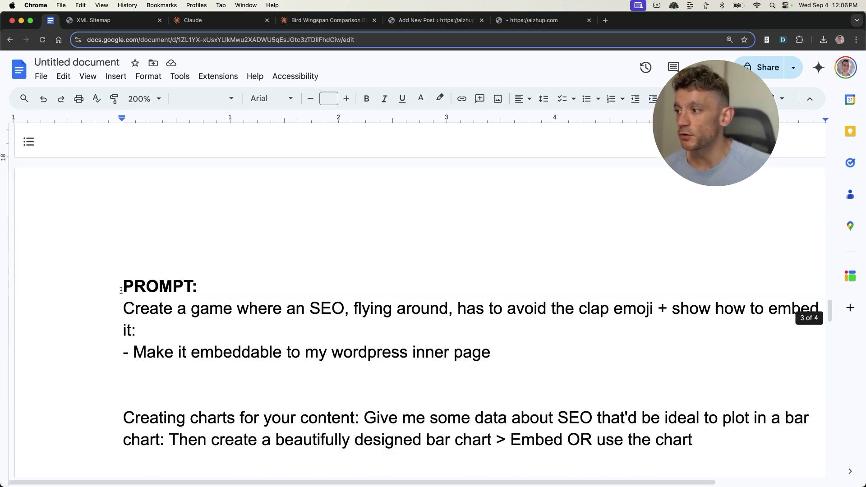
left_click_drag(112, 309, 581, 347)
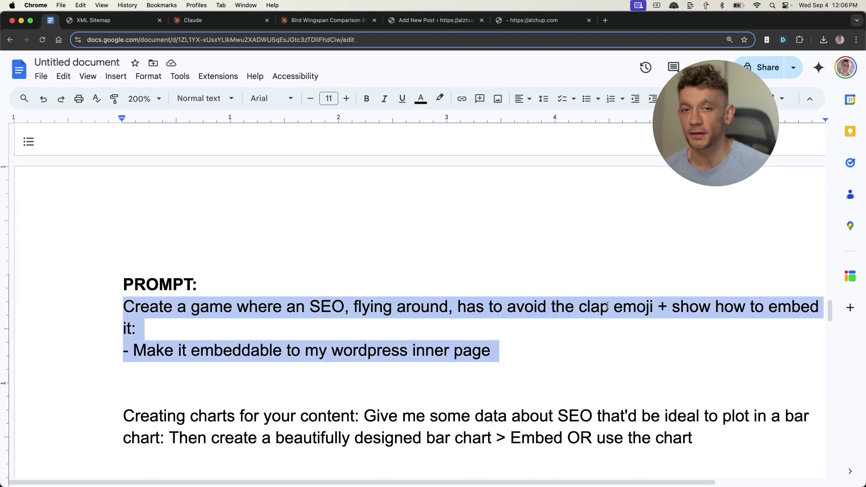
scroll(381, 292, "down", 2)
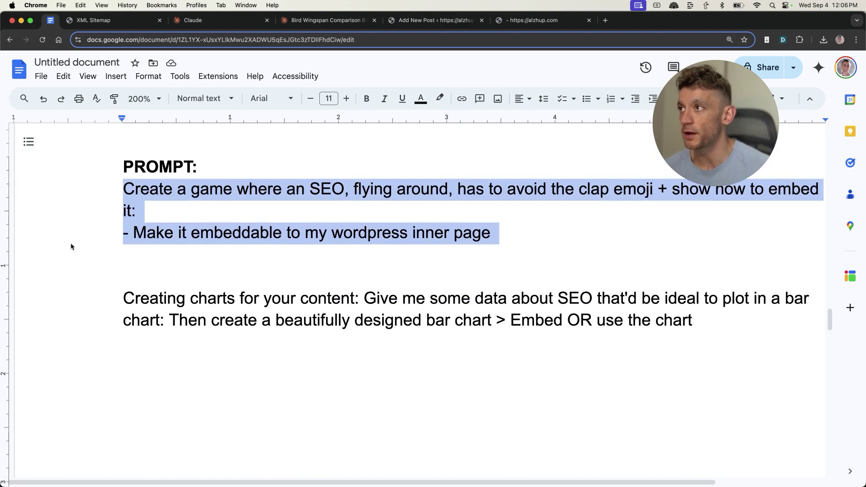
left_click_drag(88, 299, 767, 323)
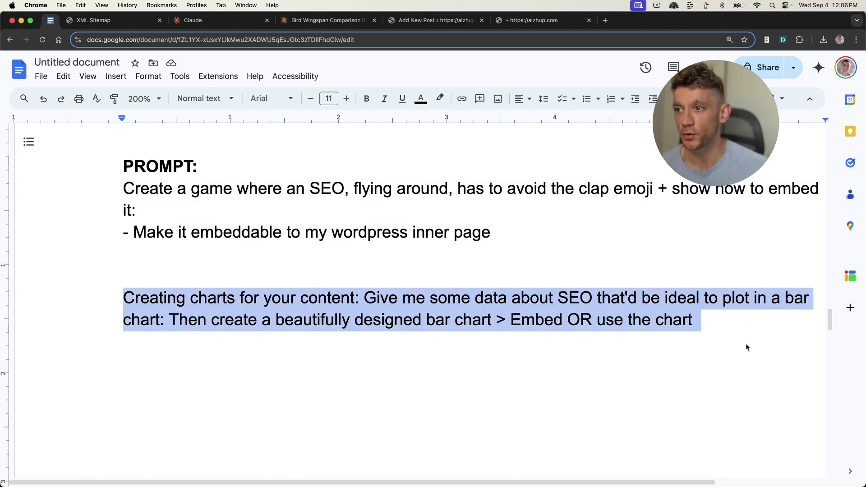
Step: Switch to Claude and paste the What Is SEO content-creation prompt from the SOP document into a new chat
scroll(744, 344, "down", 1)
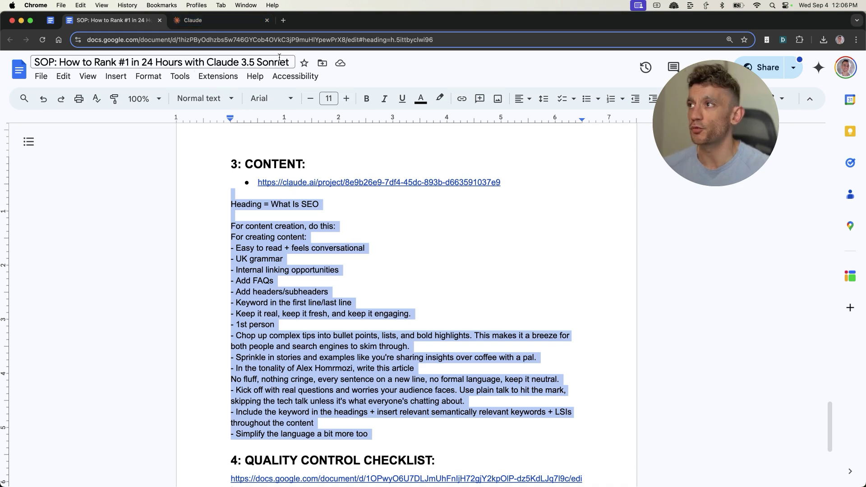
left_click(193, 20)
key("super+v")
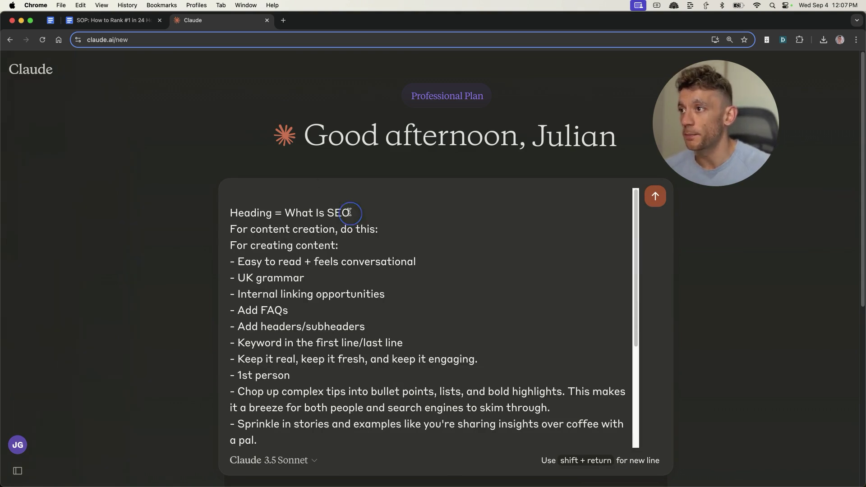
Step: Check the pasted content prompt from its heading to the simplify-the-language instruction and submit it to Claude
scroll(374, 215, "down", 4)
scroll(403, 203, "up", 5)
scroll(404, 226, "down", 5)
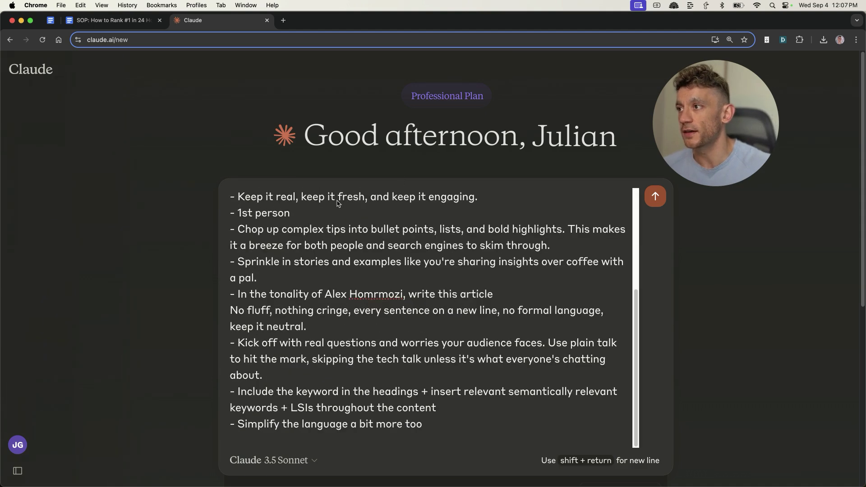
left_click_drag(451, 419, 283, 387)
left_click(286, 382)
scroll(343, 388, "up", 5)
scroll(361, 364, "down", 3)
scroll(325, 356, "up", 3)
scroll(311, 246, "down", 5)
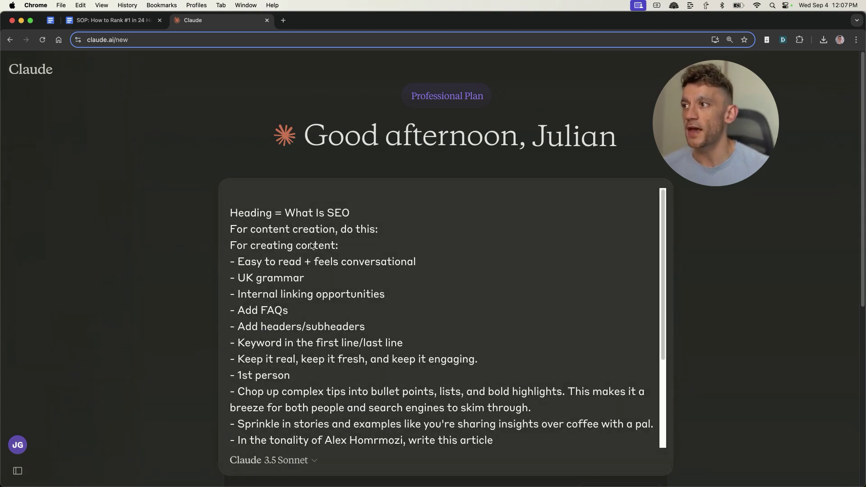
key("Return")
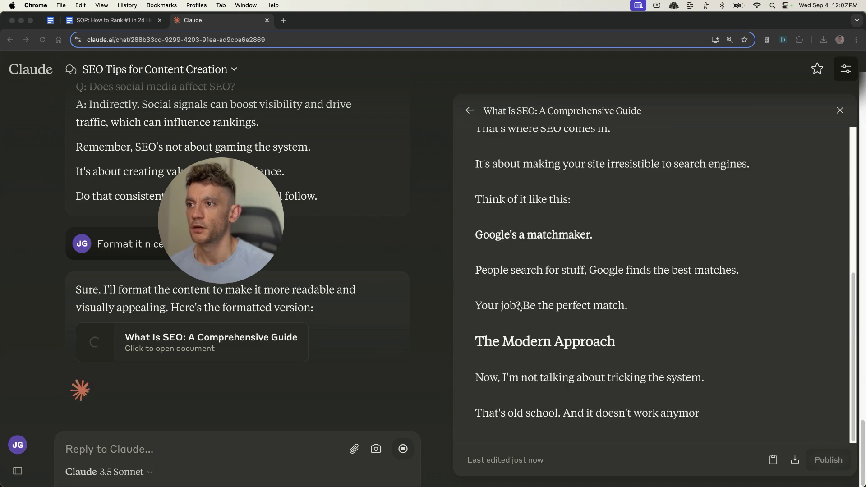
Step: Examine the opening of the What Is SEO guide, highlighting its first two lines beneath the heading
scroll(519, 307, "up", 10)
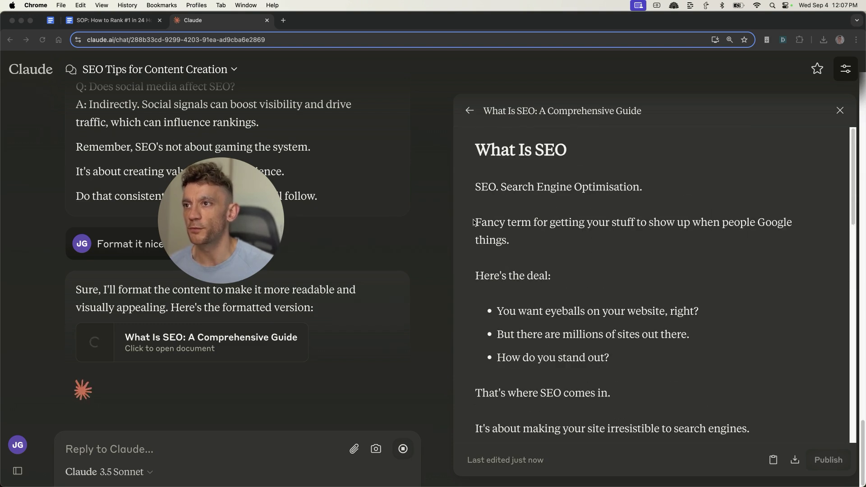
left_click(486, 166)
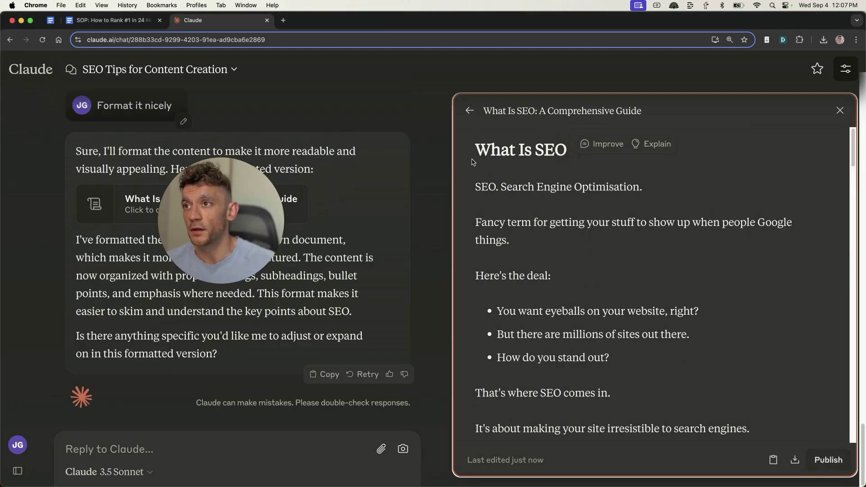
left_click_drag(468, 191, 654, 242)
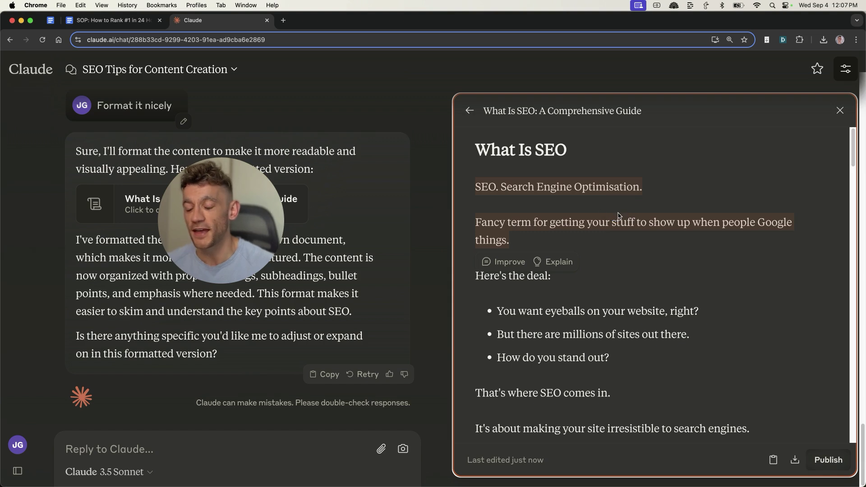
left_click(559, 204)
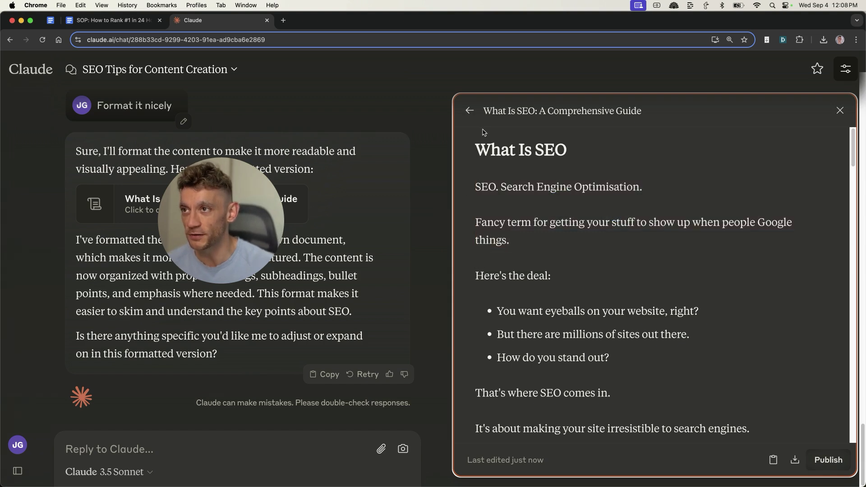
left_click_drag(485, 189, 687, 194)
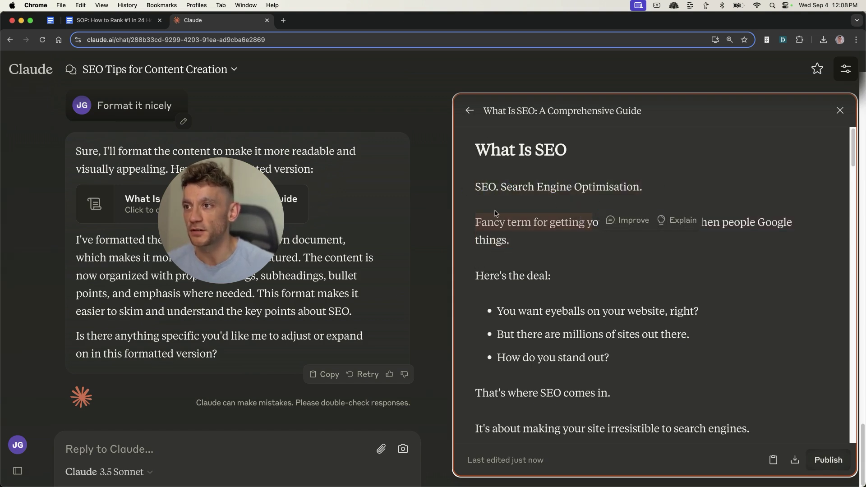
left_click(491, 220)
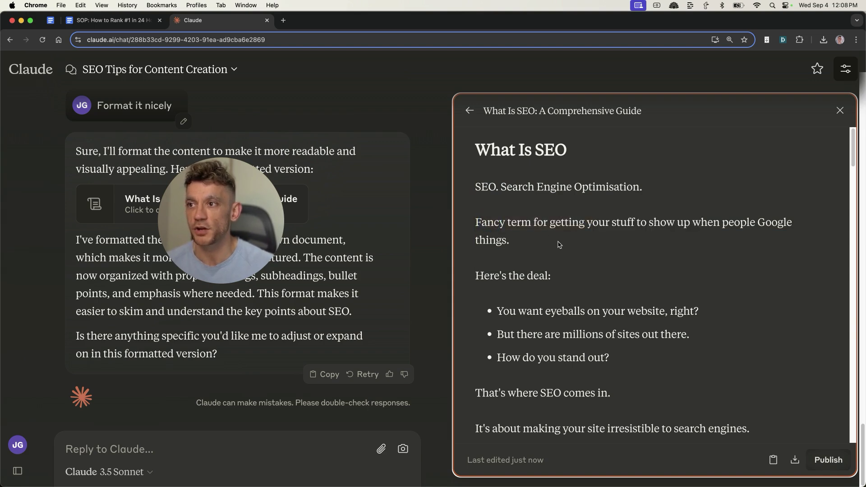
Step: Highlight the "Here's the deal" passage and read on through the guide's Getting Started section
scroll(564, 261, "down", 2)
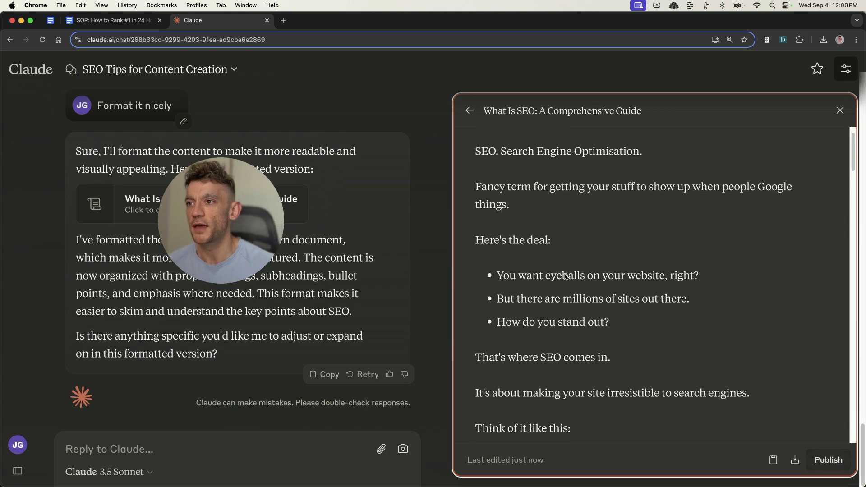
left_click_drag(465, 220, 668, 330)
scroll(668, 330, "down", 15)
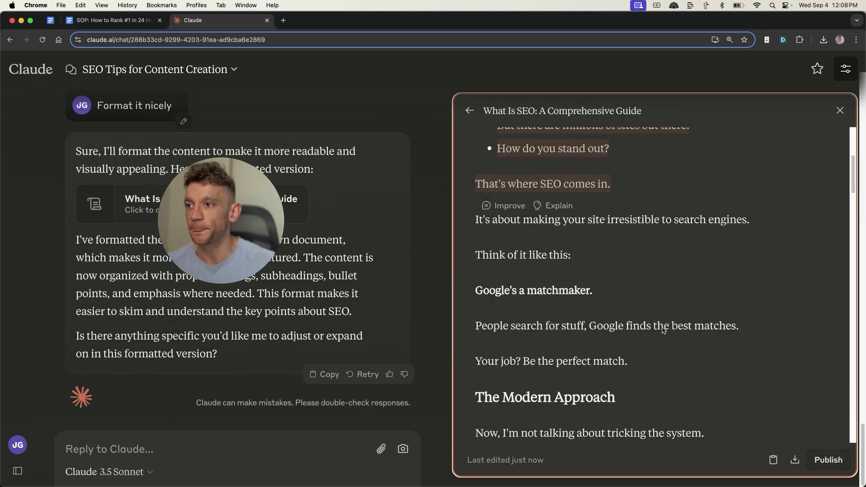
scroll(702, 372, "down", 15)
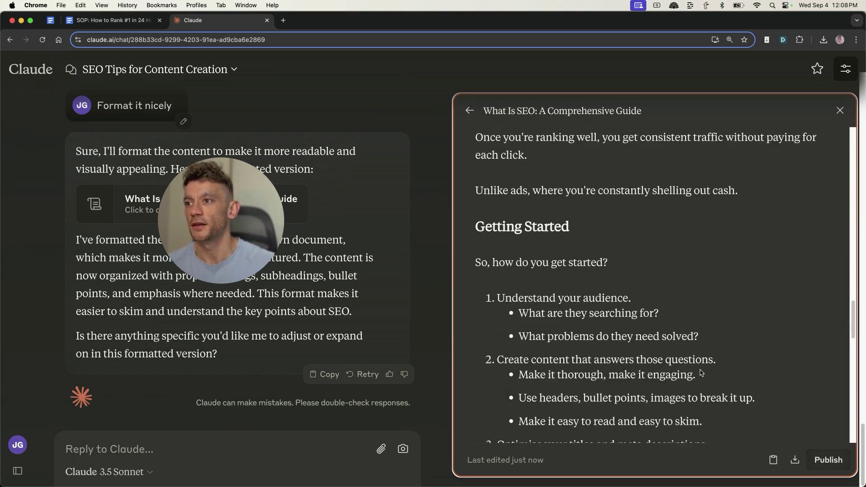
scroll(702, 291, "up", 20)
scroll(695, 216, "up", 10)
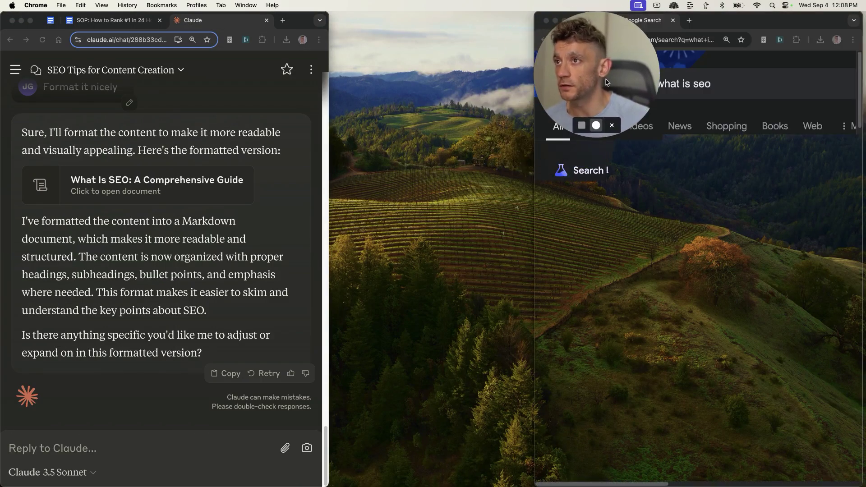
Step: Resize the Claude and Google results windows to sit side by side and open the What Is SEO guide
left_click_drag(326, 177, 449, 229)
left_click(534, 274)
left_click_drag(534, 274, 454, 278)
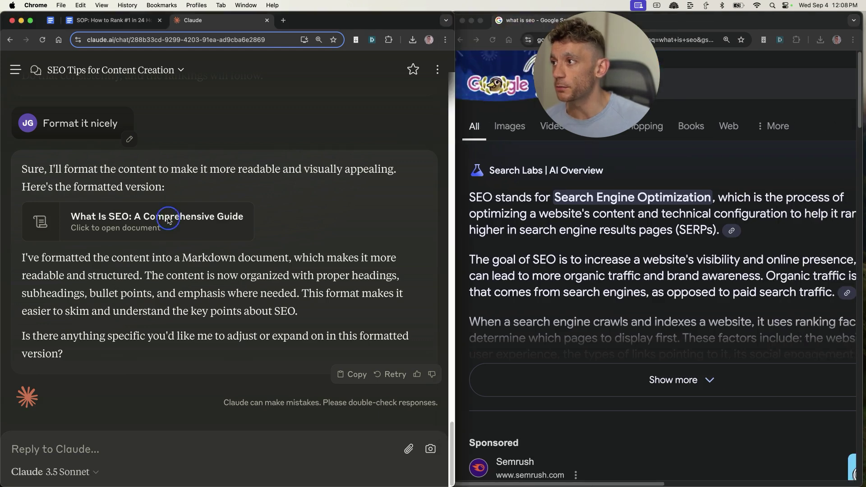
left_click(169, 220)
Step: Compare the guide's heading and first two lines, highlighted in Claude, with Google's AI Overview for "what is seo"
left_click(496, 191)
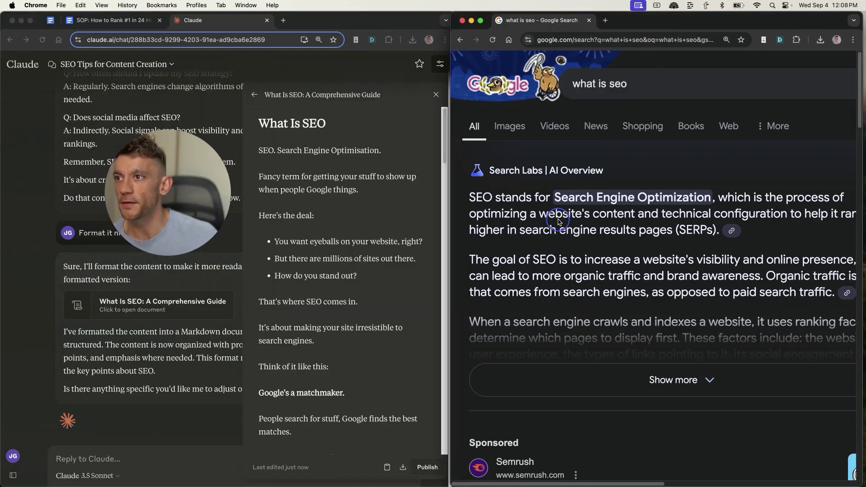
left_click(333, 183)
left_click_drag(258, 123, 379, 193)
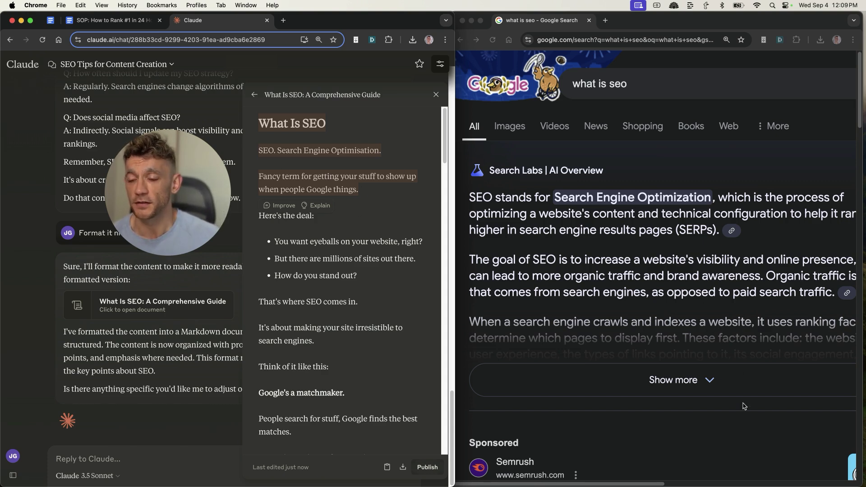
left_click(723, 377)
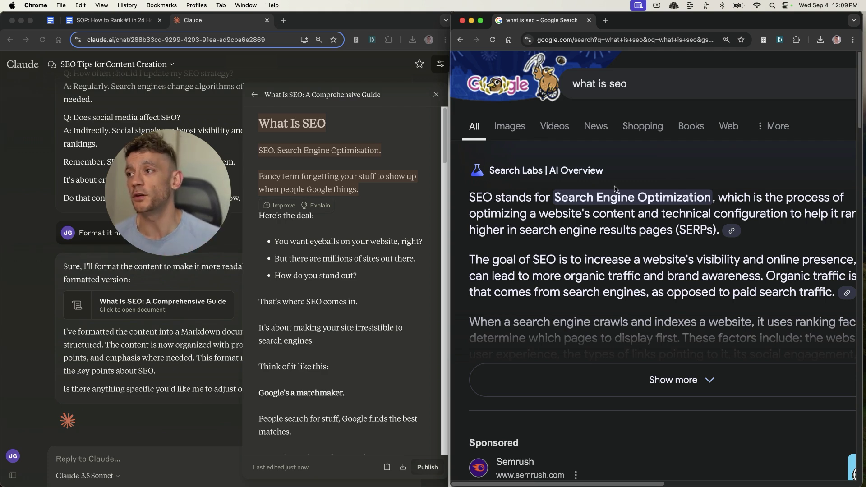
left_click(382, 173)
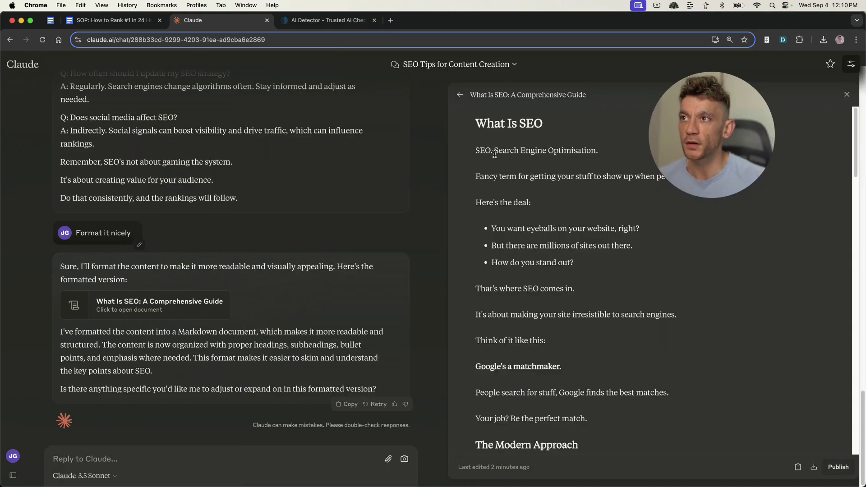
Step: Copy the full What Is SEO guide into ZeroGPT and run the AI text detection
scroll(681, 407, "down", 20)
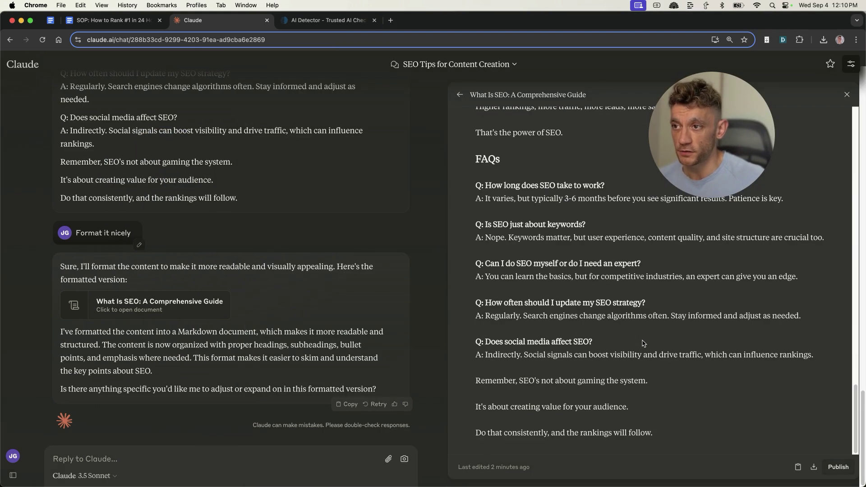
key("super+a")
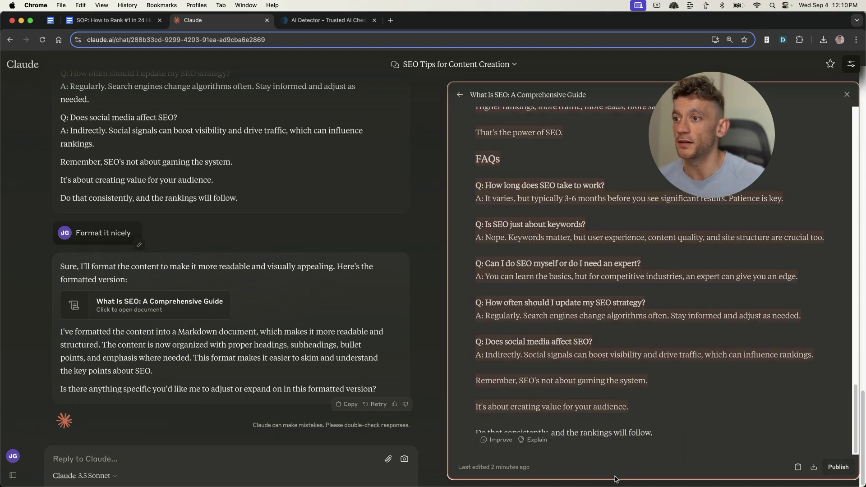
left_click(330, 21)
left_click(360, 333)
key("super+v")
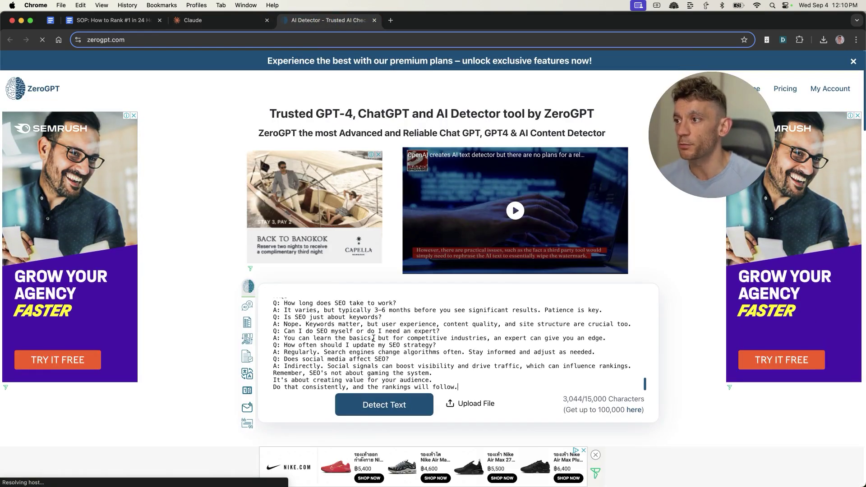
left_click(410, 412)
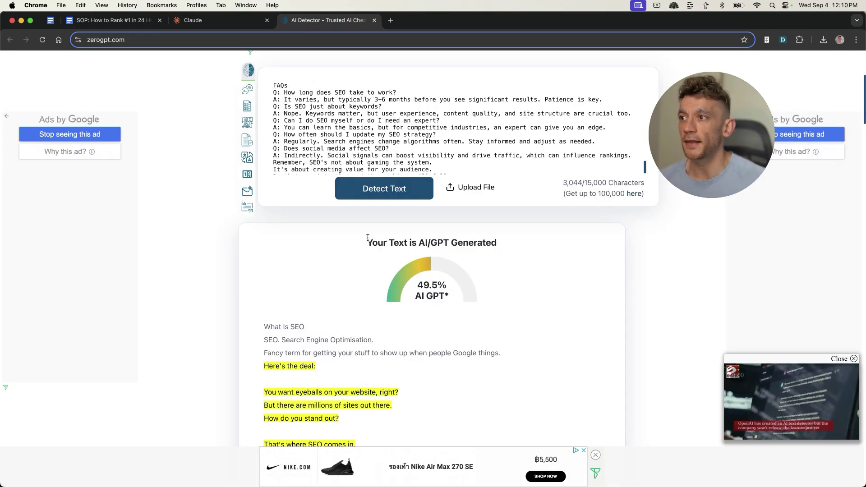
Step: Examine ZeroGPT's verdict and the sentences it flags throughout the guide
left_click_drag(368, 240, 514, 244)
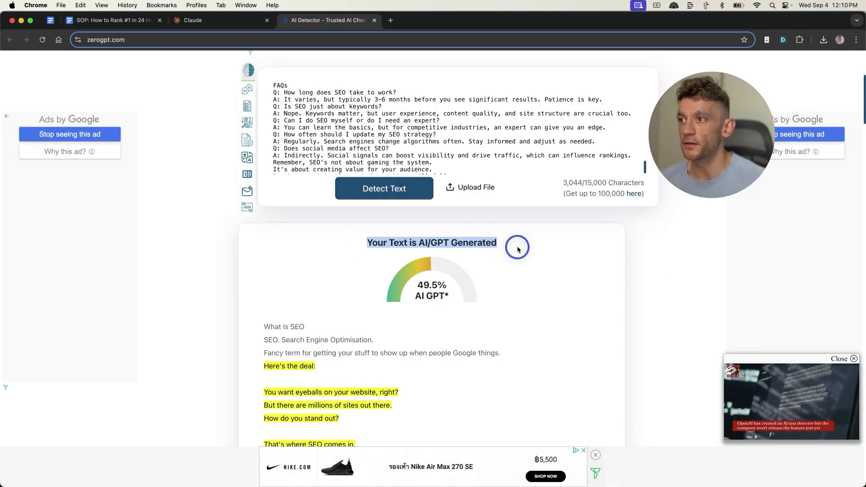
scroll(407, 271, "down", 15)
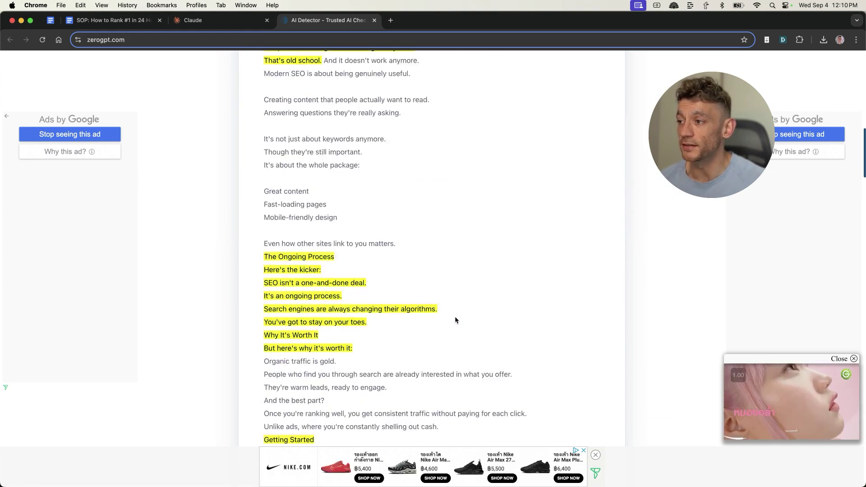
left_click_drag(265, 231, 430, 310)
scroll(430, 310, "down", 5)
scroll(432, 316, "up", 20)
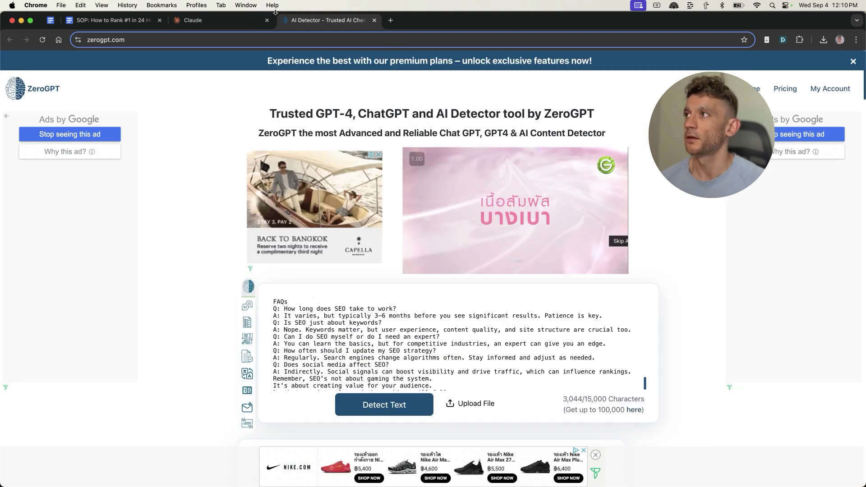
Step: Return to the Claude chat and ask it to "Rewrite this with grammatical mistakes"
left_click(212, 20)
type("Rewrite this with grammatical mistakes")
key("Return")
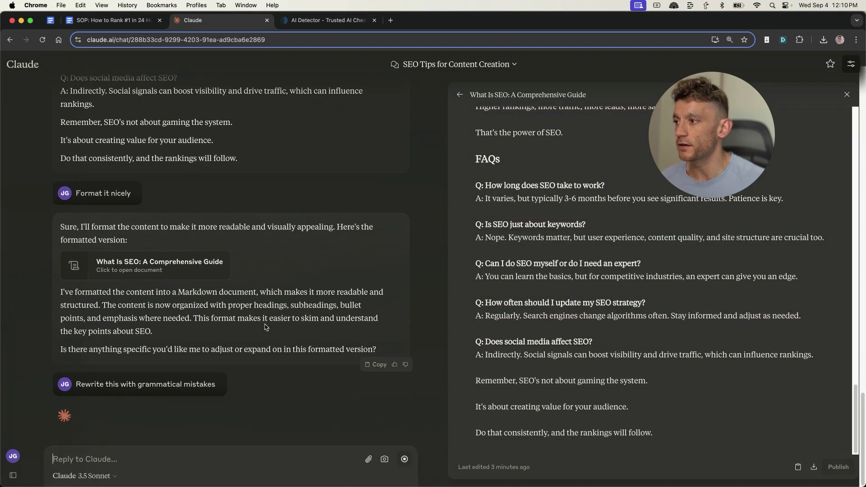
Step: Replace the ZeroGPT text with the rewritten guide's opening, through "irresistible to search engines", and run the detection
left_click_drag(476, 121, 686, 318)
key("super+c")
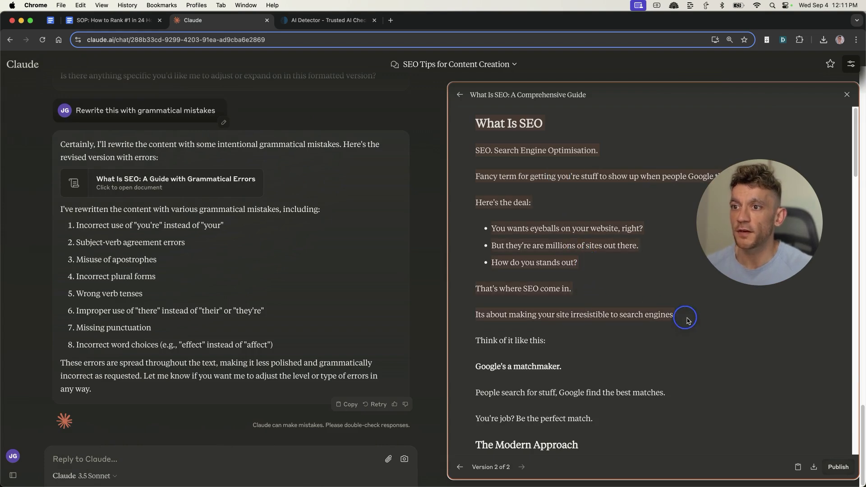
left_click(311, 20)
key("super+a")
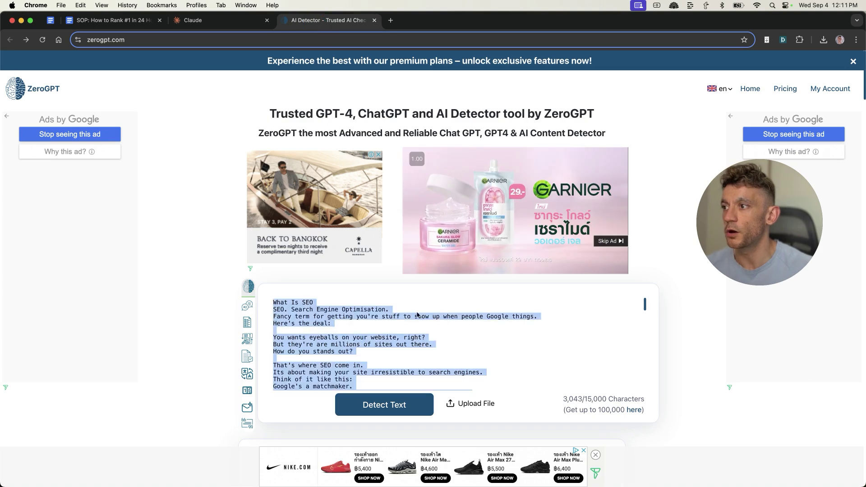
key("super+v")
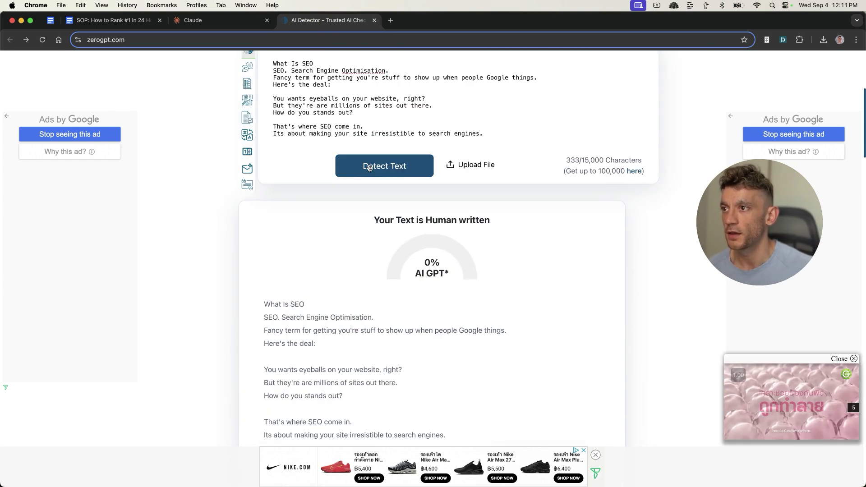
Step: Review ZeroGPT's verdict and AI percentage for the rewritten opening
scroll(536, 332, "up", 3)
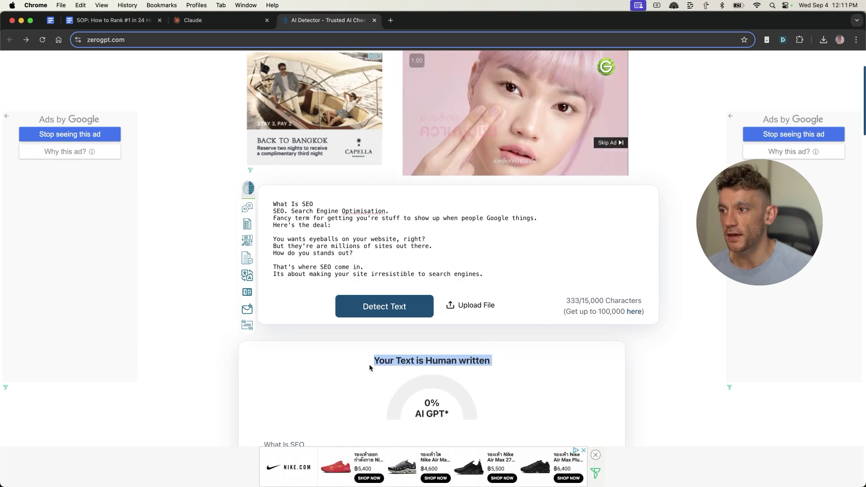
scroll(369, 364, "down", 3)
left_click(507, 285)
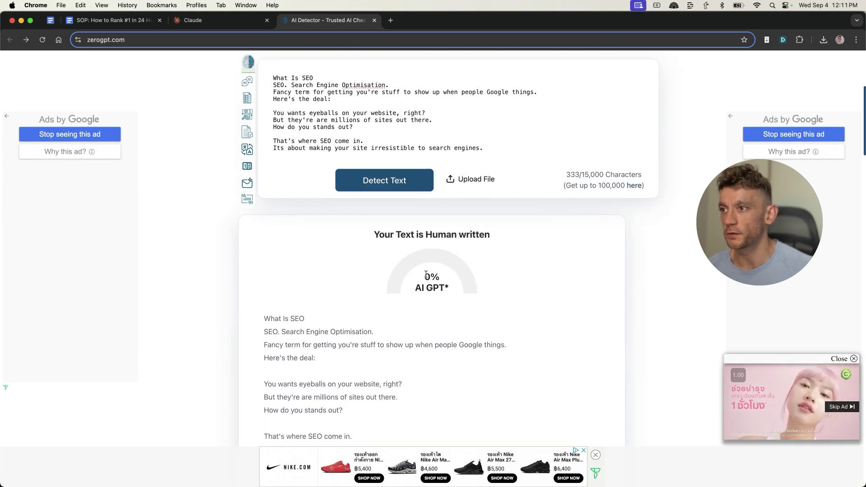
Step: Add a question mark after "What Is SEO", change "stands" to "stand" in the ZeroGPT text, and rerun the detection
scroll(475, 293, "up", 4)
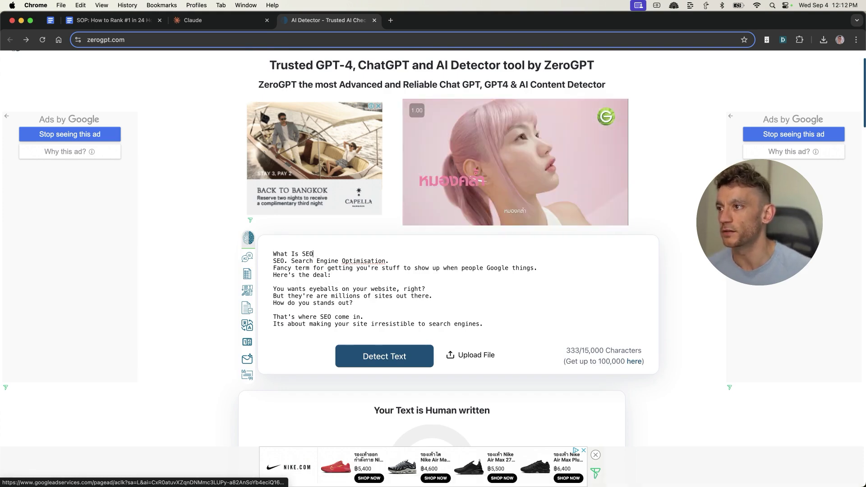
type("?")
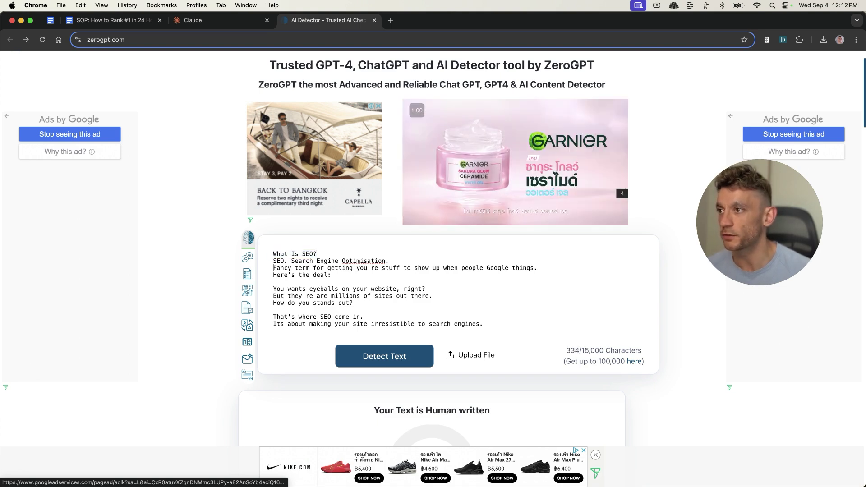
key("BackSpace")
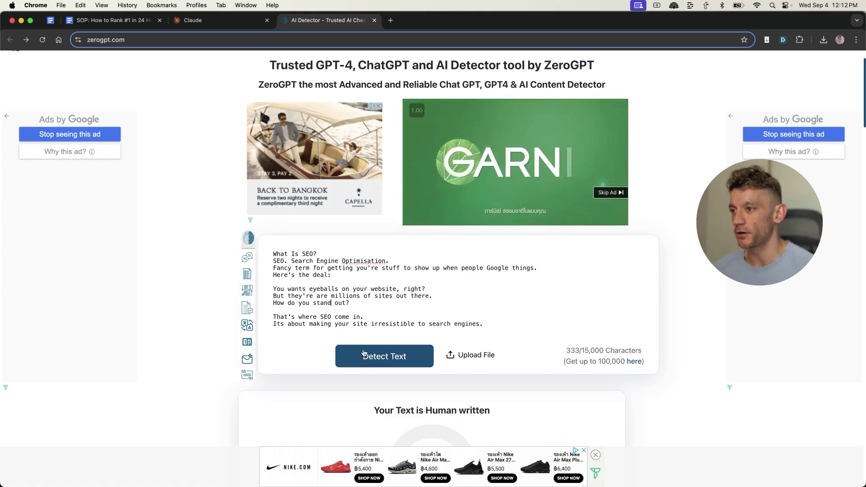
left_click(381, 359)
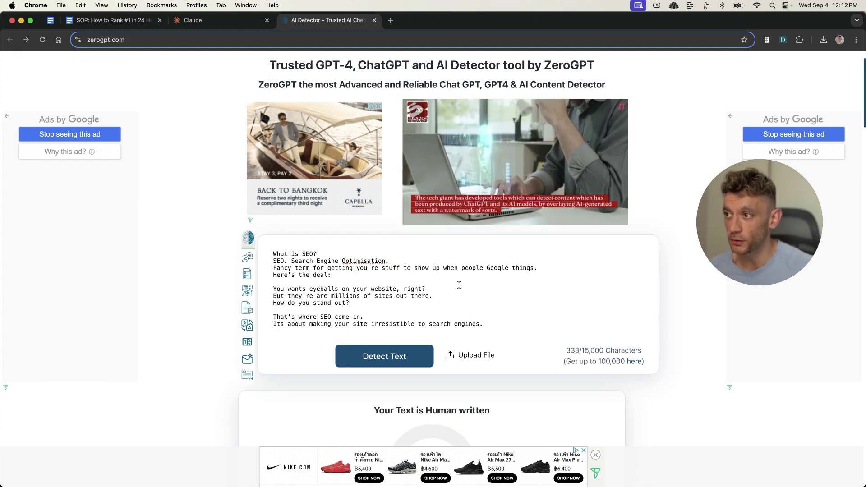
Step: Remove the extra "are" after "they're" in the ZeroGPT text and run the detection again
double_click(335, 289)
left_click(346, 292)
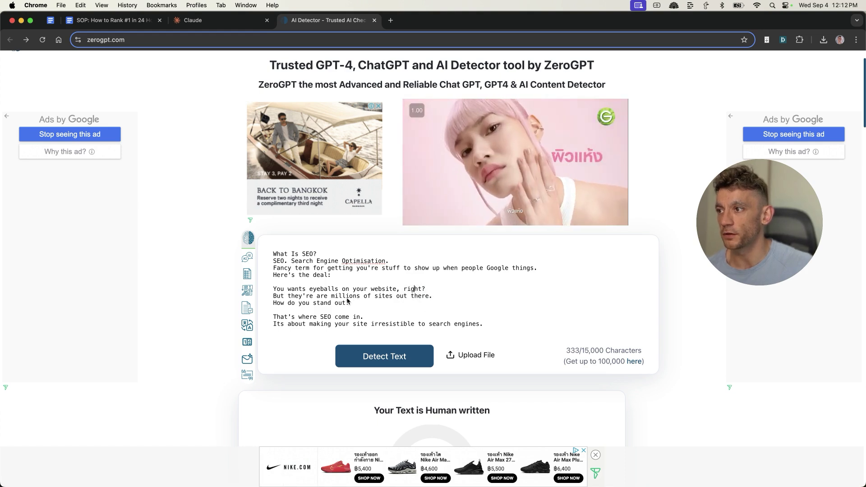
double_click(323, 297)
key("BackSpace")
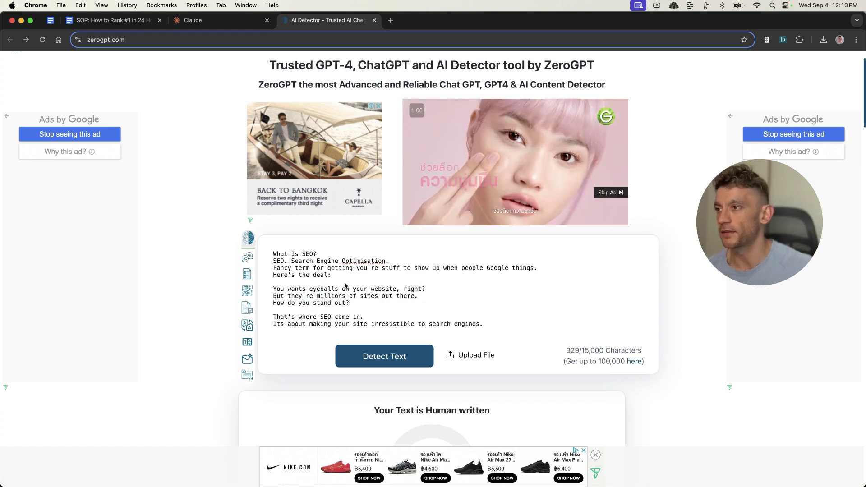
left_click(393, 354)
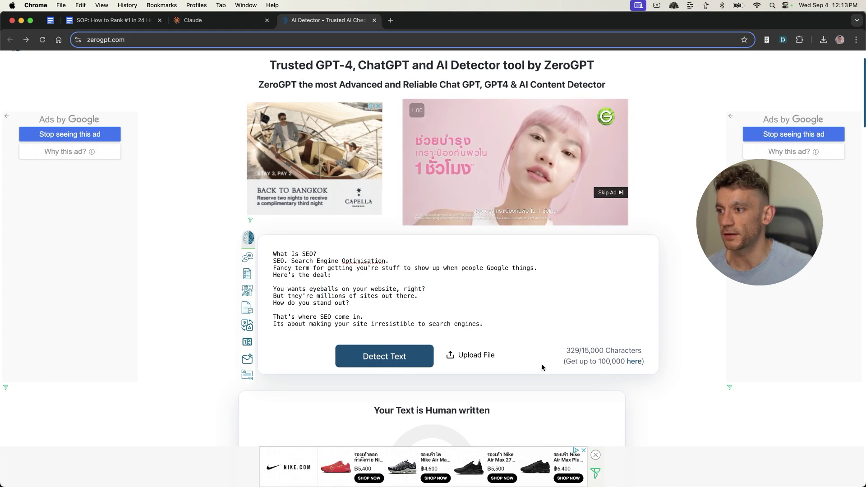
Step: Review ZeroGPT's verdict on the corrected text and the list of intentional grammar mistakes in the Claude chat
scroll(535, 410, "down", 1)
left_click_drag(296, 360, 512, 358)
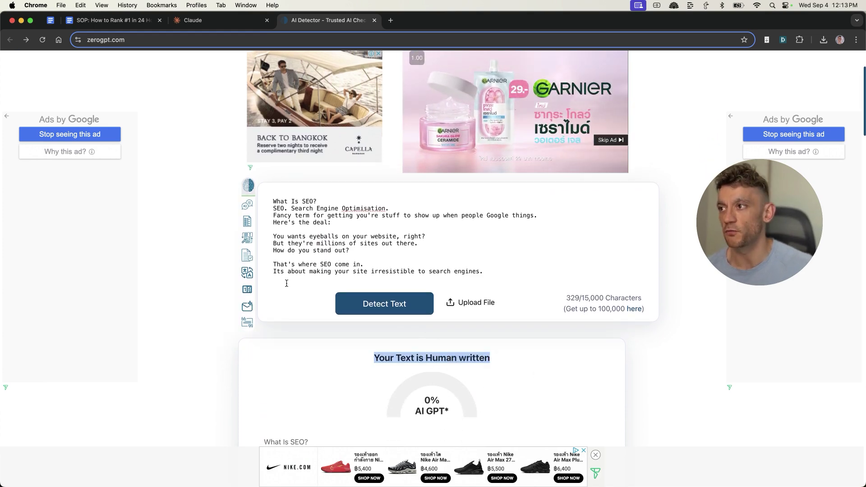
left_click(187, 22)
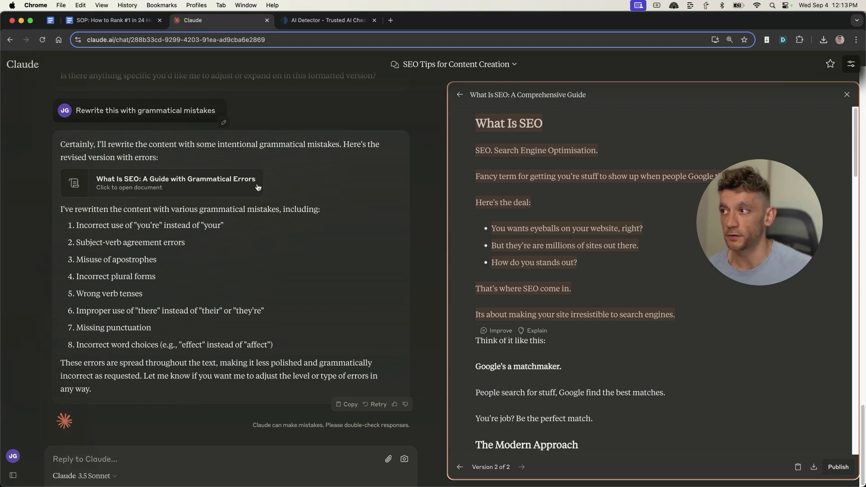
left_click(323, 256)
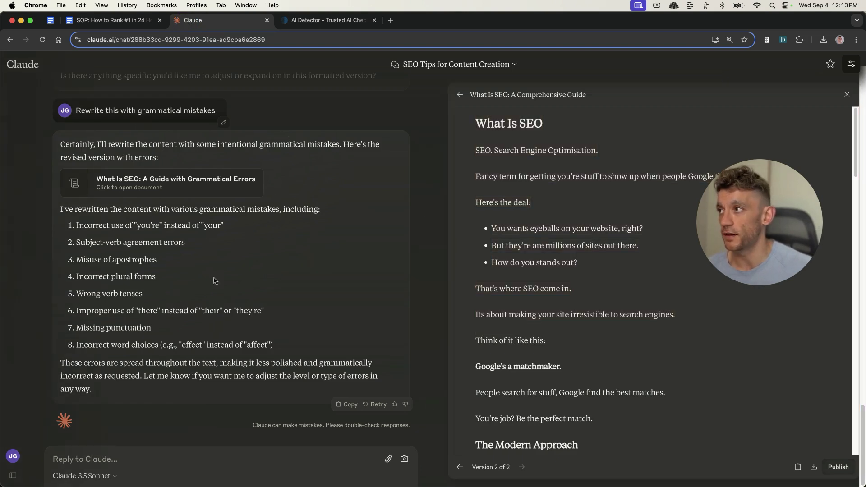
left_click(329, 21)
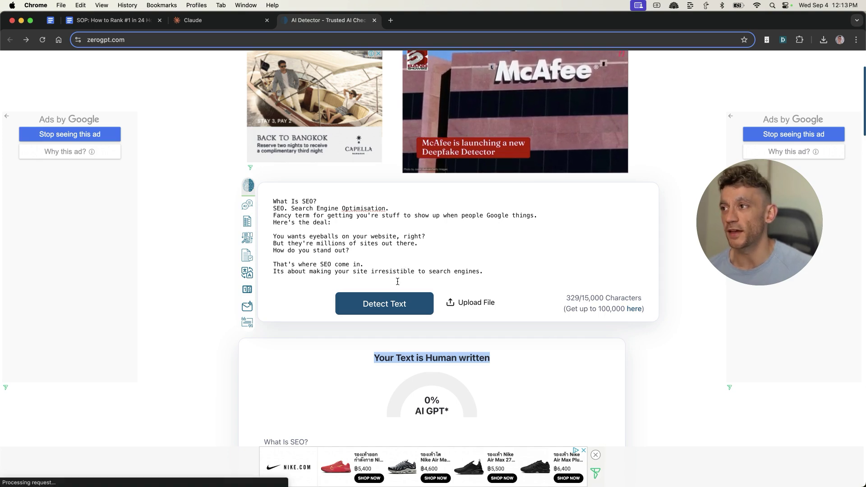
scroll(406, 273, "up", 3)
scroll(419, 282, "down", 3)
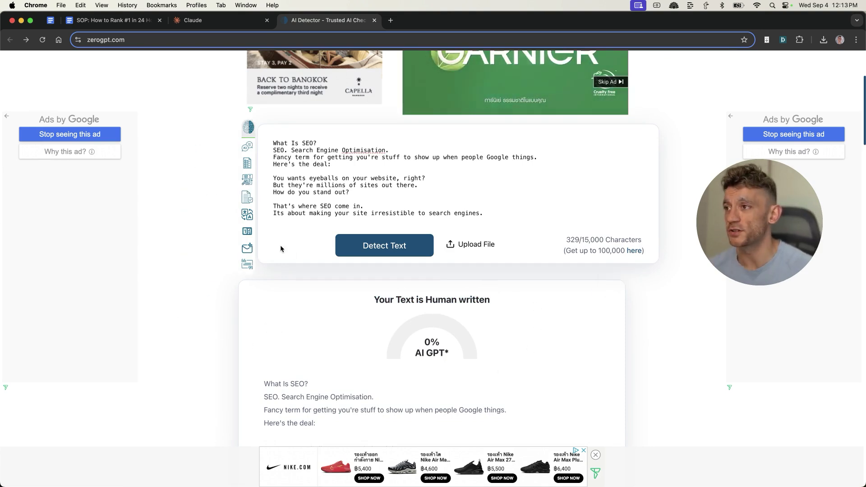
scroll(298, 287, "up", 1)
scroll(298, 288, "up", 3)
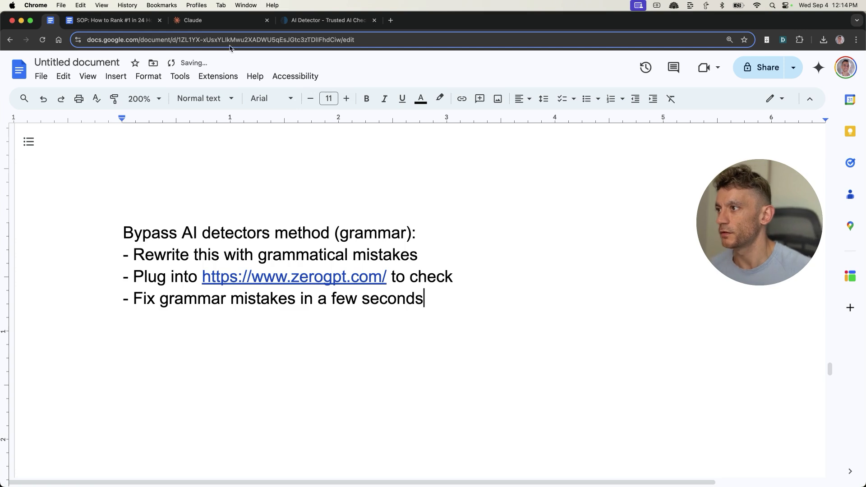
Step: Go over the three bypass steps in the Google Docs notes and make the heading "Bypass AI detectors method (grammar):" bold
left_click_drag(123, 255, 418, 254)
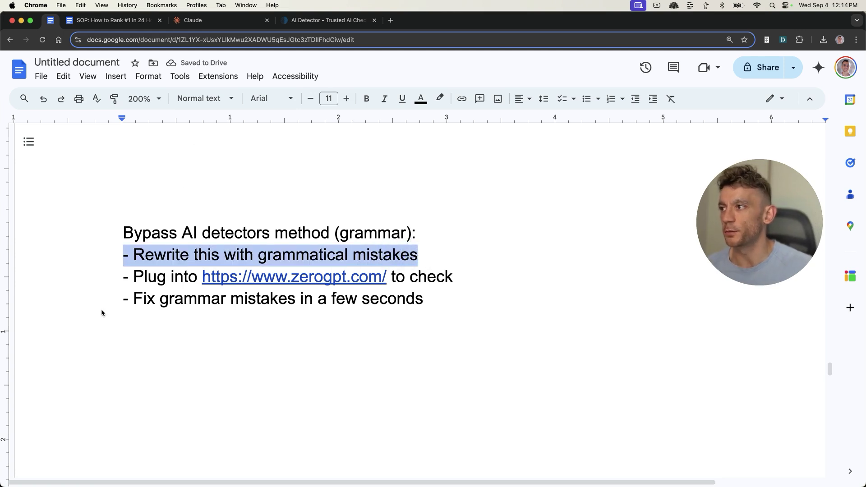
left_click_drag(111, 286, 462, 276)
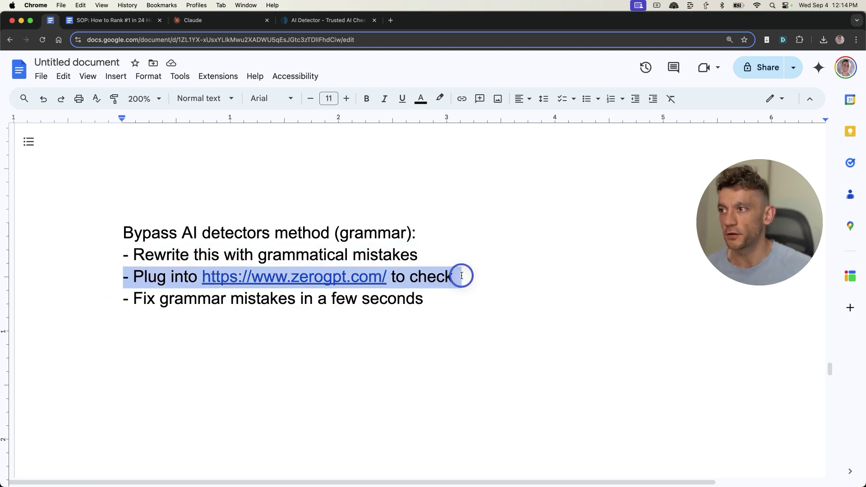
left_click(454, 276)
left_click_drag(109, 300, 423, 301)
left_click(433, 302)
left_click_drag(109, 236, 435, 215)
key("super+b")
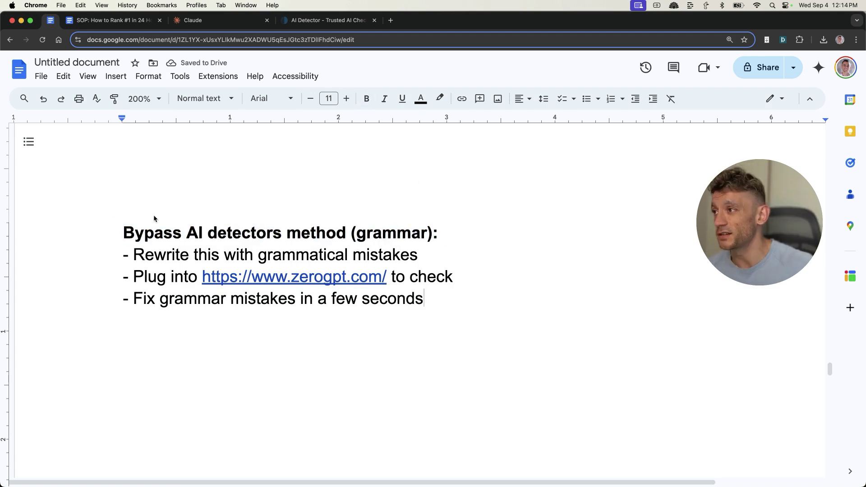
left_click_drag(107, 208, 480, 294)
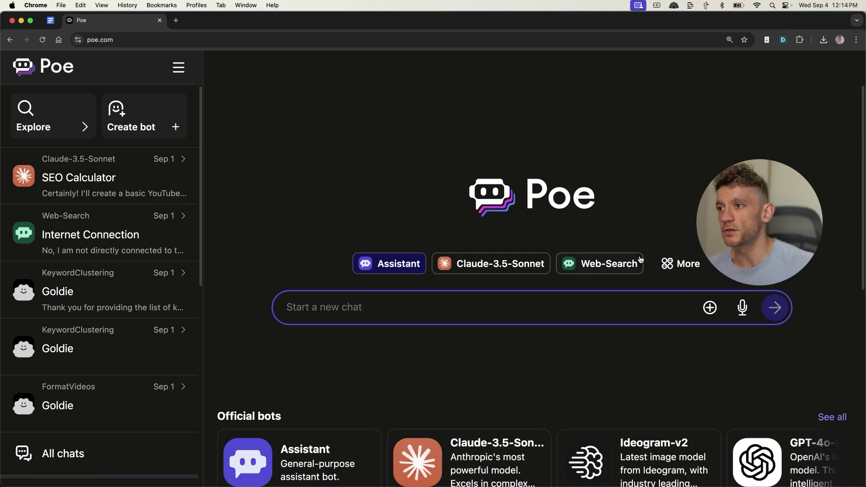
Step: Open the Claude-3.5-Sonnet bot on Poe and check its compute points and available messages
left_click(505, 261)
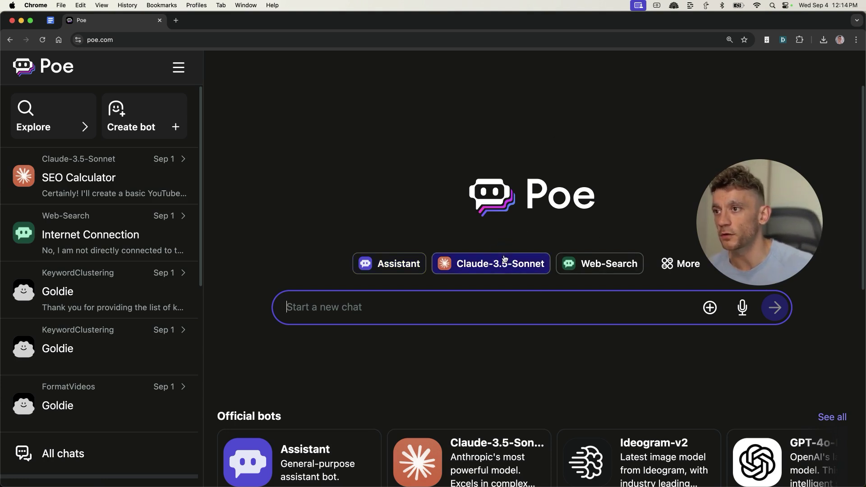
left_click(58, 107)
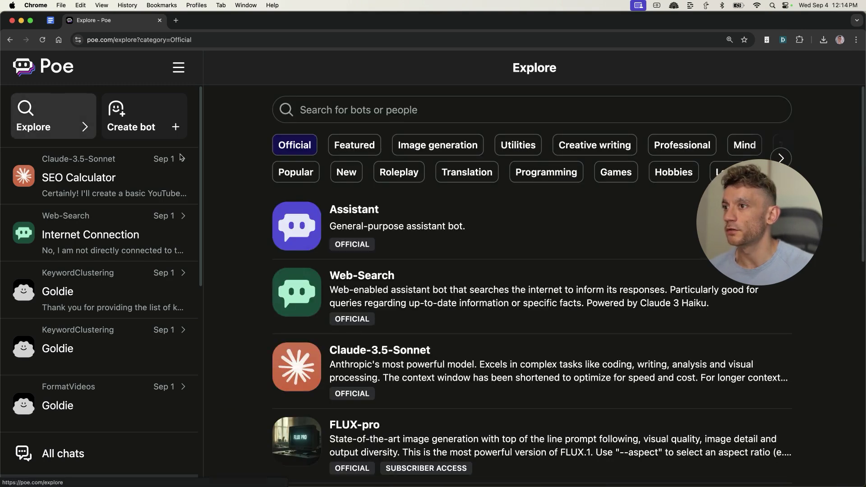
left_click(399, 373)
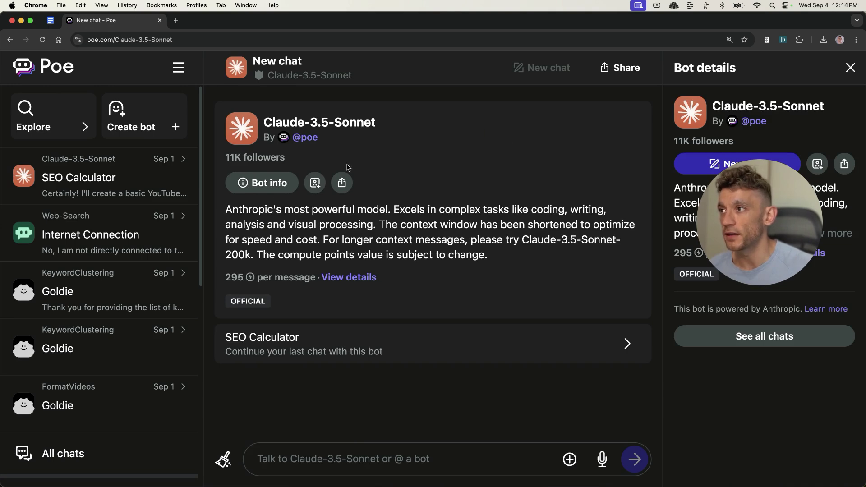
left_click(351, 278)
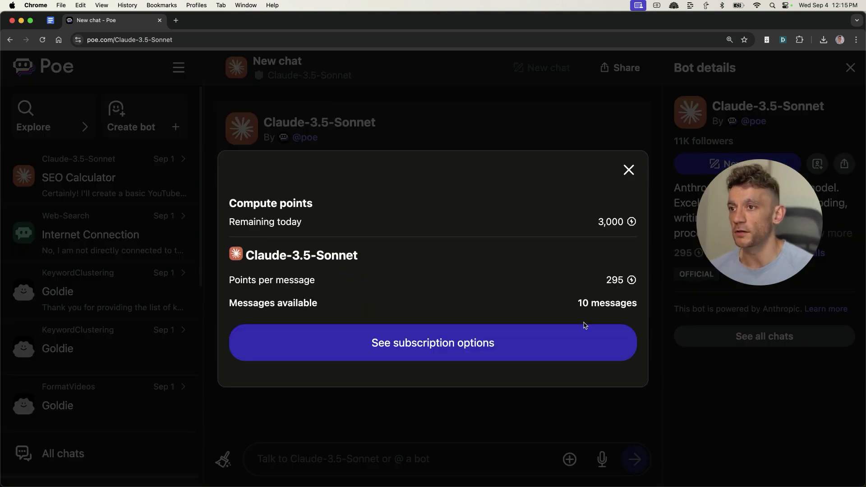
left_click(627, 171)
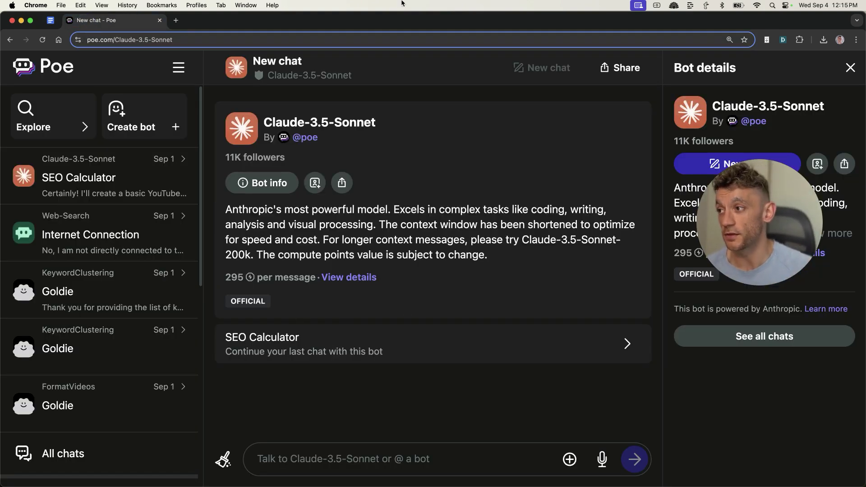
Step: Open the Web-Search bot from Poe's official bots and check which model powers it
left_click(224, 37)
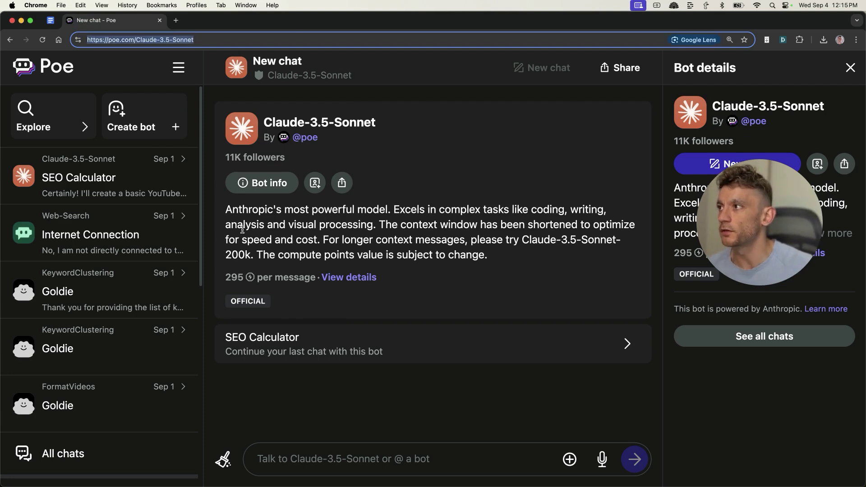
left_click(59, 120)
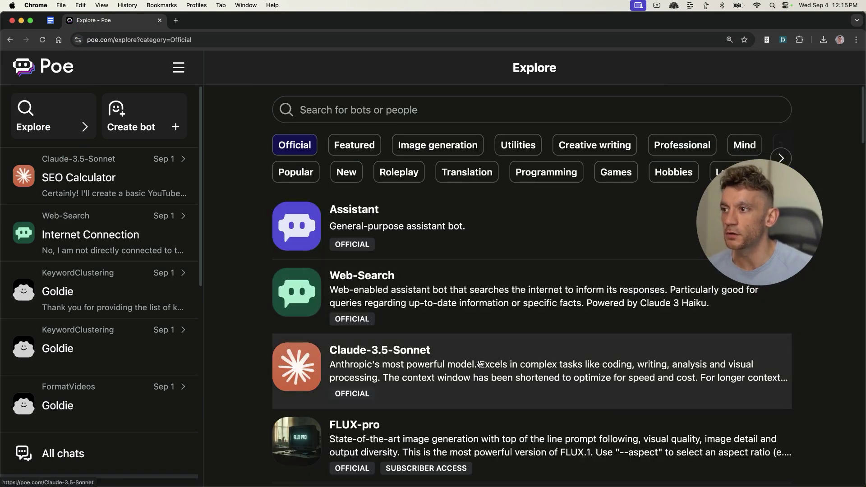
left_click(464, 278)
left_click_drag(712, 225, 631, 228)
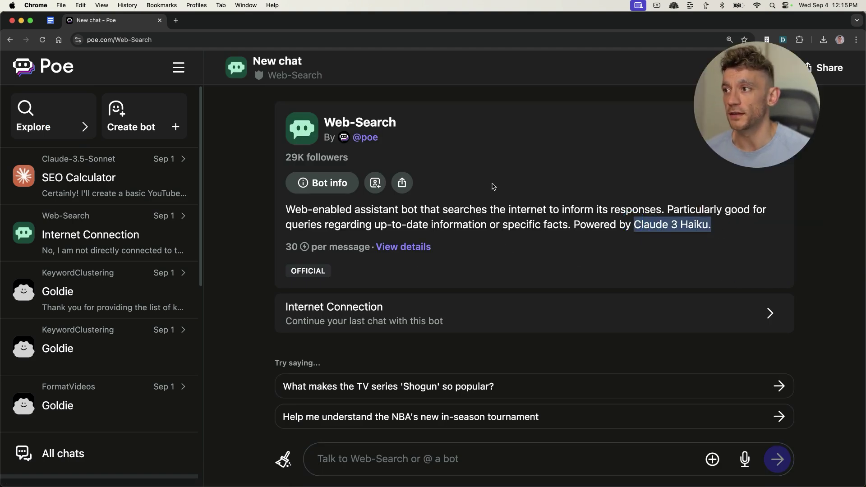
Step: Open claude.ai in a new tab and select the Claude 3 Haiku model for a new chat
key("super+t")
type("claude.ai")
key("Return")
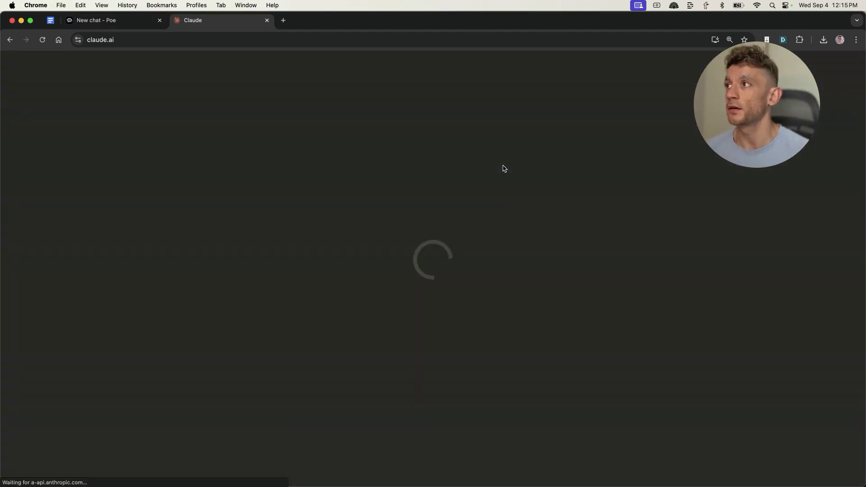
left_click(323, 201)
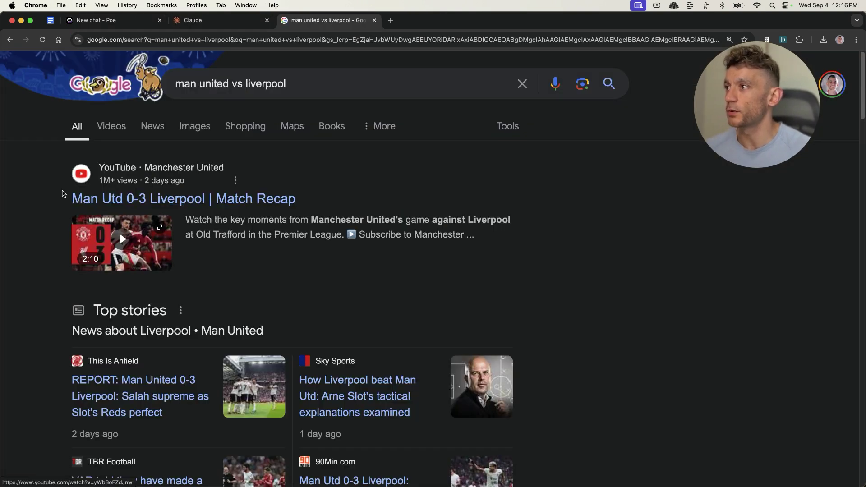
Step: Check Google's "man united vs liverpool" result, and ask Claude "What was the score between liverpool and man united this week?"
left_click_drag(64, 194, 204, 199)
left_click(205, 26)
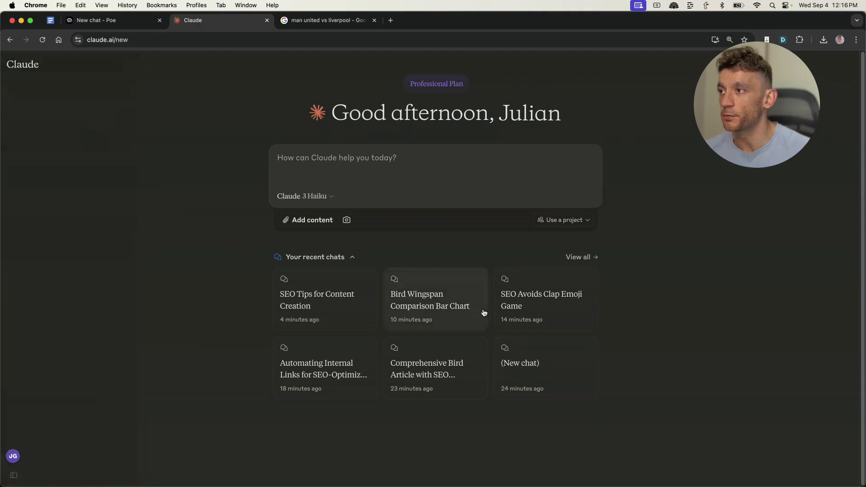
type("What was the score between liverpool and man united")
type("this week?")
key("Return")
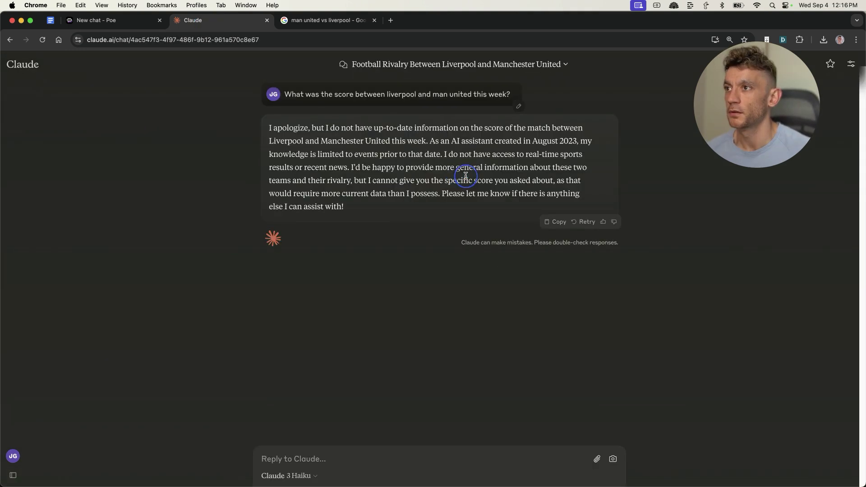
Step: Compare Claude's answer about the match score and its knowledge date with the Web-Search bot's answer on Poe
key("super+plus")
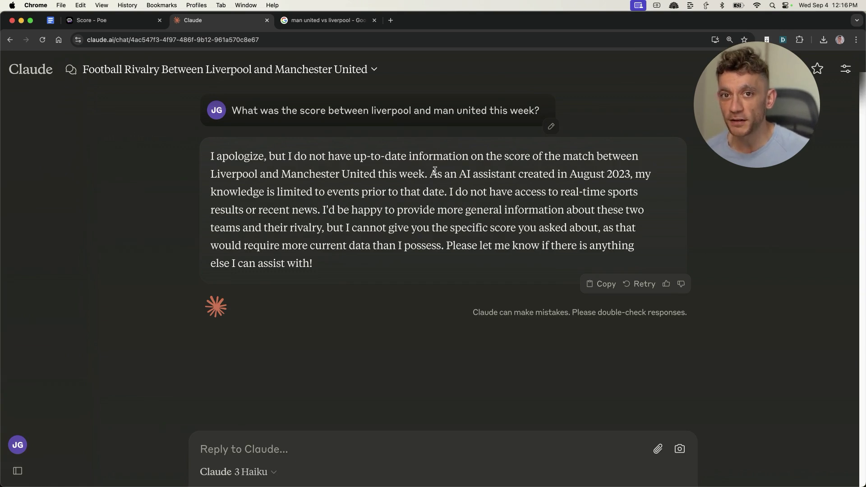
left_click_drag(435, 171, 457, 178)
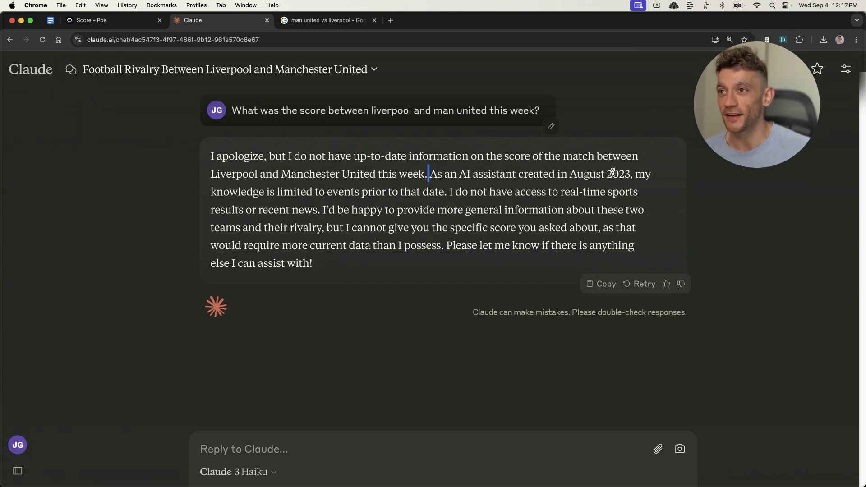
left_click_drag(633, 175, 569, 176)
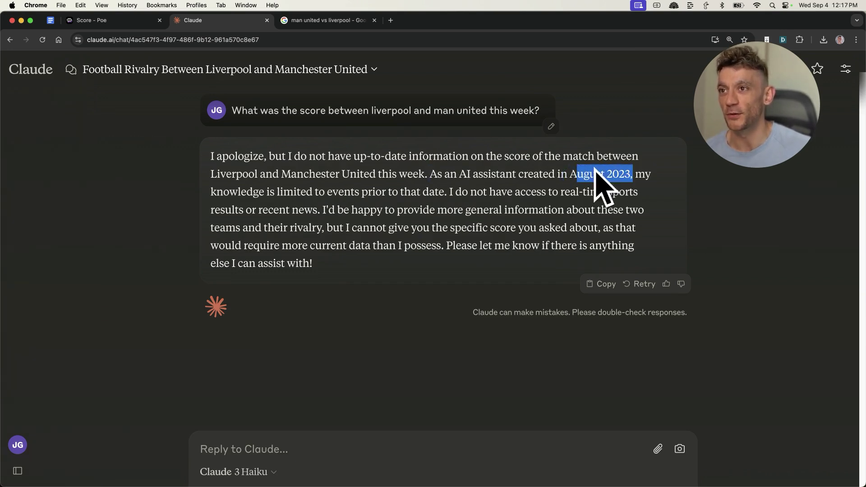
key("ctrl+shift+Tab")
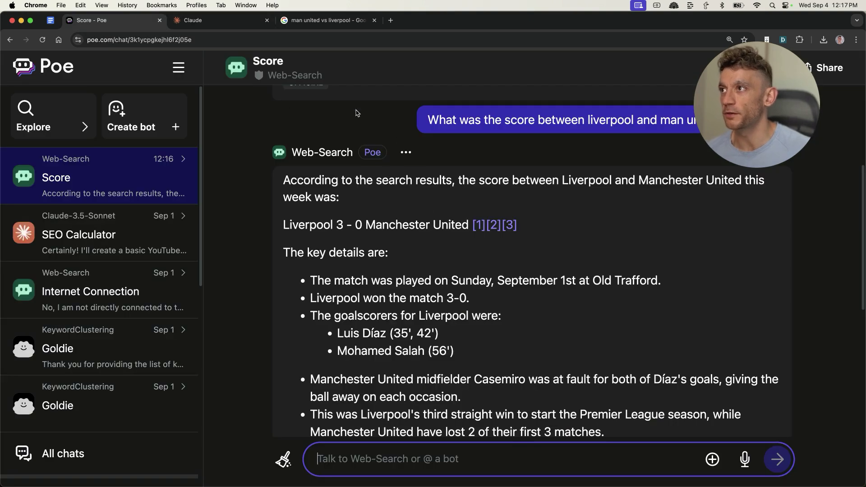
triple_click(278, 234)
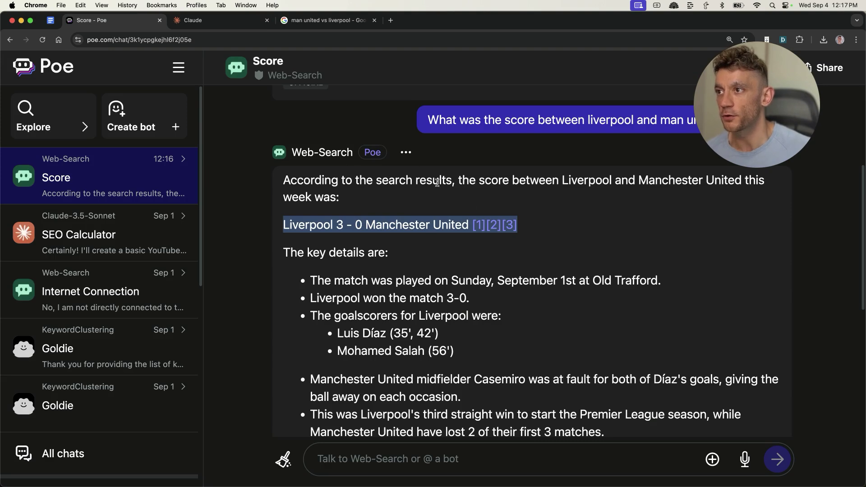
left_click(438, 227)
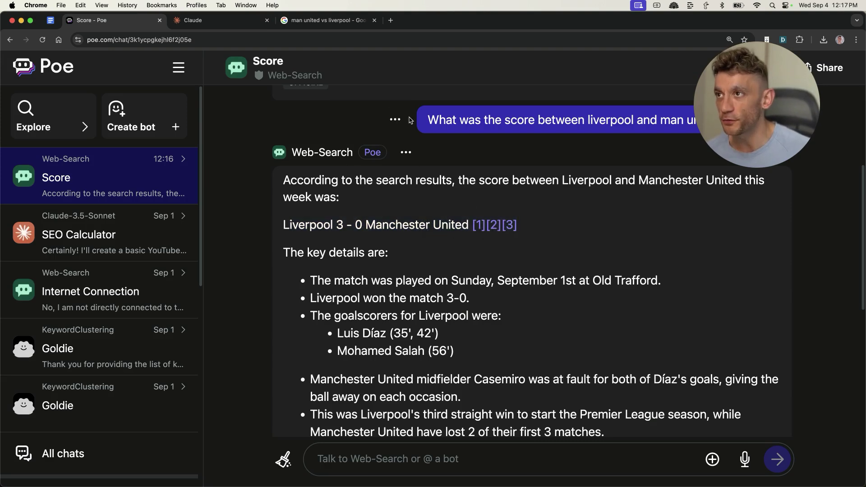
Step: Recheck Claude's reply about the Liverpool match and read through the full Web-Search answer in Poe
left_click(221, 20)
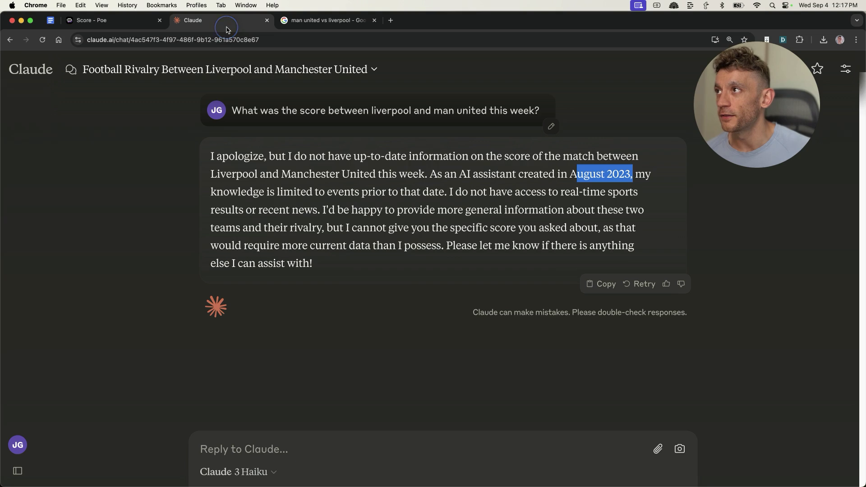
left_click(108, 24)
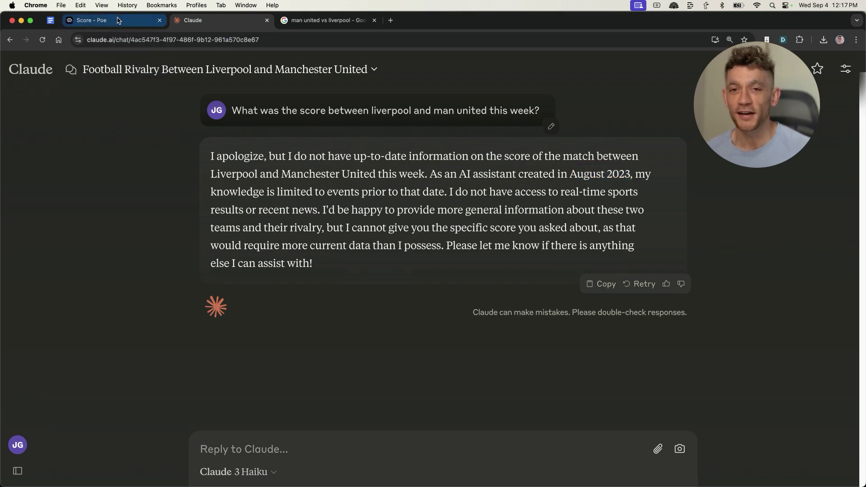
left_click(118, 21)
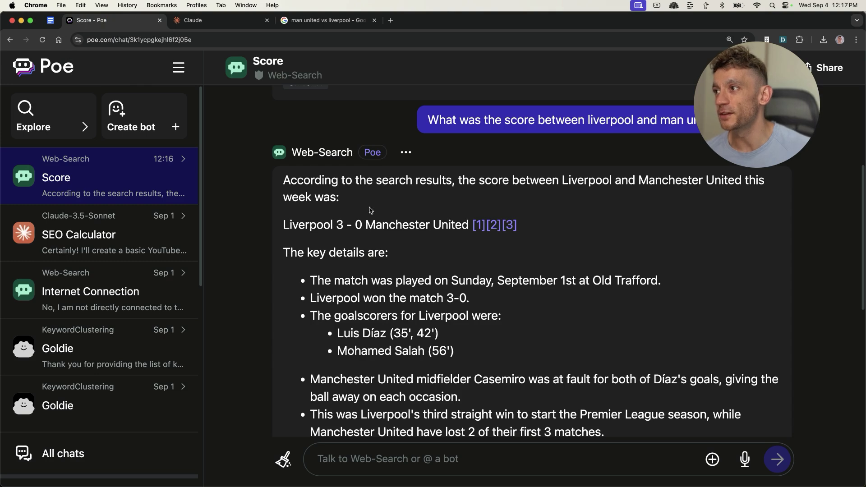
scroll(496, 318, "down", 7)
scroll(510, 316, "up", 4)
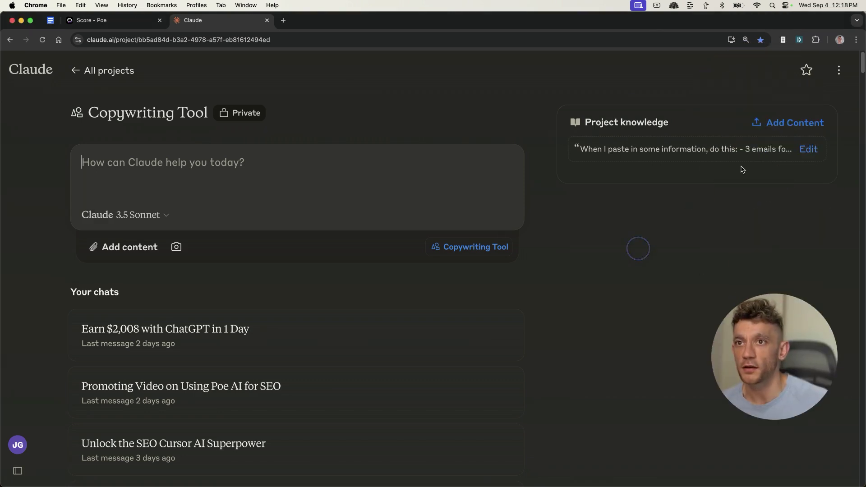
Step: Copy the custom instructions from the Copywriting Tool project and paste them into a new chat on claude.ai
left_click(808, 150)
key("super+a")
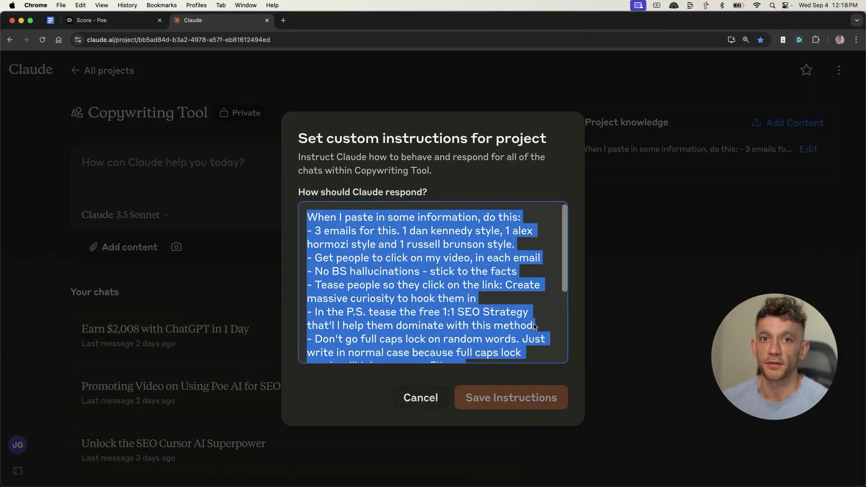
left_click(420, 398)
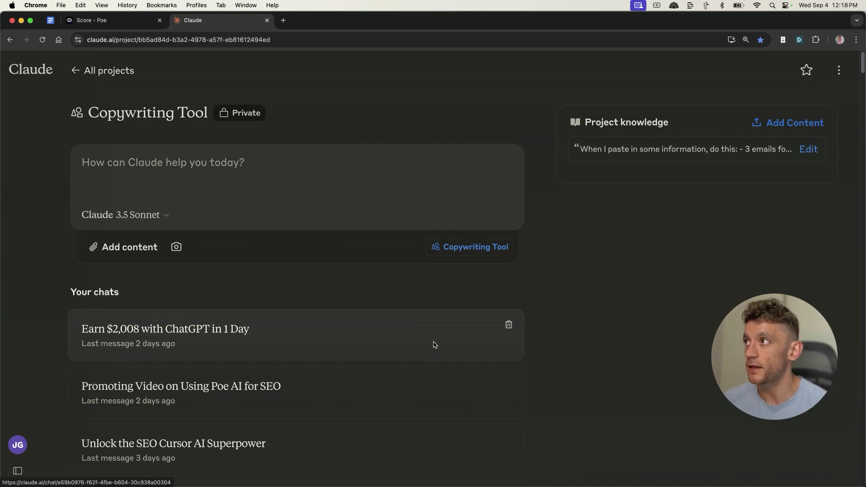
key("super+l")
type("claude.ai")
key("Return")
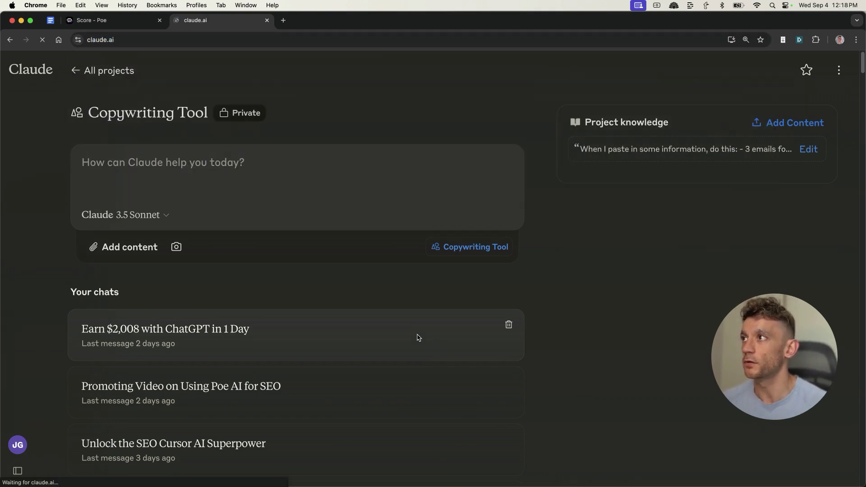
type("When I paste in some information, do this: - 3 emails for this. 1 dan kennedy style, 1 alex hormozi style and 1 russell brunson style. - Get people to click on my video, in each email - No BS hallucinations - stick to the facts - Tease people so they click on the link: Create massive curiosity to hook them in - In the P.S. tease the free 1:1 SEO Strategy that'll help them dominate with this method - Don't go full caps lock on random words. Just write in normal case because full caps lock words will trigger spam filters. - For the 1:1 call - don't say after you've watched the video. Just guide them into booking it. - Tailor the 1:1 CTA to the video content - Make the 1:1 CTA unique and new and fresh every time - Keep the email fairly short but straight to the point - No long lines, nicely formatted")
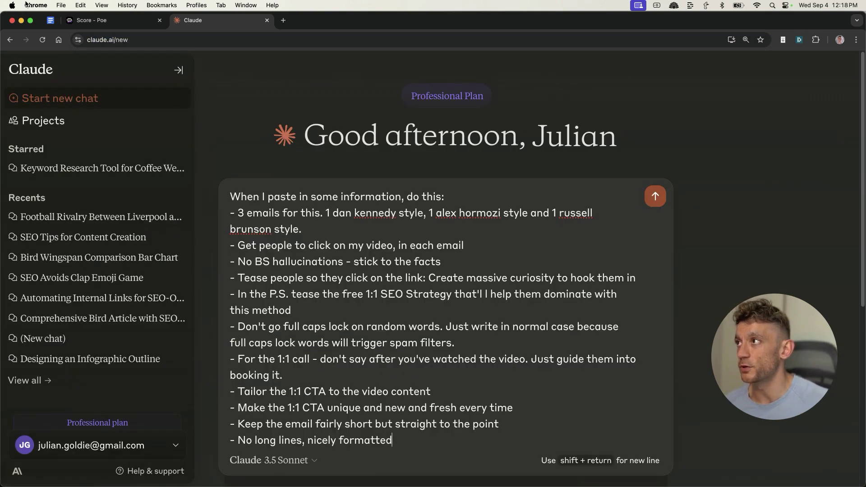
Step: Open the YouTube video "How I Bypass AI Detectors in 1 Click (FREE!)" with the site muted, and copy its full transcript
left_click(50, 20)
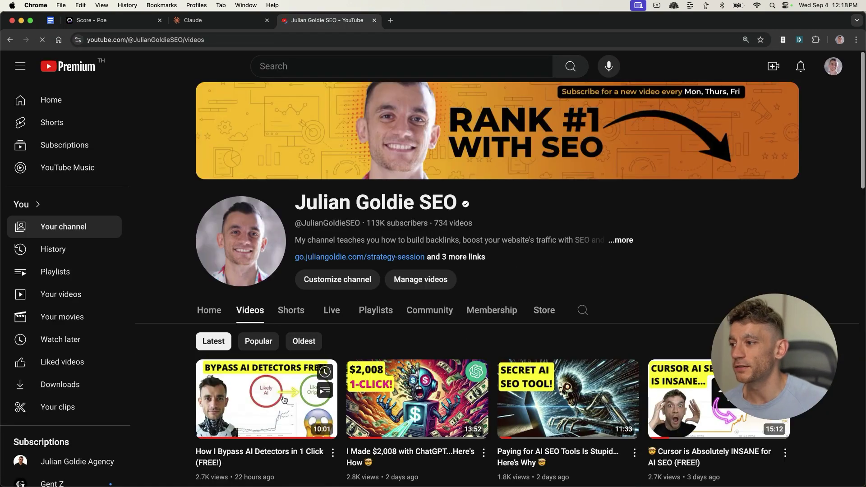
right_click(343, 19)
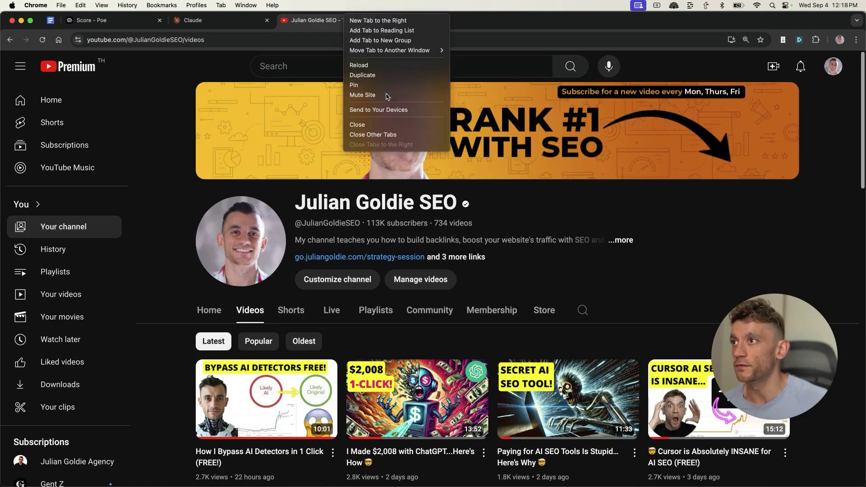
left_click(361, 93)
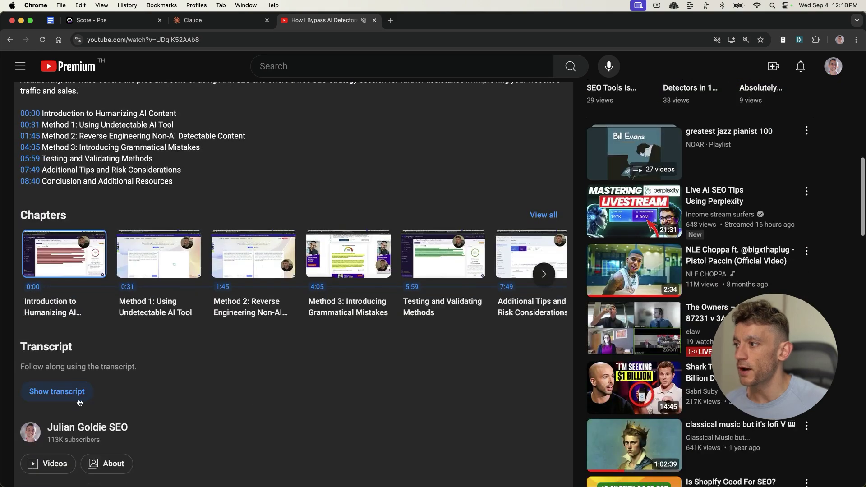
left_click(79, 402)
left_click_drag(600, 163, 737, 335)
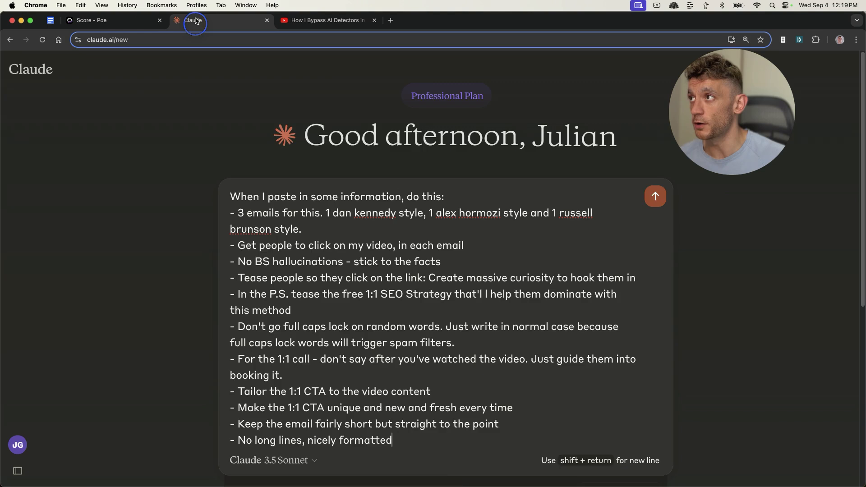
Step: Attach the copied transcript to the Claude email prompt, review the instructions and submit the prompt
key("super+v")
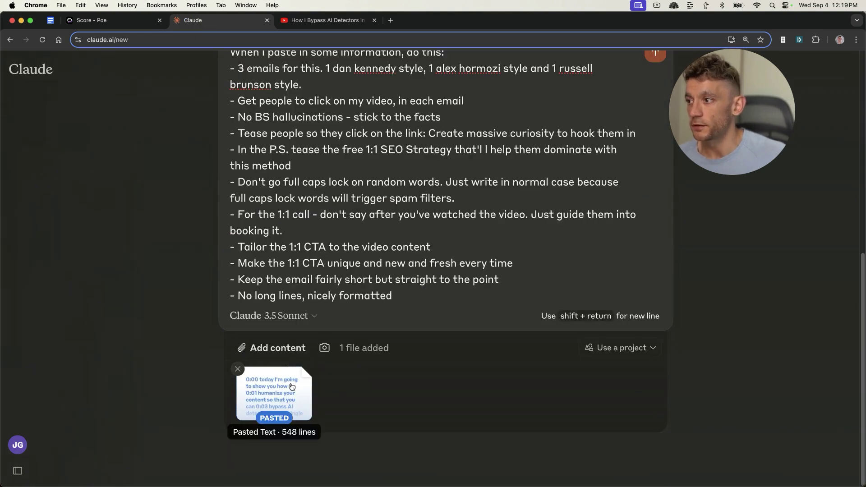
scroll(550, 332, "up", 3)
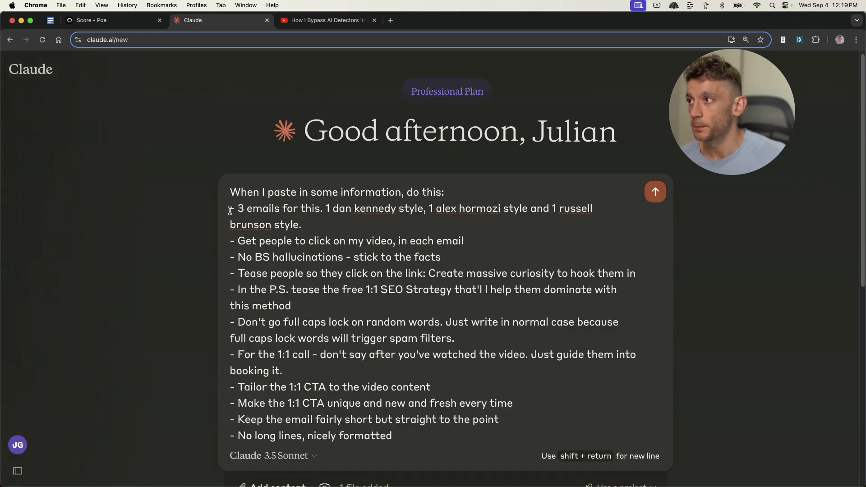
left_click_drag(231, 193, 513, 435)
left_click(483, 400)
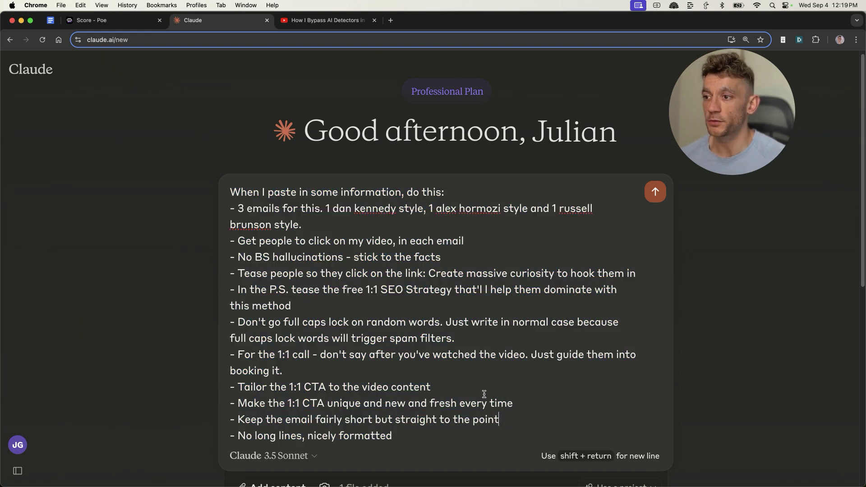
key("Return")
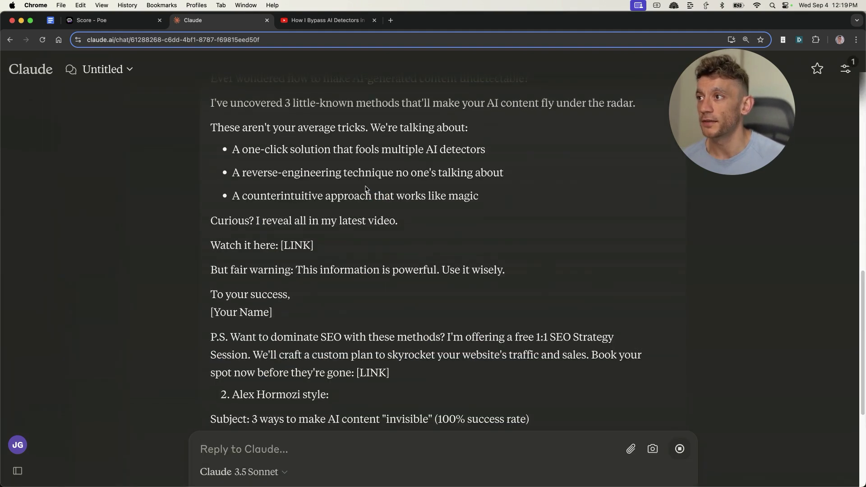
Step: Review the generated Dan Kennedy, Alex Hormozi and Russell Brunson style emails, including the subject line of the third one
scroll(374, 208, "up", 2)
scroll(373, 209, "up", 1)
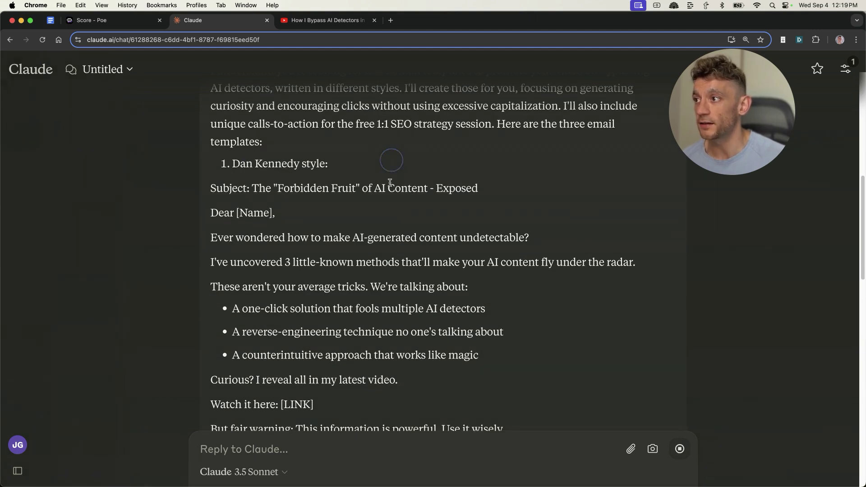
scroll(363, 327, "down", 5)
scroll(363, 328, "up", 4)
scroll(356, 316, "down", 12)
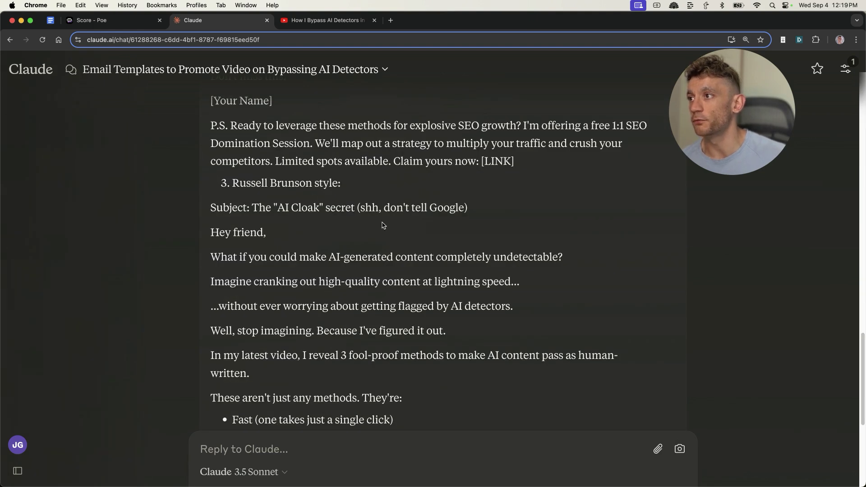
left_click_drag(251, 206, 537, 220)
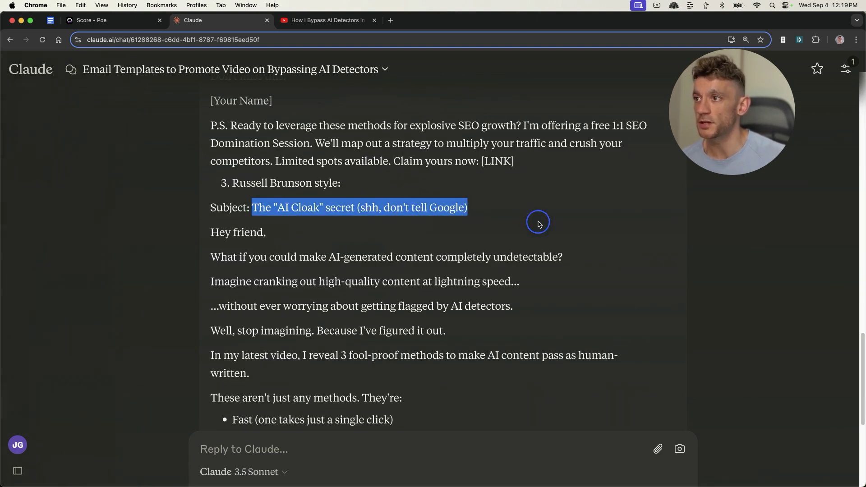
left_click(234, 204)
left_click_drag(250, 208, 358, 218)
left_click(432, 270)
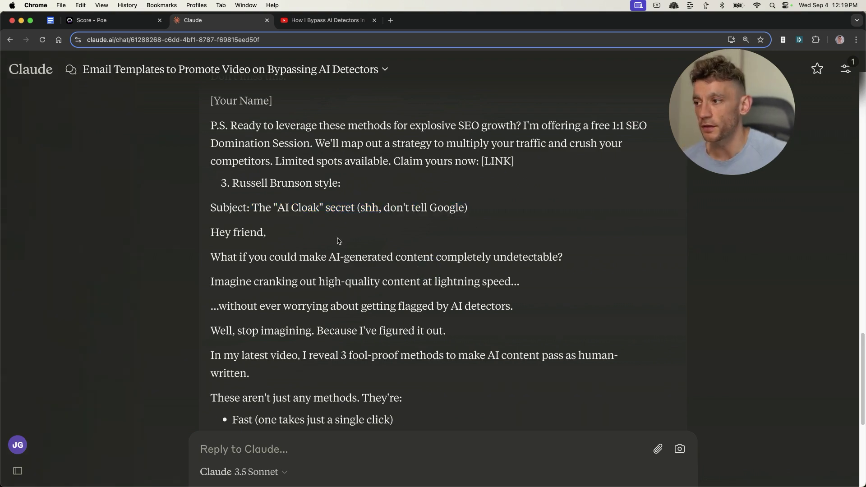
Step: Review the email copywriting prompt saved in the Google Docs notes and compare it with the emails in Claude
key("super+1")
left_click(235, 242)
left_click_drag(143, 179, 371, 377)
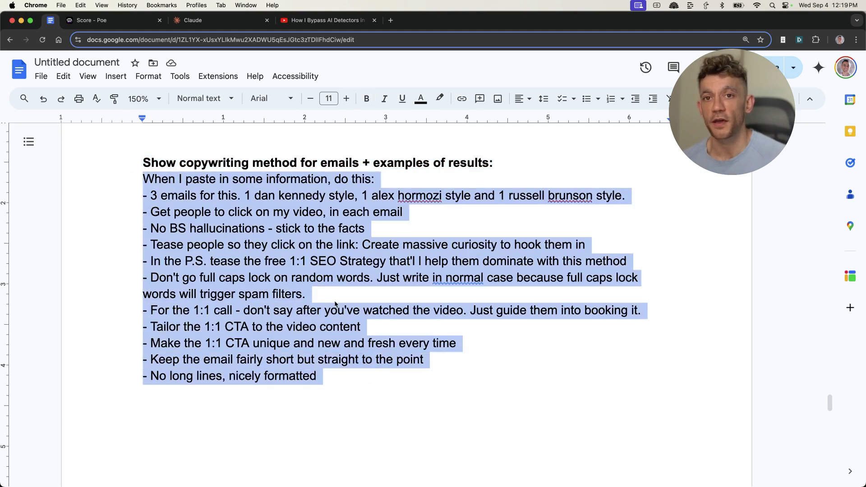
scroll(316, 325, "up", 2)
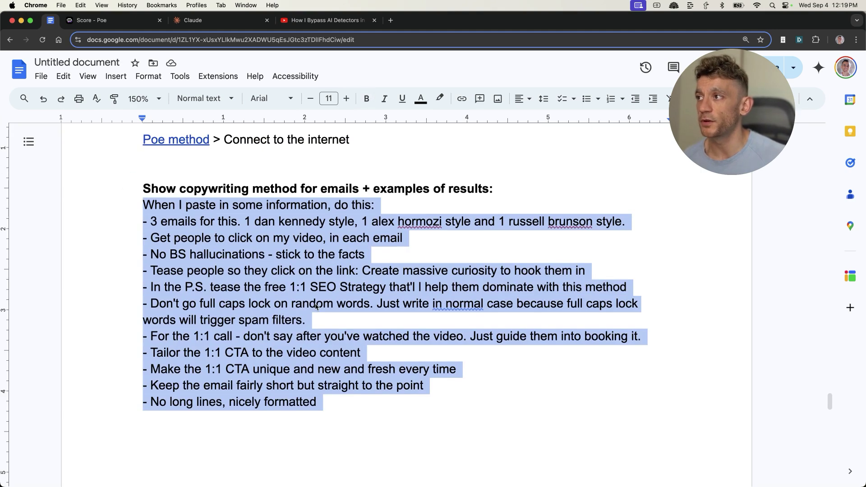
left_click(203, 21)
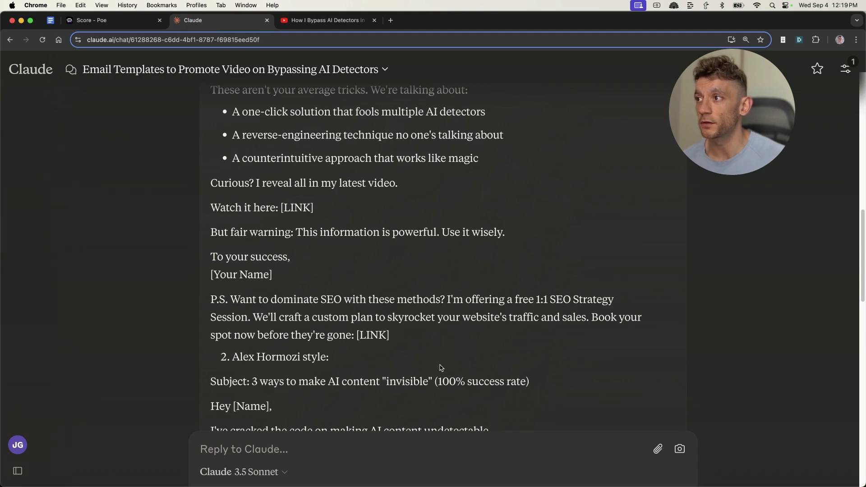
scroll(416, 362, "up", 7)
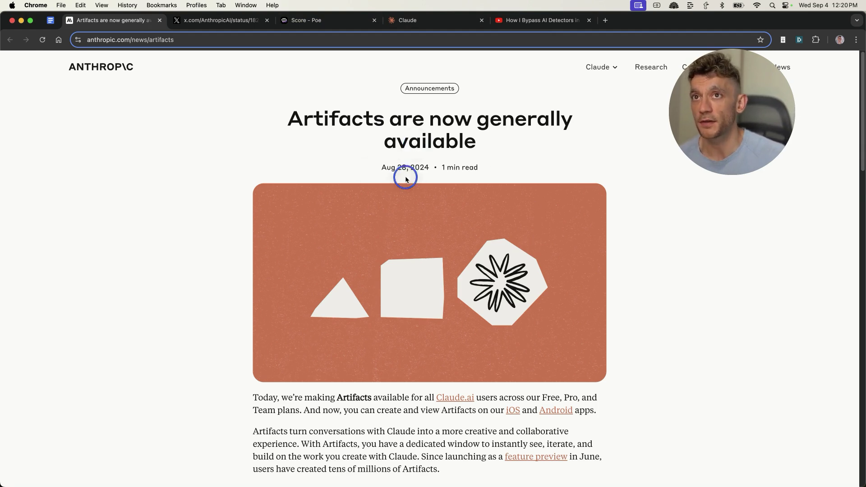
Step: Read Anthropic's announcement "Artifacts are now generally available", including its publication date and introduction
left_click_drag(290, 140, 503, 161)
left_click(502, 161)
scroll(452, 203, "down", 3)
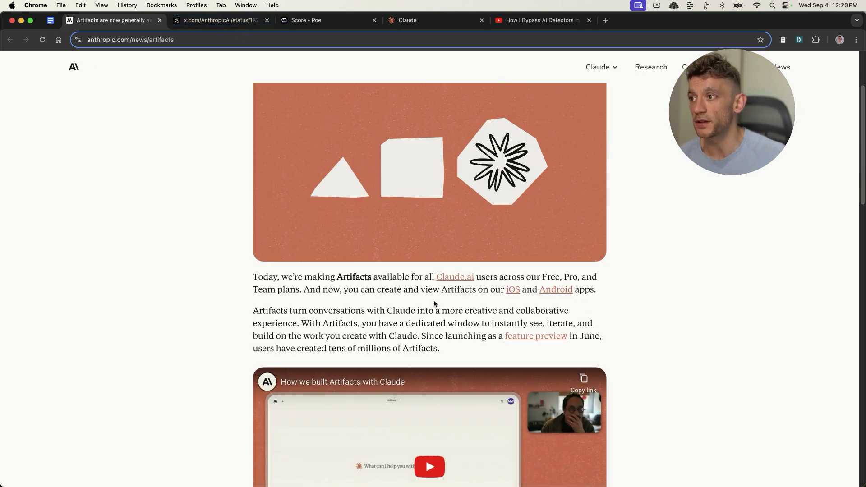
scroll(437, 126, "up", 3)
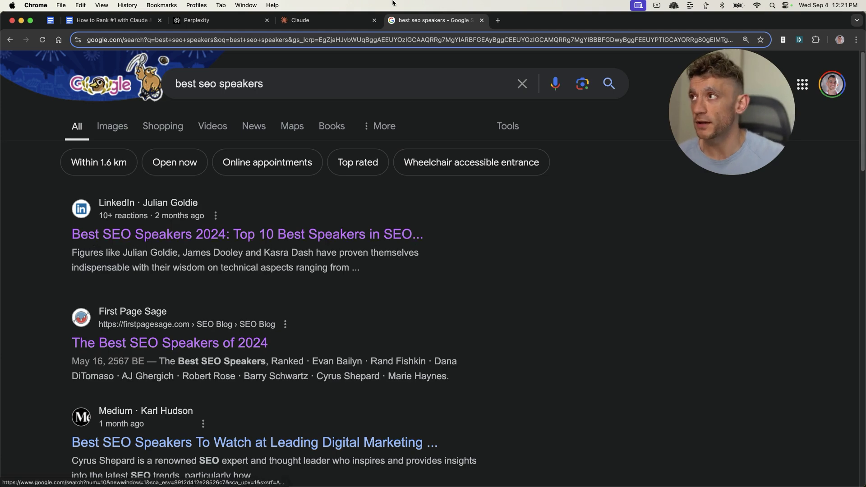
Step: Ask Perplexity for a list of the best SEO speakers for an article, including five named speakers and a bio about each person
left_click(198, 21)
left_click(491, 254)
type("We're creating an article about the best seo speakers, give us a list of the best seo speakers including julian goldie charles floate james dooley lily ray kasra dash and give us a bio about each person.")
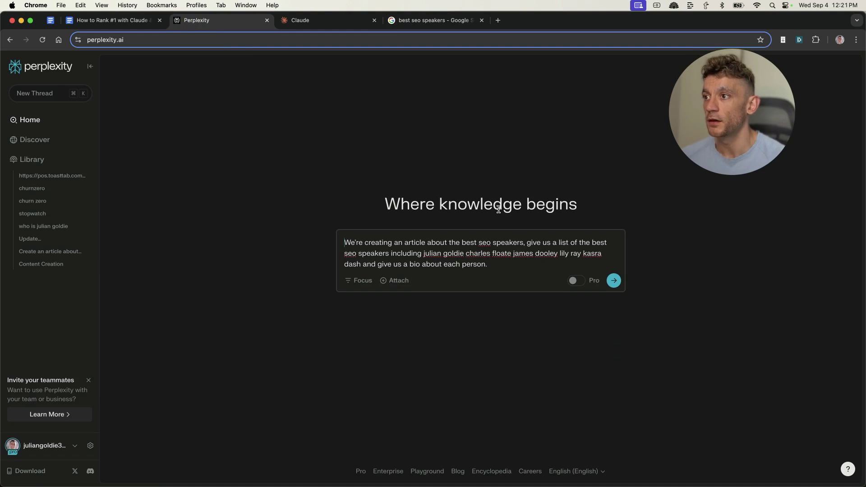
key("super+equal")
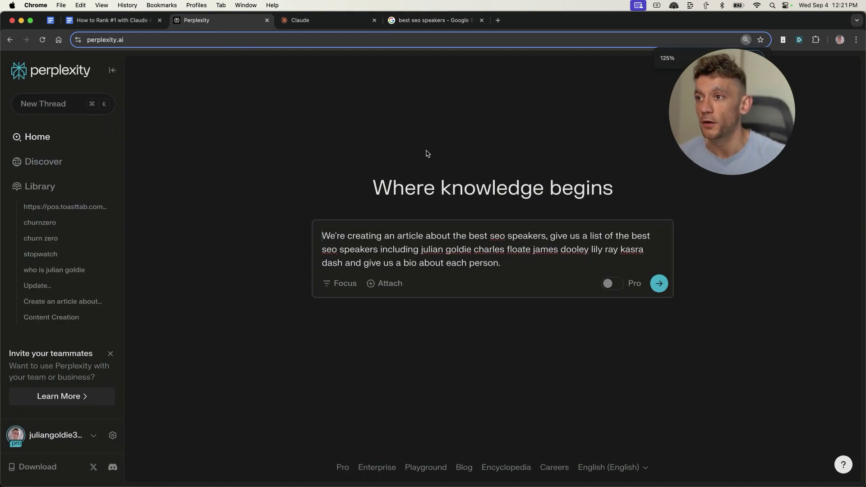
left_click_drag(550, 235, 603, 255)
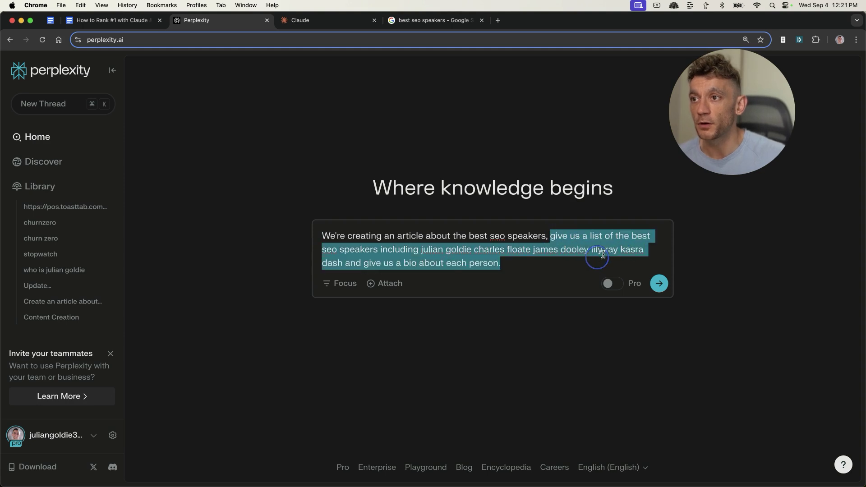
left_click(576, 248)
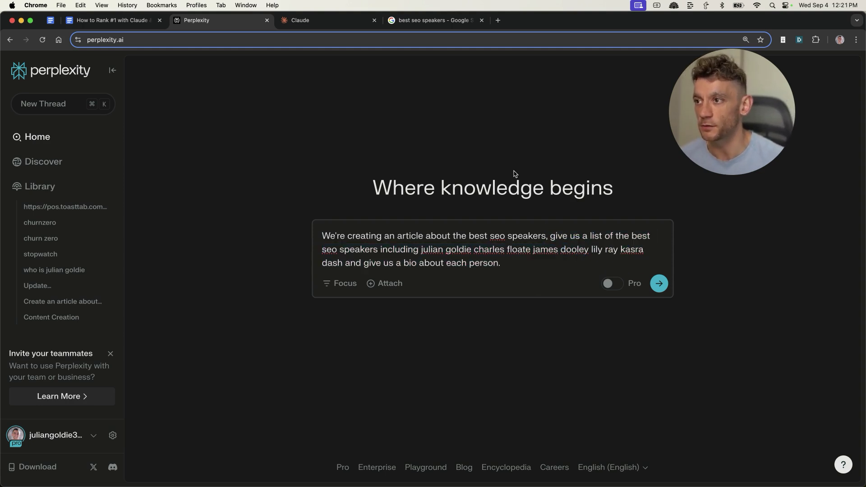
key("Return")
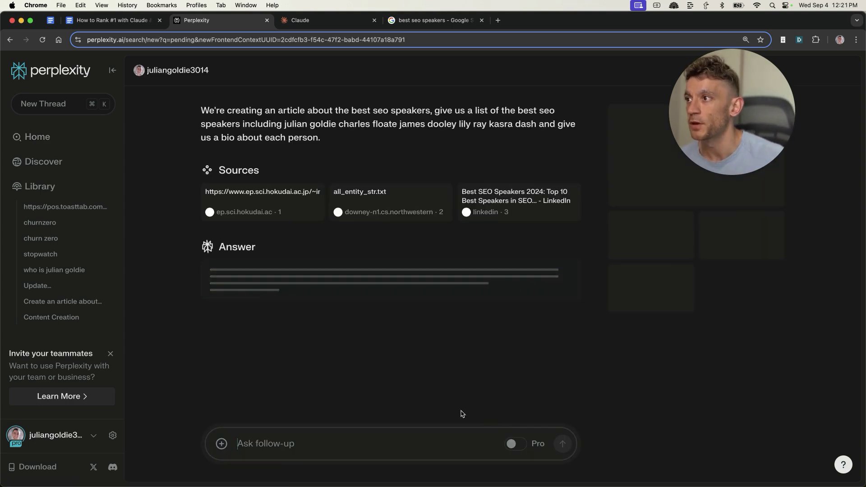
Step: Check the sources behind Perplexity's answer and read the first speaker's bio and its citation
mouse_move(478, 486)
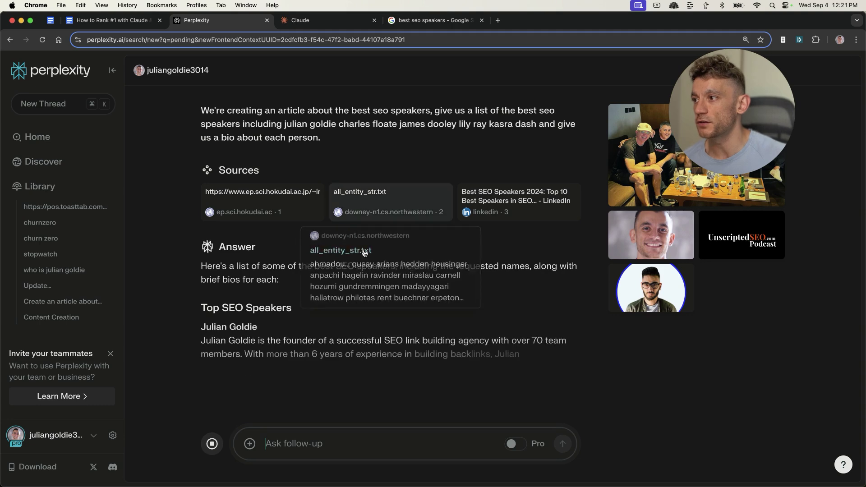
mouse_move(384, 208)
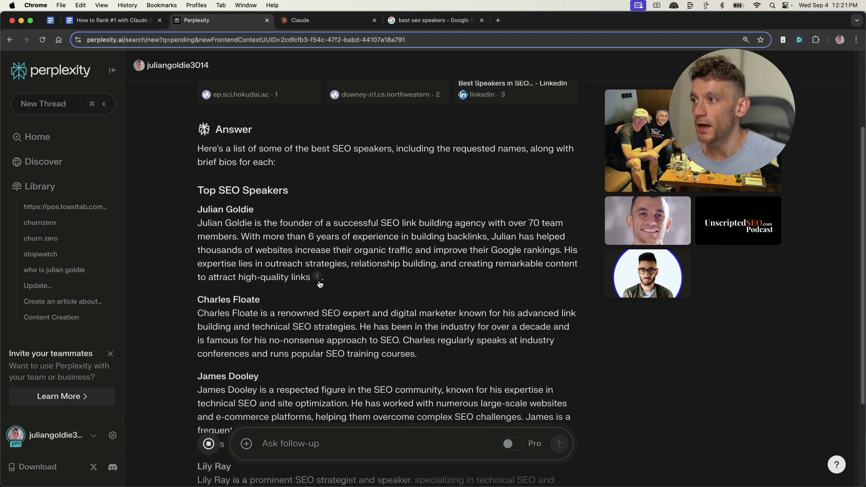
mouse_move(318, 279)
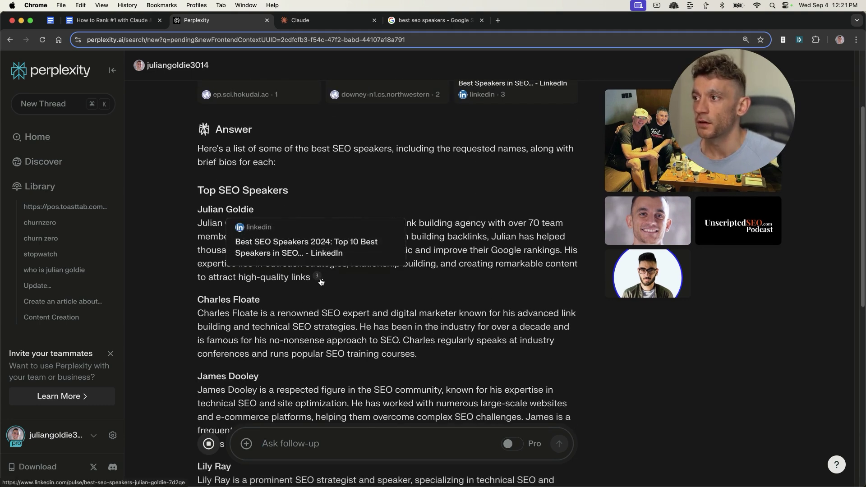
left_click_drag(206, 231, 387, 276)
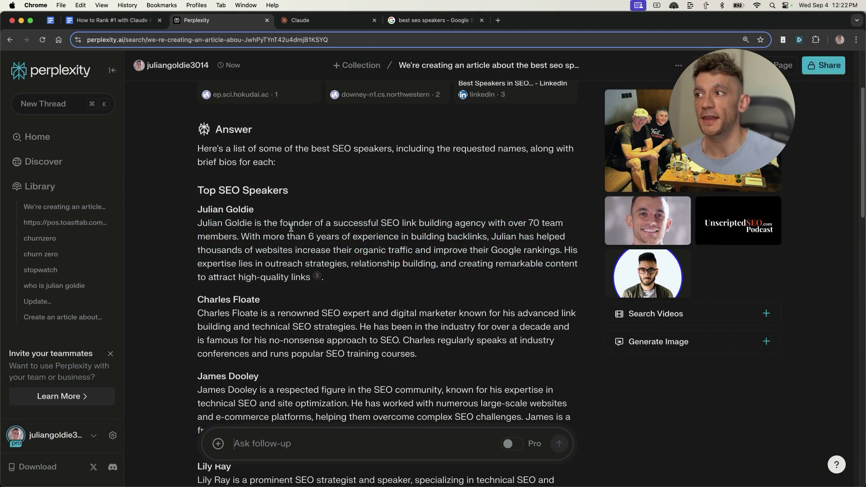
Step: Review the sources Perplexity cites for its best SEO speakers answer and close the Google search results
scroll(371, 249, "up", 5)
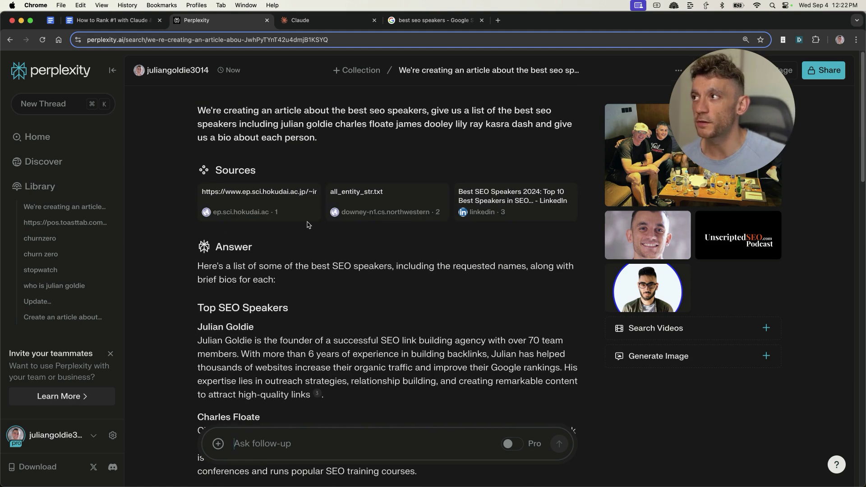
mouse_move(310, 209)
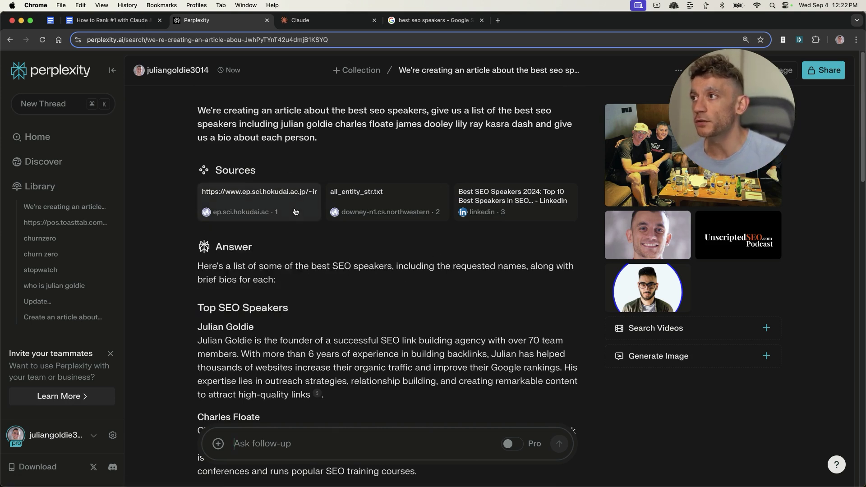
left_click(325, 20)
middle_click(408, 21)
Step: Start a new Claude chat and paste in the "Best SEO Speakers" article prompt with the speaker knowledge from the Google Docs notes
left_click(113, 20)
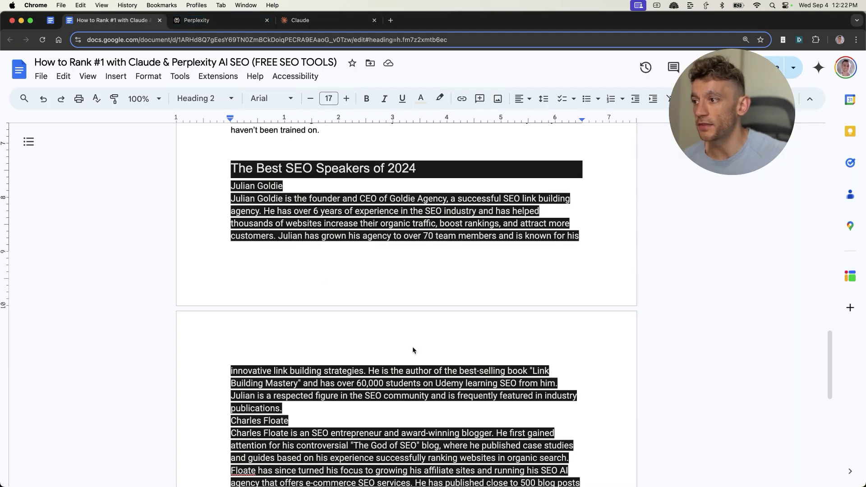
scroll(413, 351, "down", 10)
left_click(318, 20)
mouse_move(41, 76)
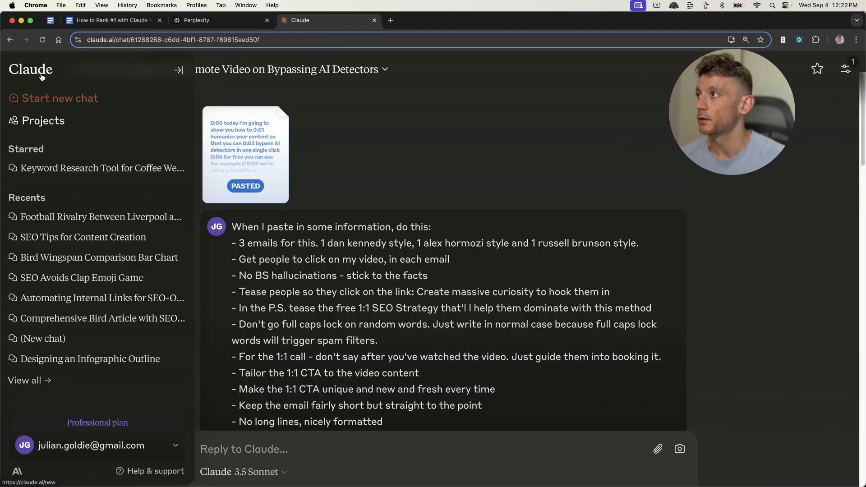
left_click(48, 98)
key("super+v")
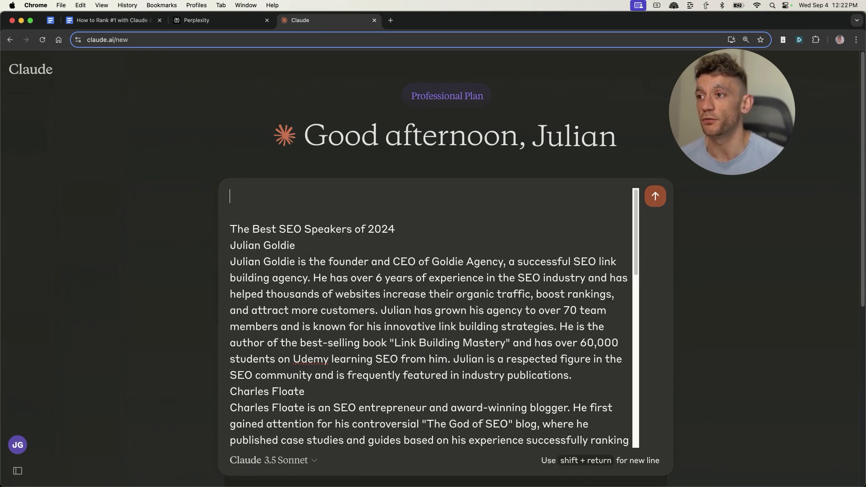
key("super+v")
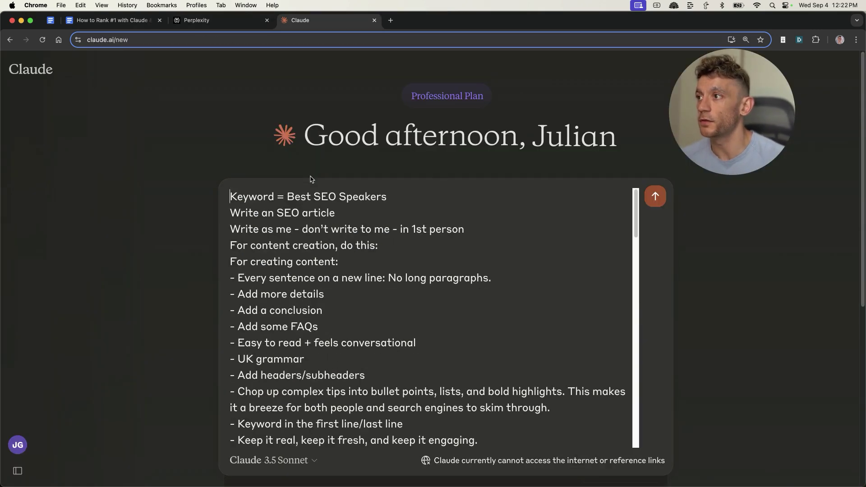
Step: Review the pasted prompt's source context line and its instruction to prioritize the supplied knowledge over trained data
key("super+Down")
scroll(273, 290, "up", 15)
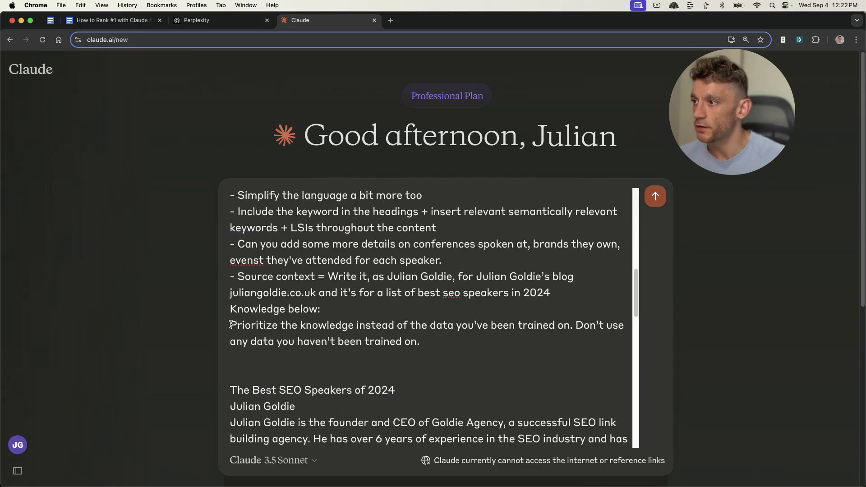
left_click_drag(247, 327, 562, 340)
left_click(561, 340)
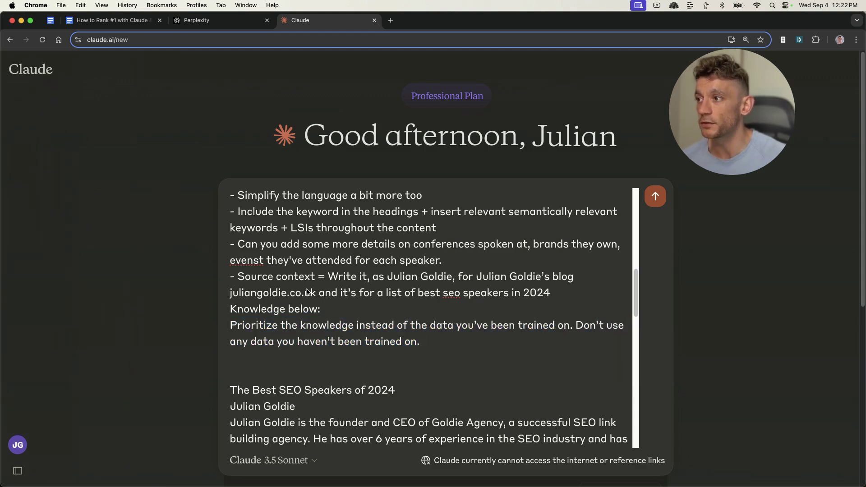
left_click_drag(197, 323, 329, 313)
left_click(287, 292)
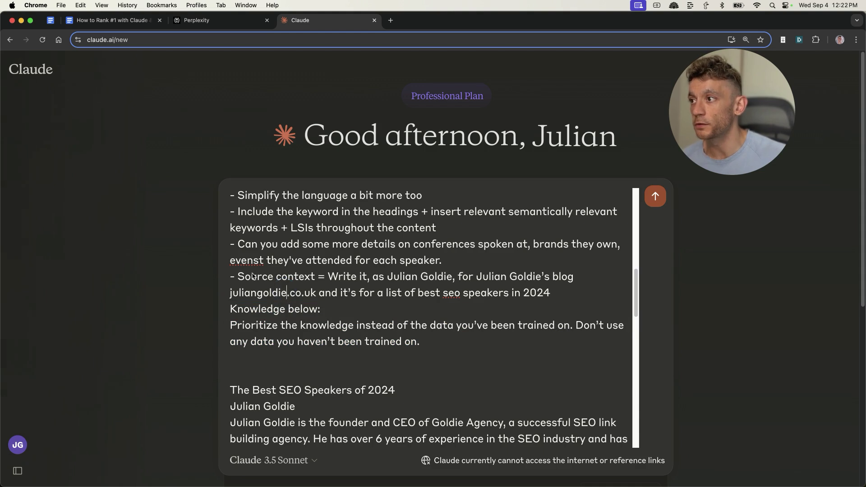
left_click_drag(243, 276, 577, 300)
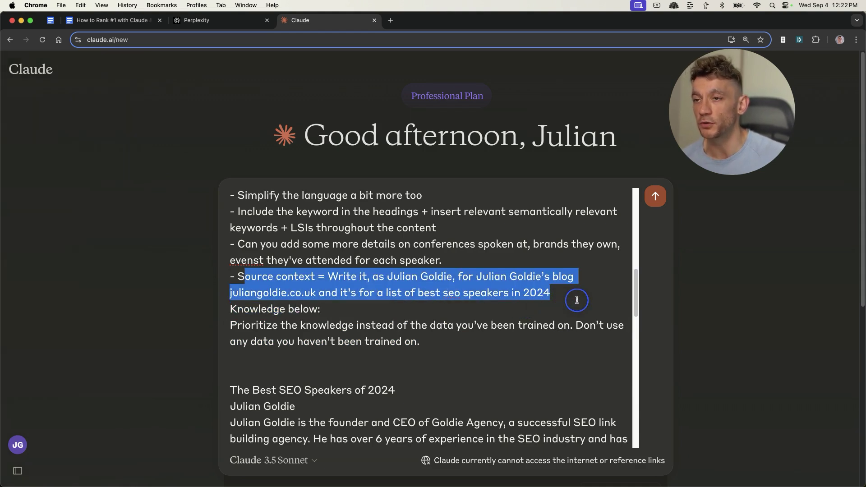
left_click(535, 306)
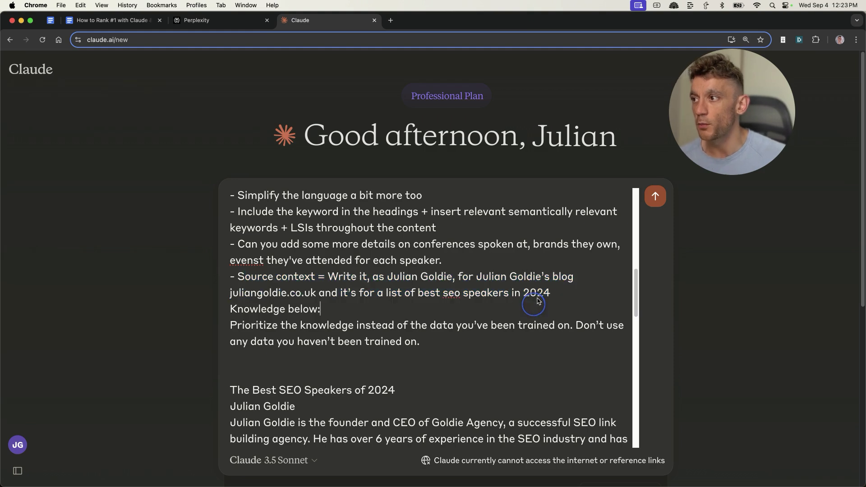
scroll(541, 295, "up", 2)
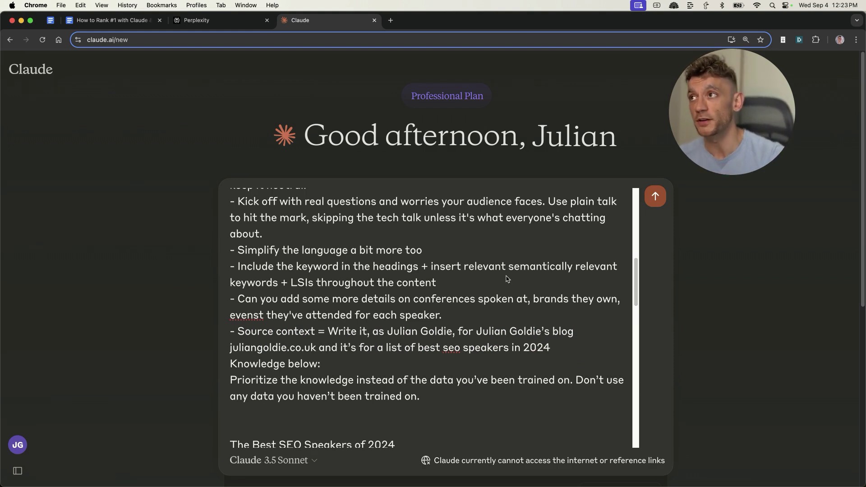
Step: Revisit the Perplexity answer, check the Claude Pro plan's price on Anthropic's pricing page, and close that page
left_click(216, 20)
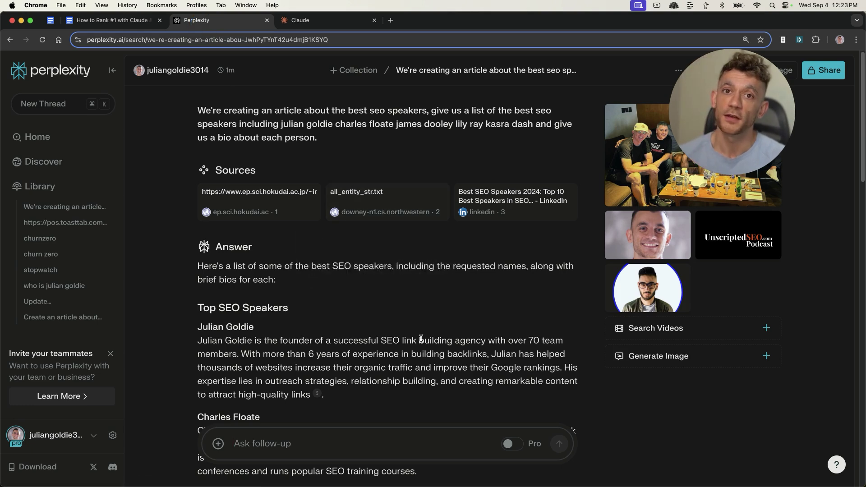
key("ctrl+Tab")
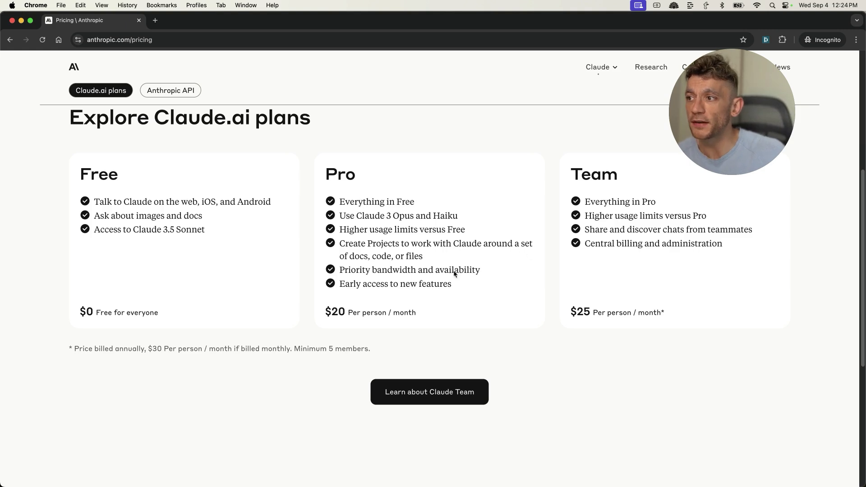
left_click_drag(432, 321, 339, 313)
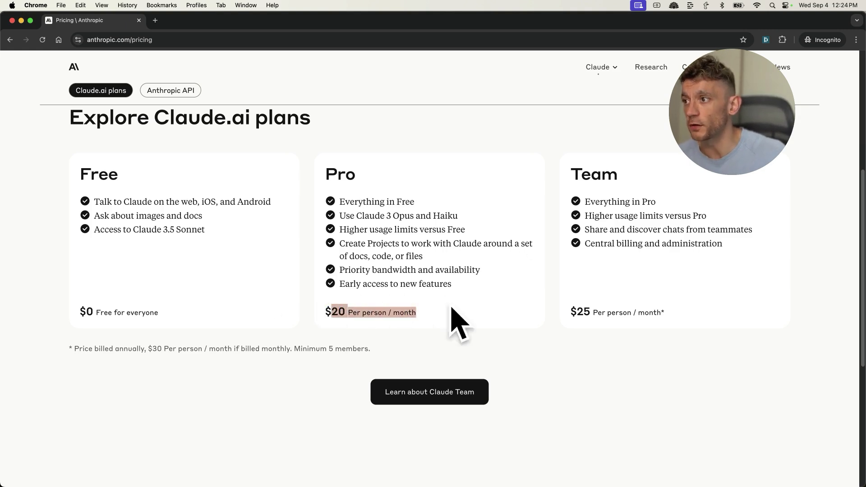
key("super+w")
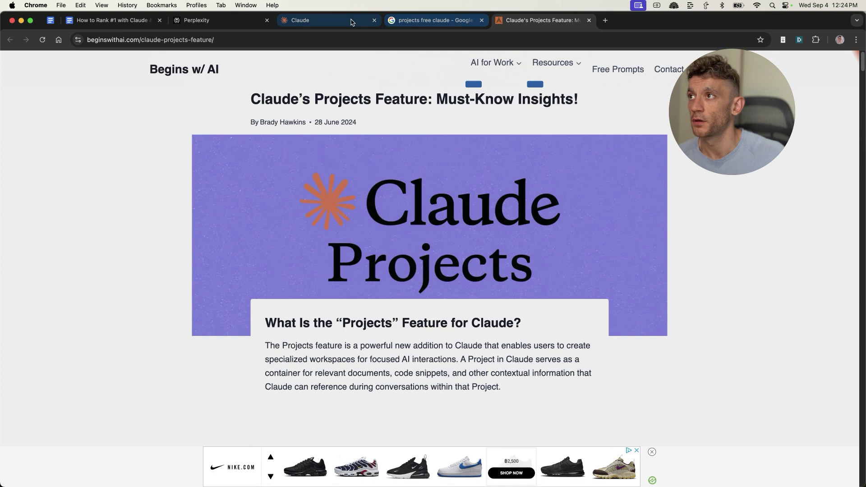
Step: Open the Copywriting Tool project in Claude, review its custom instructions for writing emails, and close them without saving
left_click(300, 20)
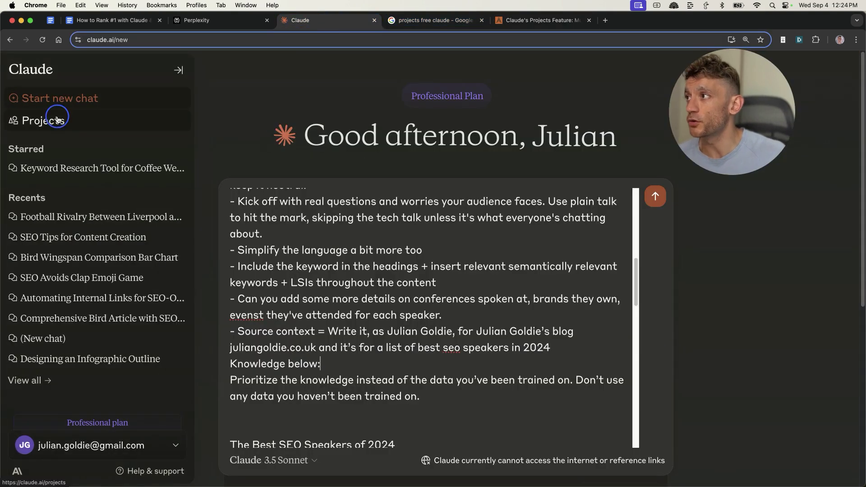
left_click(57, 119)
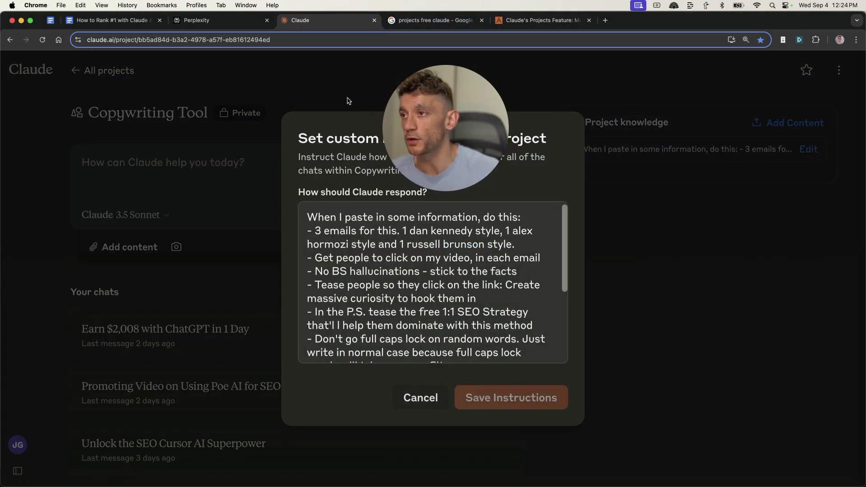
left_click(604, 172)
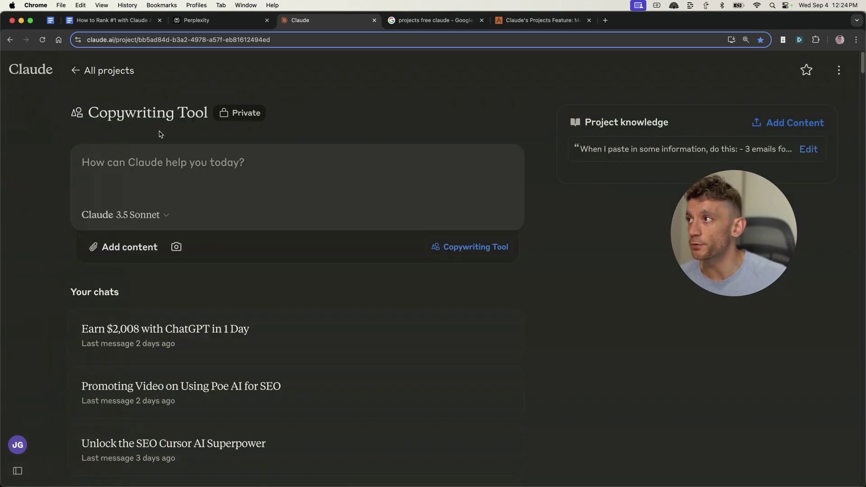
left_click(807, 149)
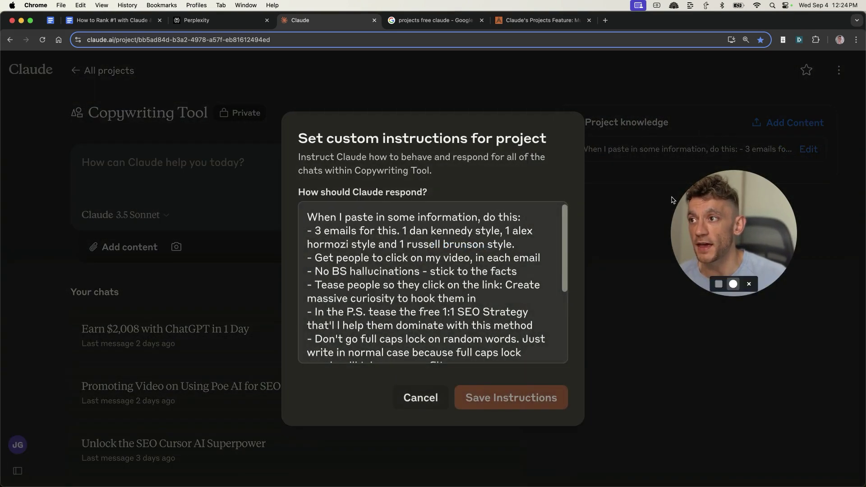
scroll(389, 291, "down", 5)
scroll(388, 291, "up", 5)
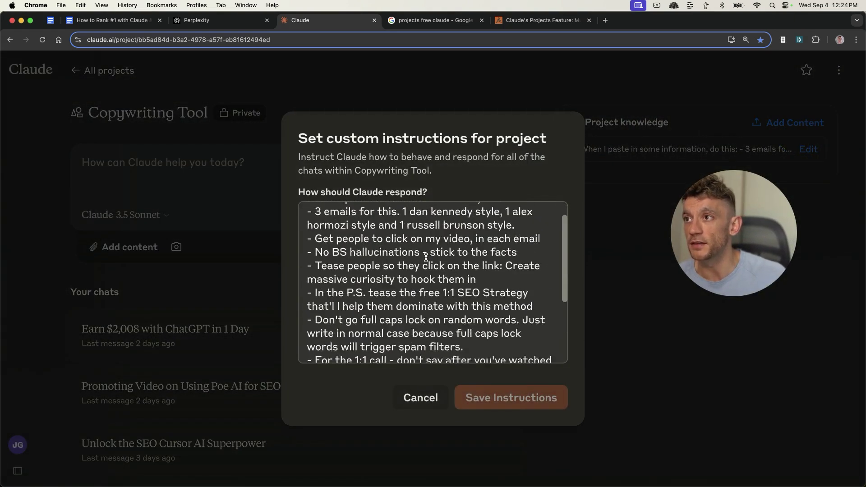
left_click_drag(334, 219, 473, 383)
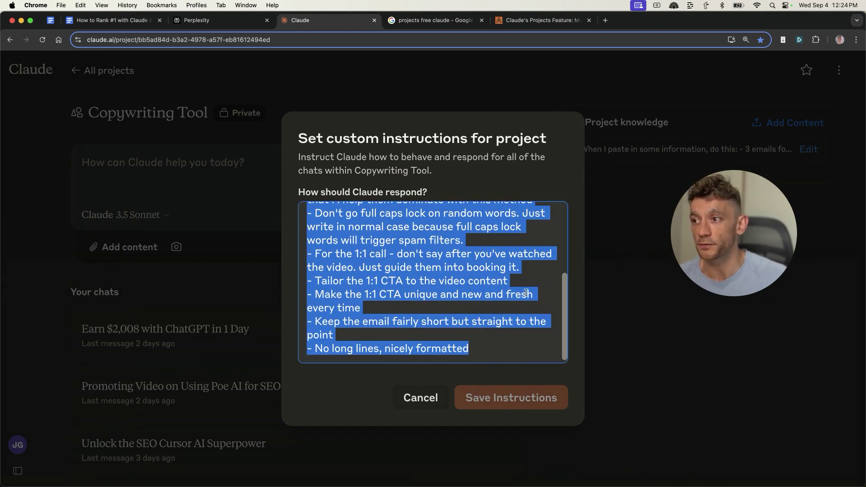
left_click(420, 397)
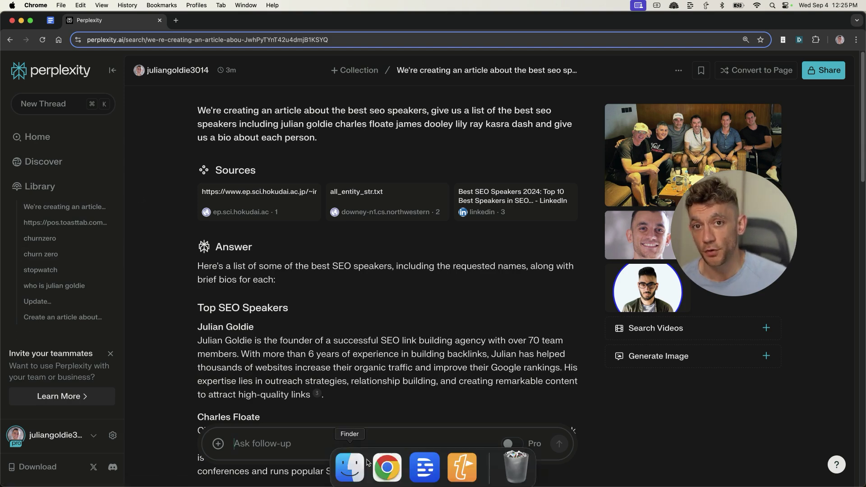
left_click(113, 435)
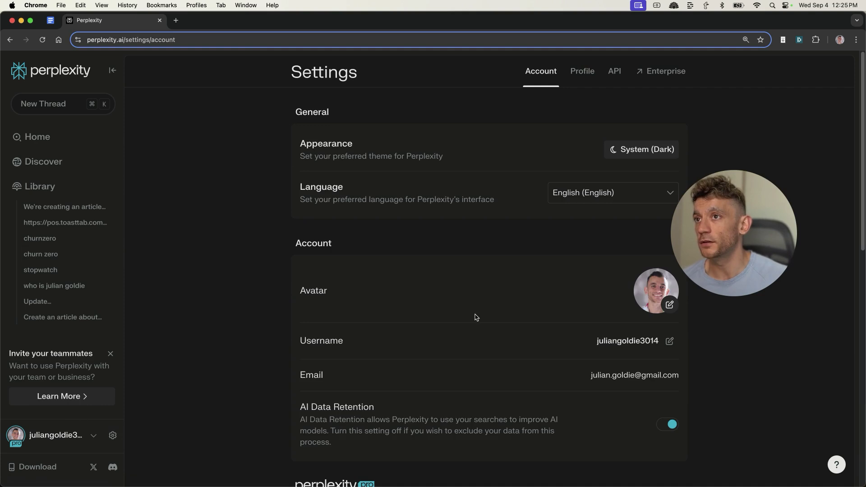
scroll(631, 363, "down", 8)
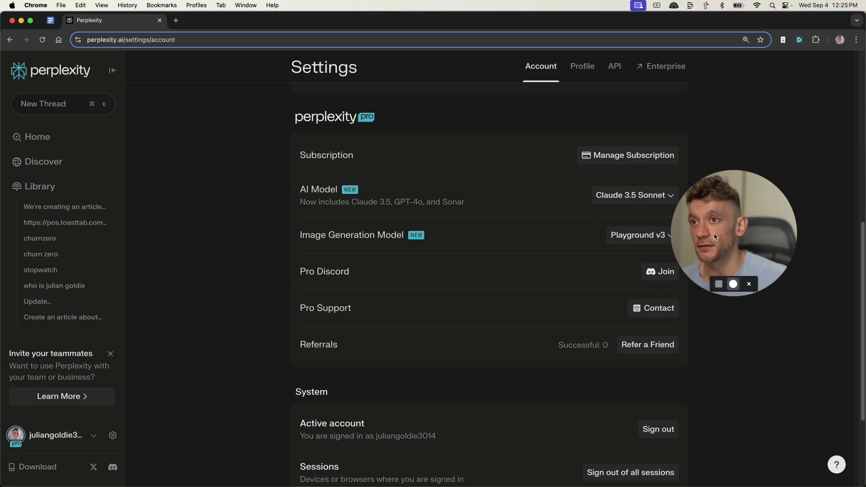
left_click_drag(714, 234, 745, 140)
left_click(787, 226)
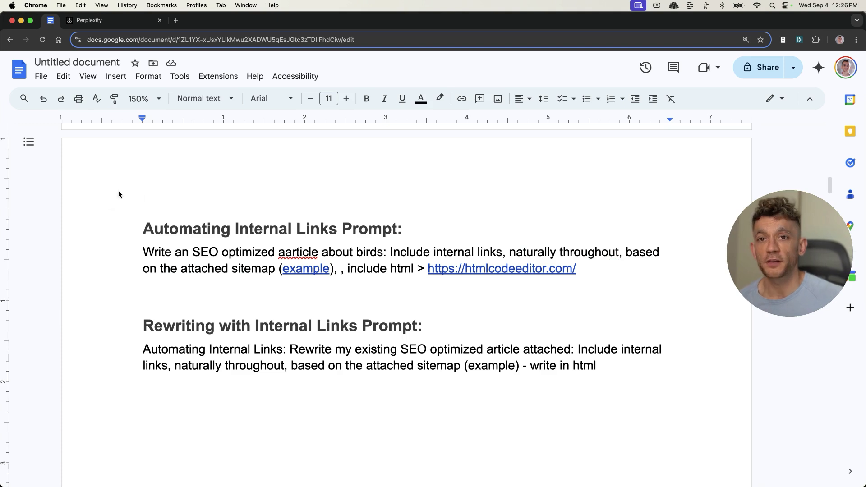
Step: Review the internal links, game and chart creation prompts in the untitled Google Docs notes
left_click(120, 195)
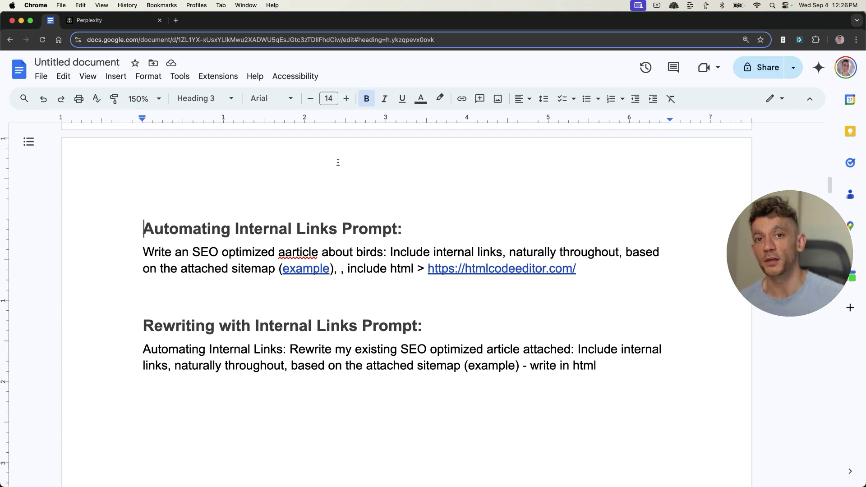
left_click_drag(186, 208, 603, 273)
scroll(474, 306, "down", 1)
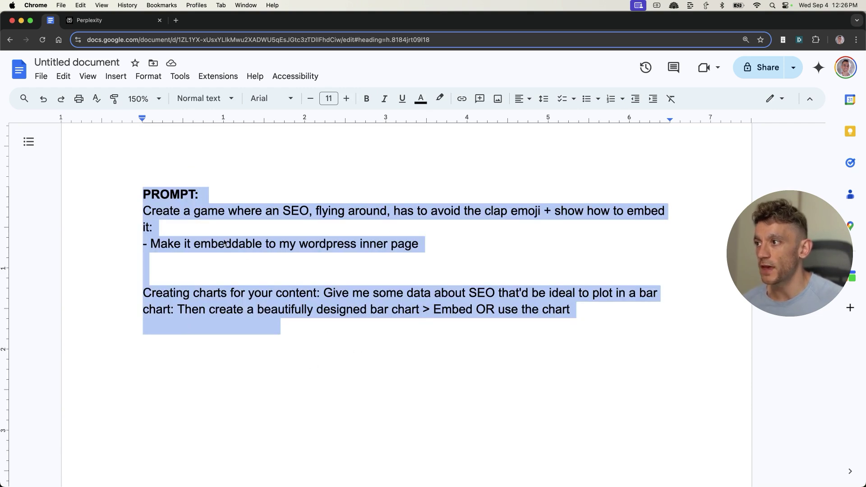
scroll(351, 358, "down", 10)
left_click_drag(144, 279, 456, 432)
scroll(453, 426, "down", 7)
scroll(451, 423, "down", 5)
left_click_drag(143, 332, 546, 451)
scroll(533, 429, "down", 6)
scroll(534, 434, "down", 5)
Step: Review the notes on the Poe methods, the email copywriting prompt, and the paid Perplexity and Projects methods
left_click_drag(143, 163, 386, 210)
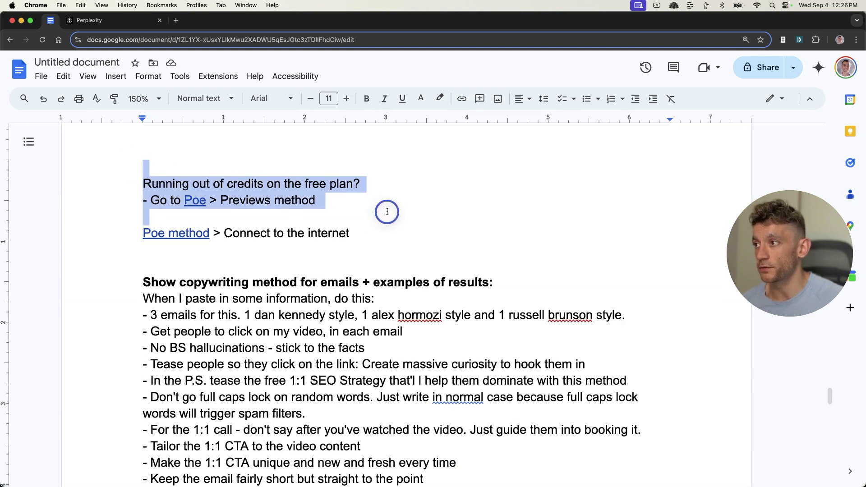
left_click(387, 211)
left_click(213, 239)
triple_click(530, 234)
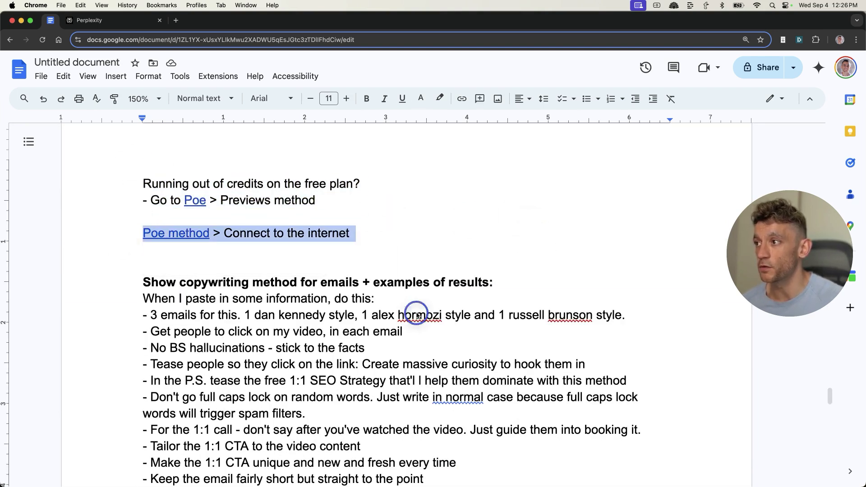
left_click_drag(144, 264, 322, 354)
scroll(320, 358, "down", 15)
left_click_drag(143, 248, 270, 337)
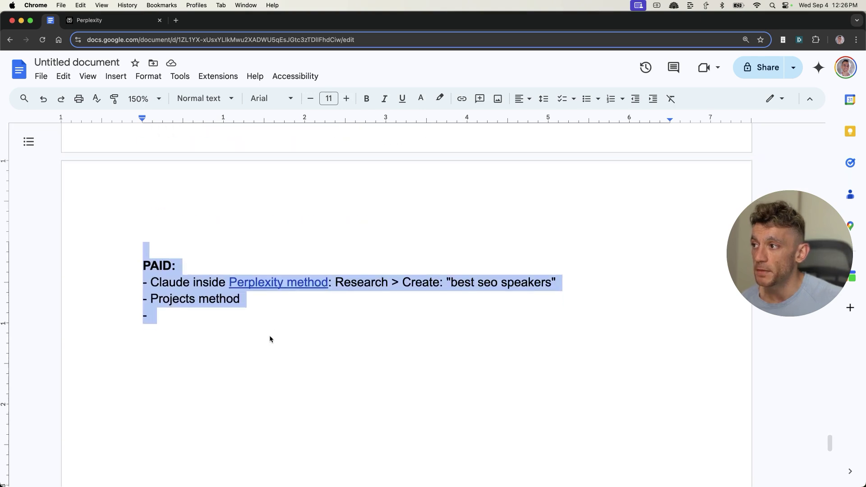
scroll(269, 339, "down", 2)
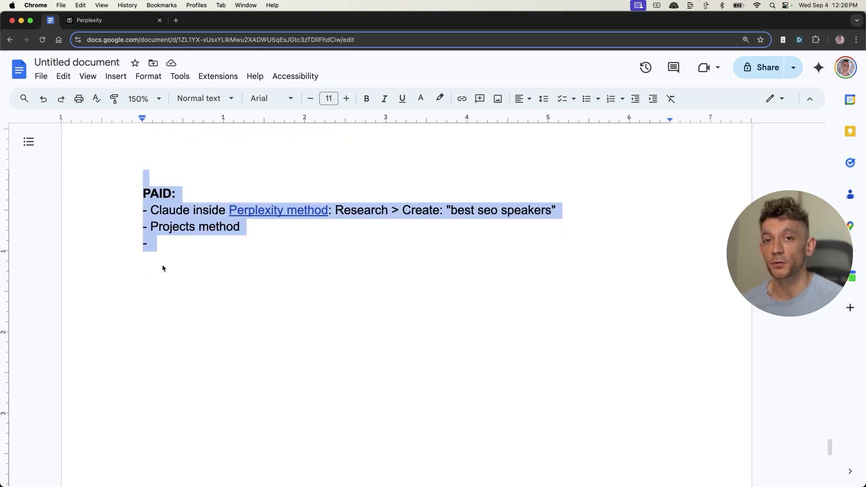
Step: Name the untitled notes with the copied title beginning "These FREE Claude AI SEO Workflows" and proceed with sharing the document
scroll(162, 264, "up", 20)
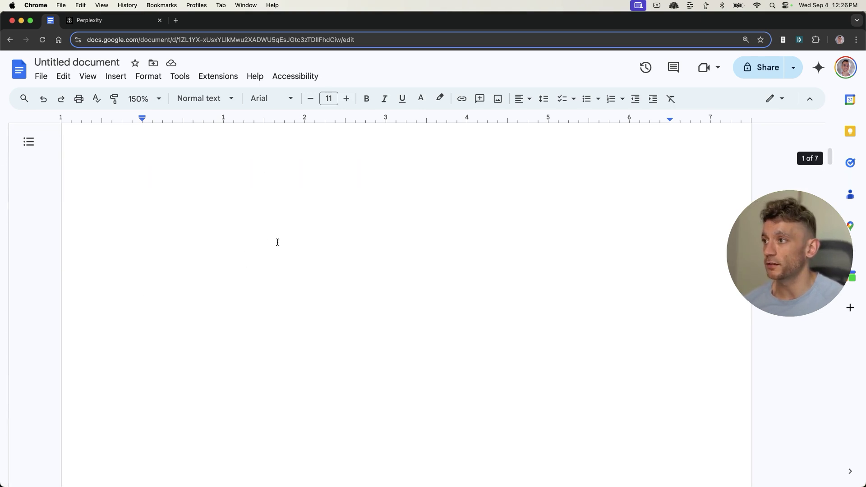
scroll(281, 221, "up", 3)
scroll(395, 419, "down", 10)
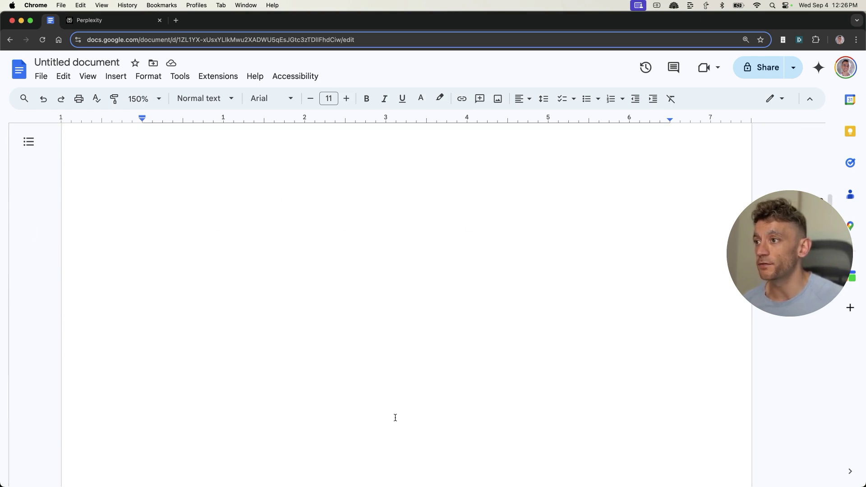
scroll(396, 418, "down", 5)
left_click(767, 64)
key("super+v")
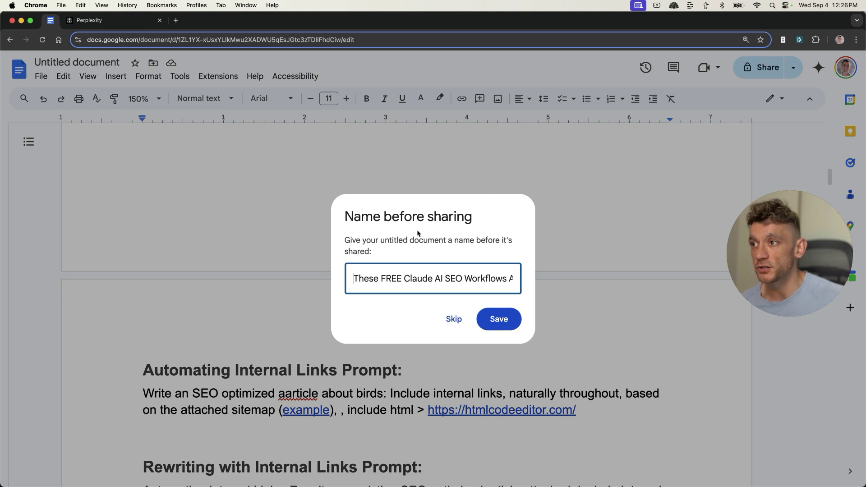
left_click(496, 320)
left_click(528, 360)
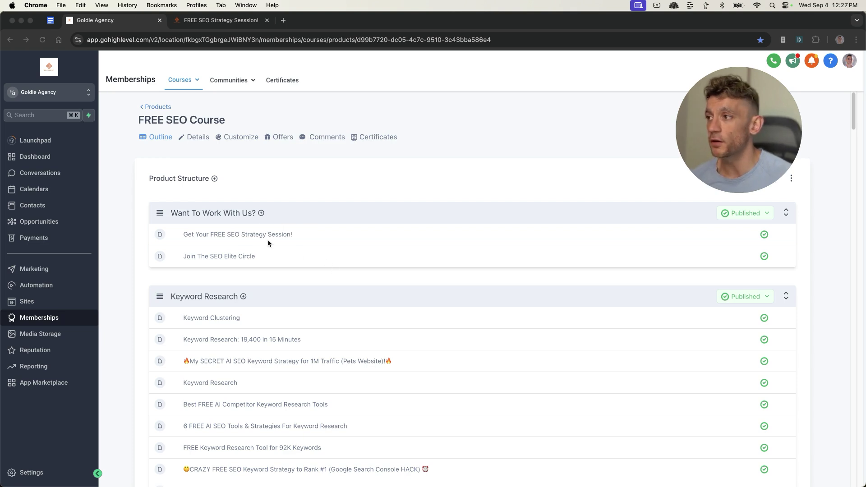
Step: In GoHighLevel's FREE SEO Course, add a lesson titled "Claude September" to the FREE SEO TOOLS category
scroll(294, 294, "down", 15)
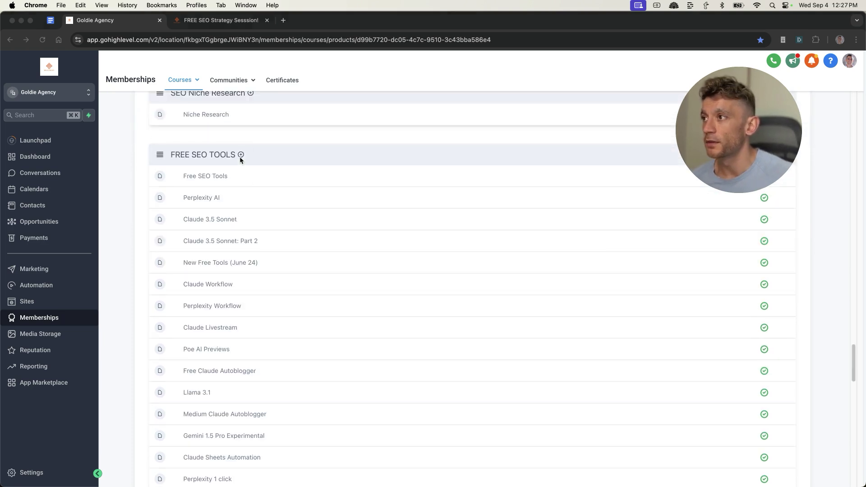
left_click(241, 154)
left_click(232, 170)
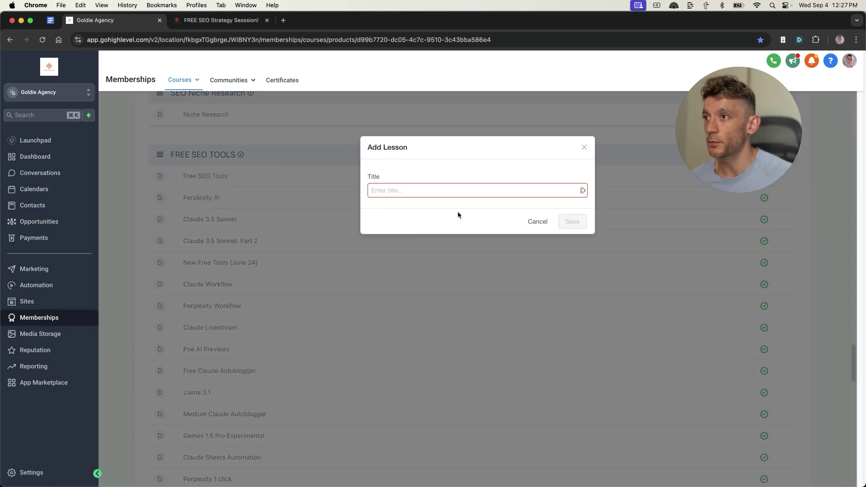
left_click(449, 190)
type("Claude Septe")
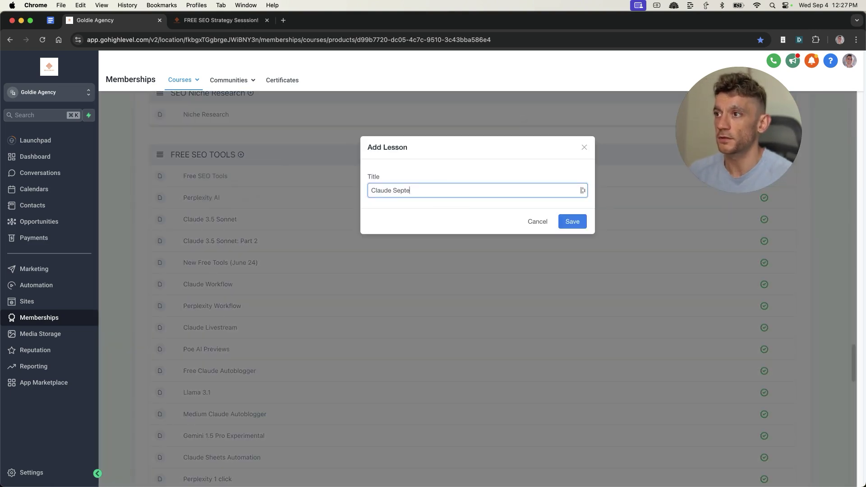
type("mber 2024")
key("BackSpace")
key("BackSpace")
key("BackSpace")
key("BackSpace")
key("BackSpace")
left_click(573, 222)
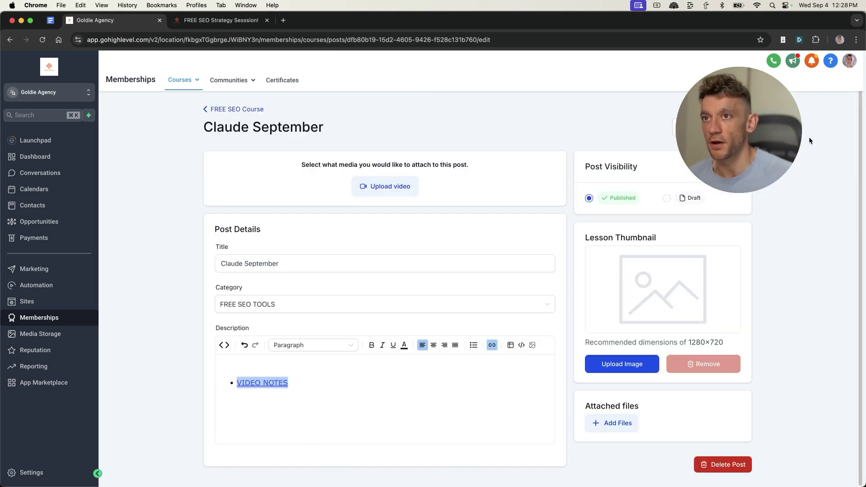
Step: Switch to the free SEO strategy session page and review the link building session's benefits and booking offer
key("ctrl+Tab")
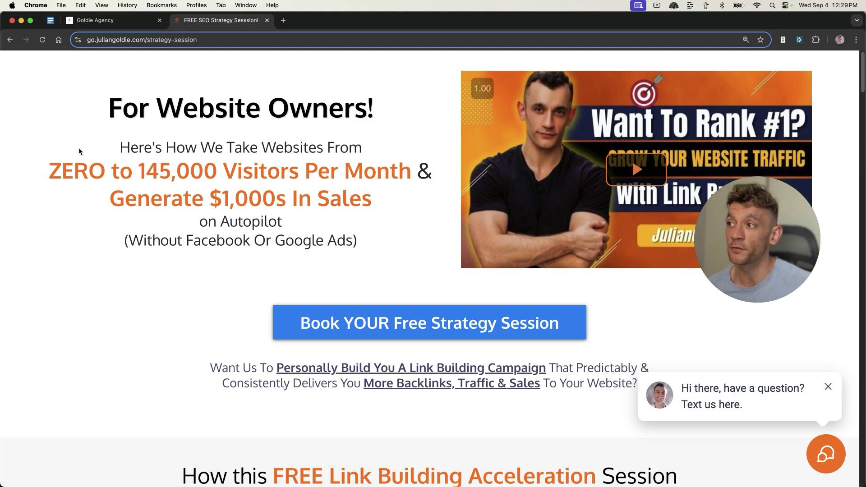
scroll(78, 151, "down", 6)
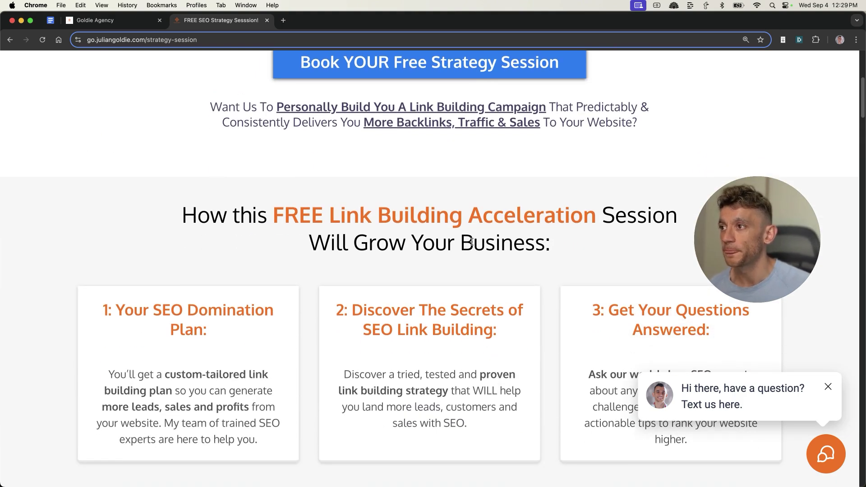
scroll(471, 216, "down", 3)
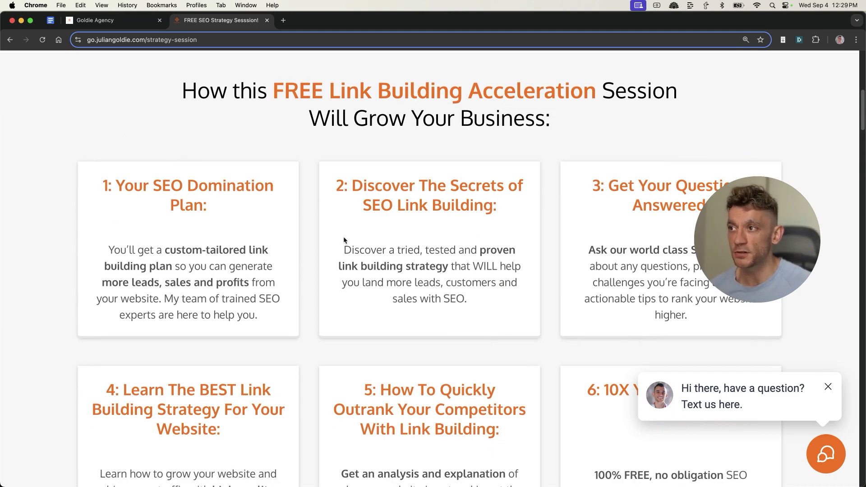
scroll(455, 260, "down", 2)
scroll(455, 260, "down", 2)
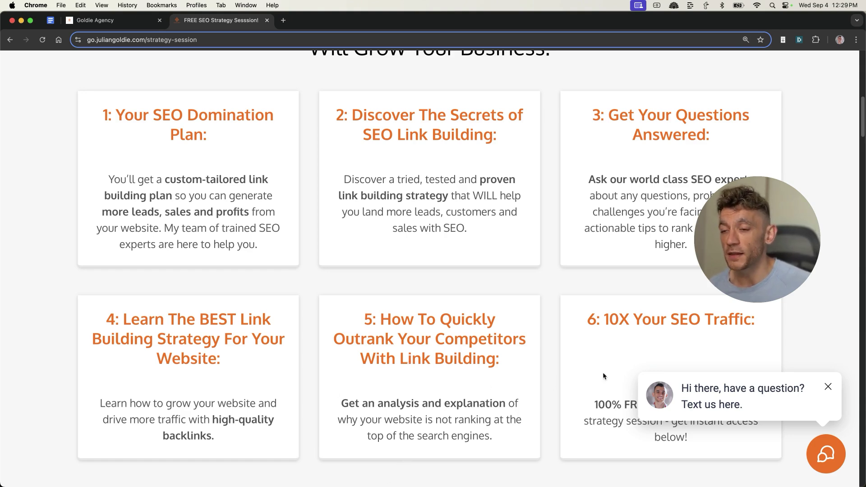
scroll(227, 263, "up", 10)
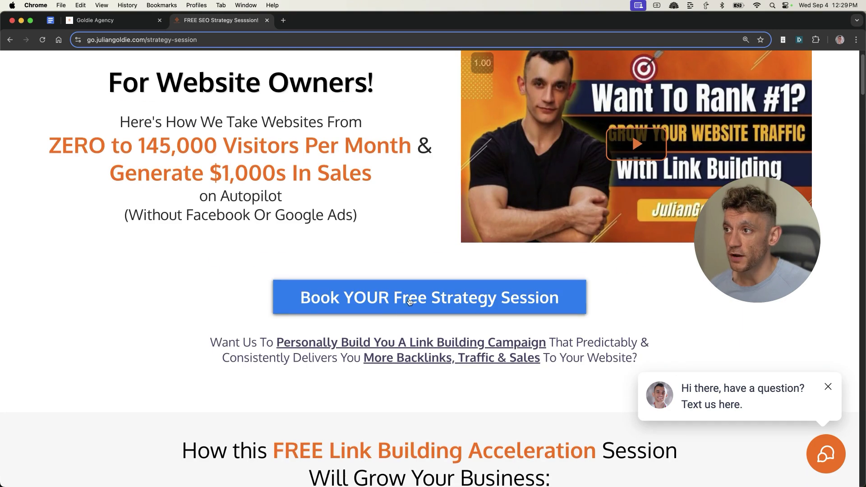